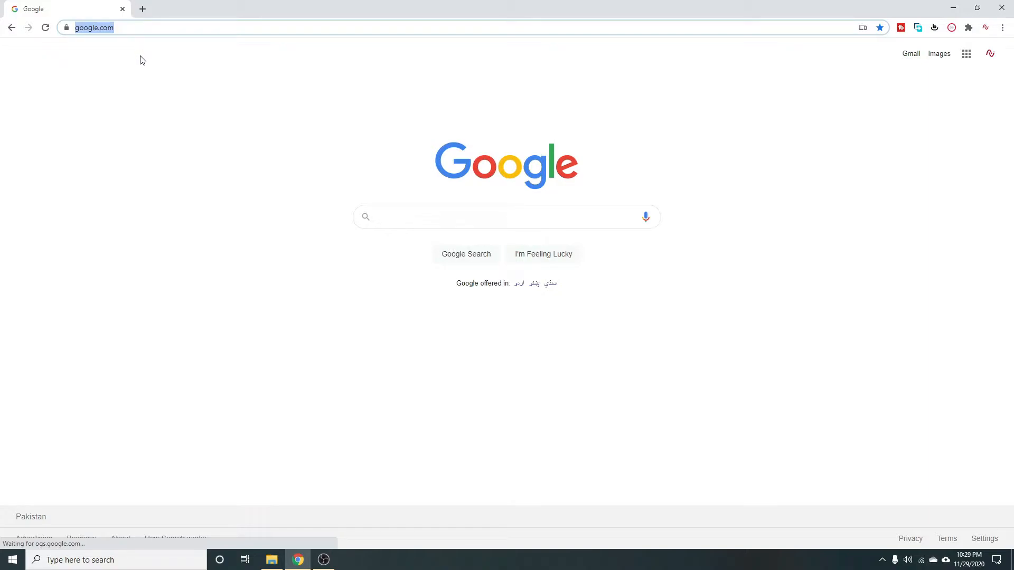
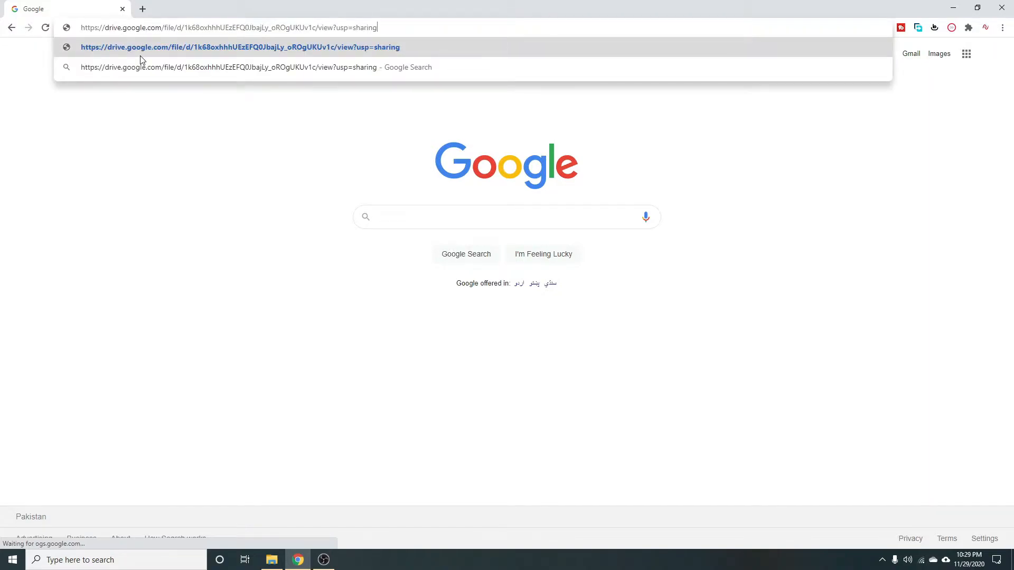
Load the pasted Google Drive link for Desktop Look Clean and Cool.rar and request its download.
{"action": "key", "text": "Return"}
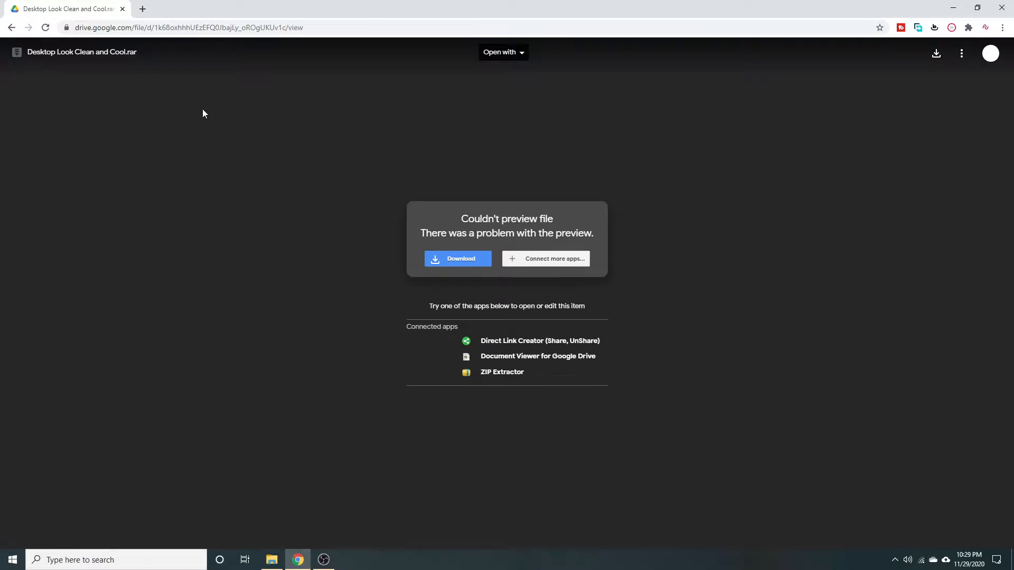
{"action": "left_click", "coordinate": [935, 58]}
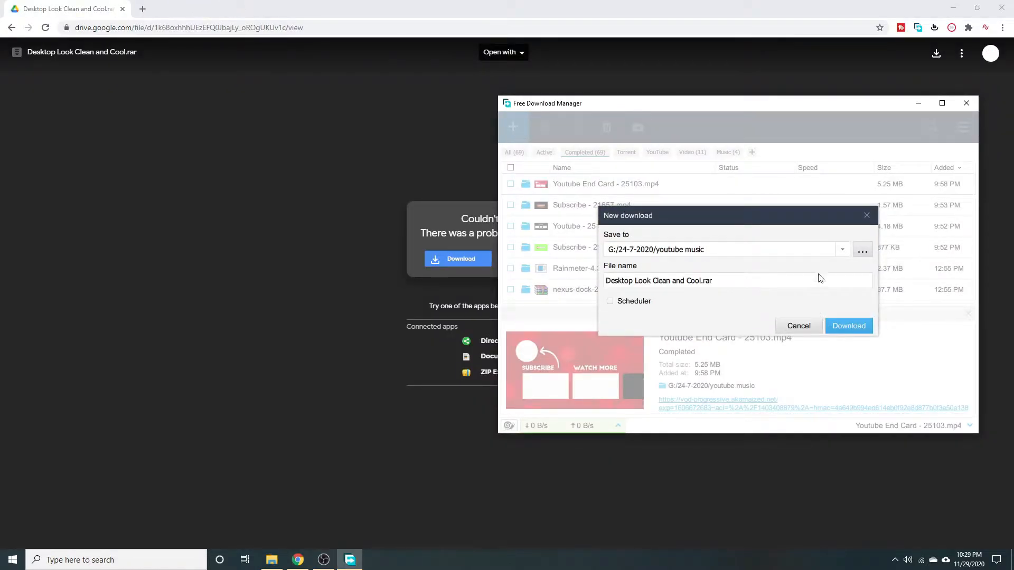
Change the save folder to Desktop and start downloading the rar file.
{"action": "left_click", "coordinate": [863, 252]}
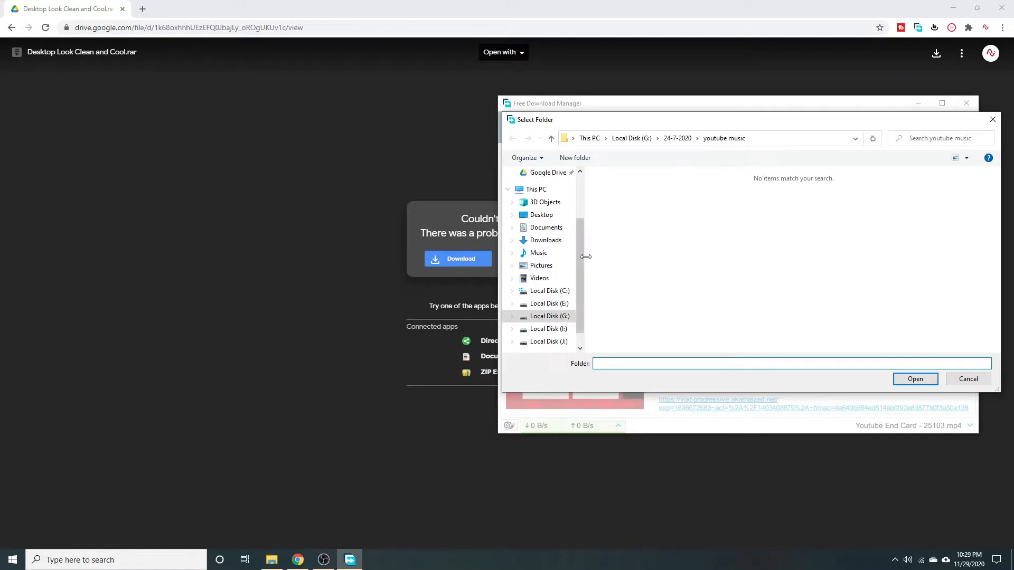
{"action": "left_click", "coordinate": [545, 215]}
{"action": "left_click", "coordinate": [915, 379]}
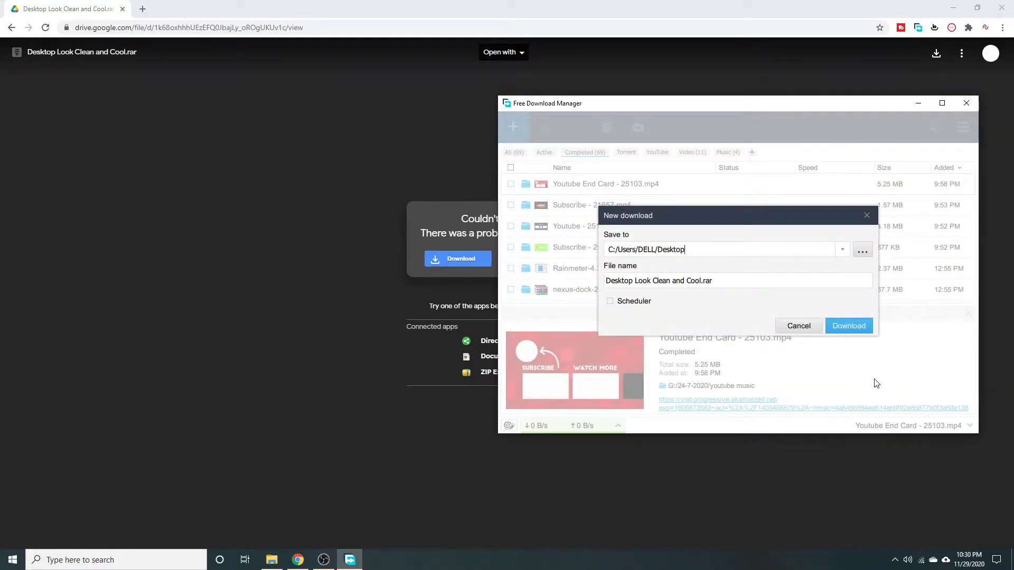
{"action": "left_click", "coordinate": [849, 326]}
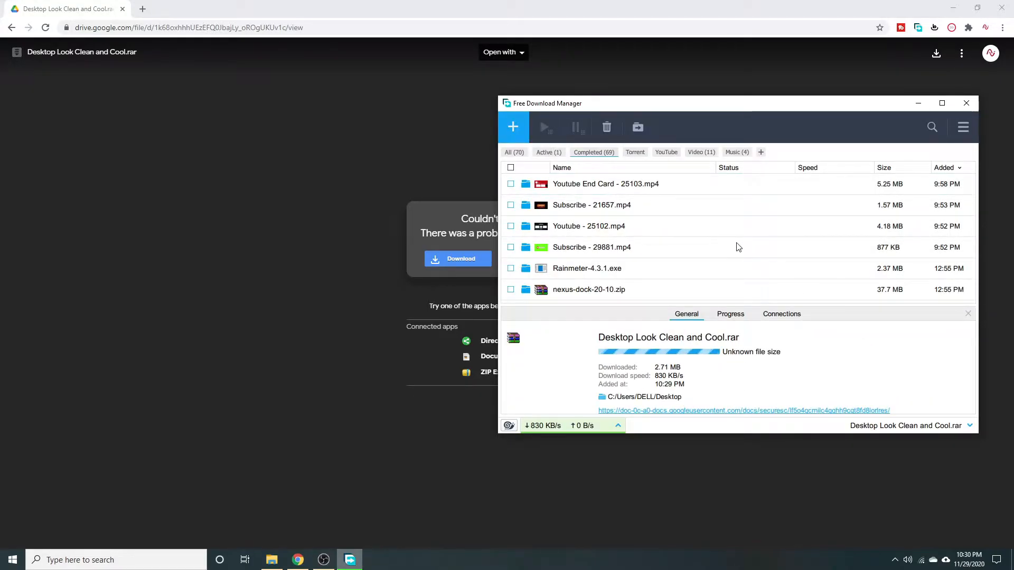
Minimize FDM and Chrome, move the downloaded rar to mid-desktop, then restore FDM to check progress.
{"action": "left_click", "coordinate": [918, 103]}
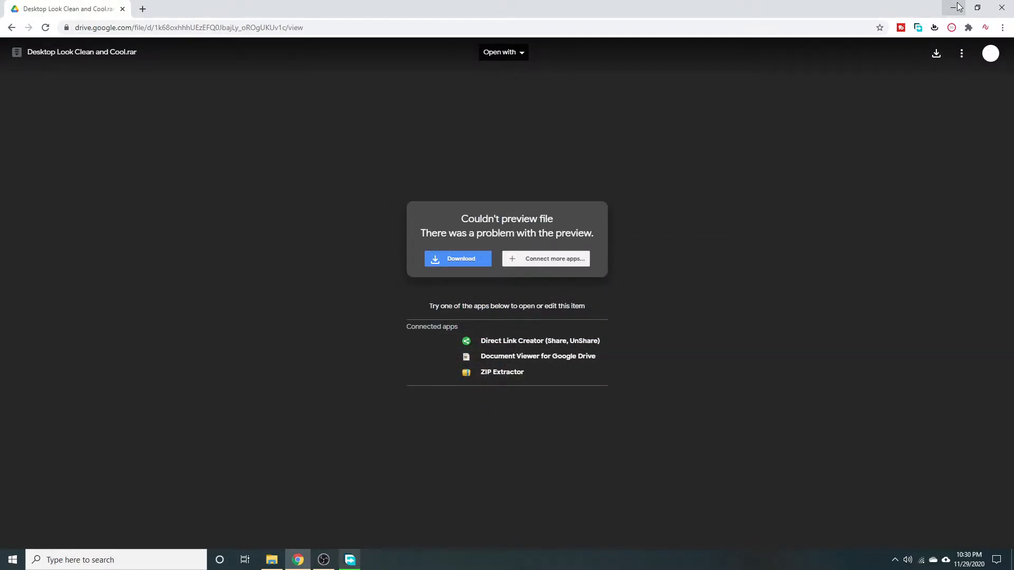
{"action": "left_click", "coordinate": [957, 7]}
{"action": "left_click_drag", "start_coordinate": [130, 510], "coordinate": [338, 198]}
{"action": "left_click", "coordinate": [350, 561]}
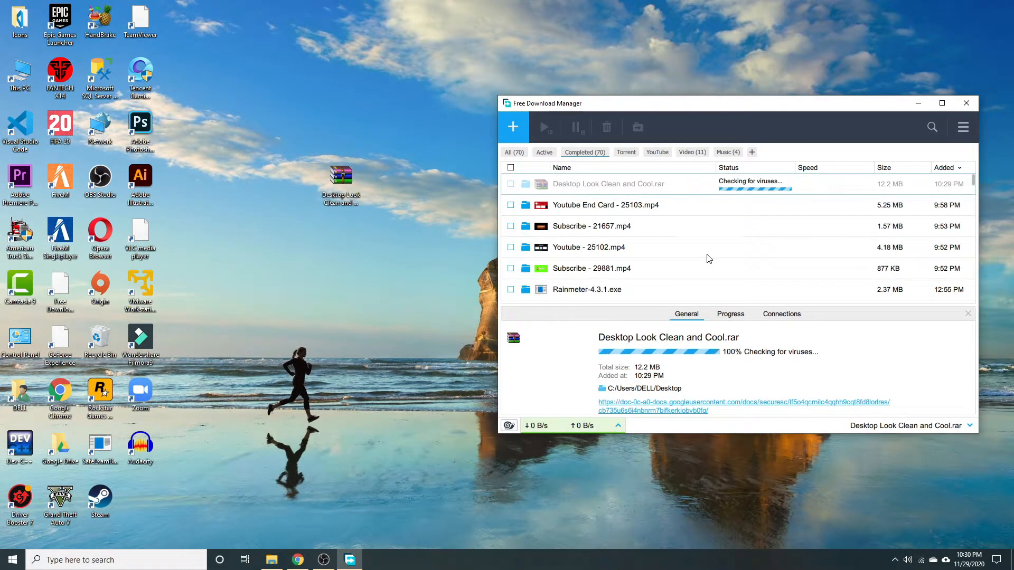
Extract the rar into its own Desktop Look Clean and Cool folder beside the archive.
{"action": "left_click", "coordinate": [918, 103]}
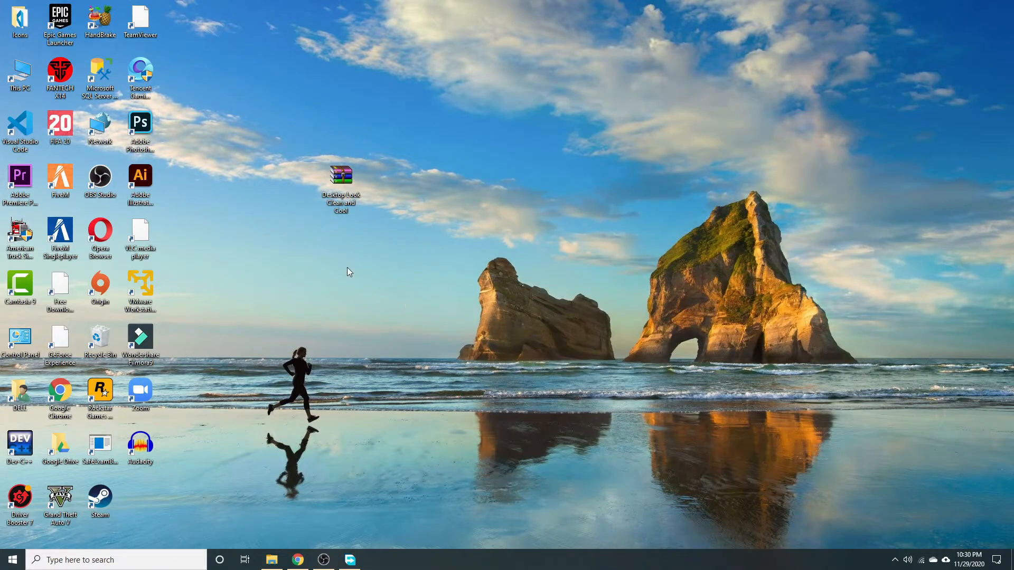
{"action": "right_click", "coordinate": [346, 181]}
{"action": "left_click", "coordinate": [398, 245]}
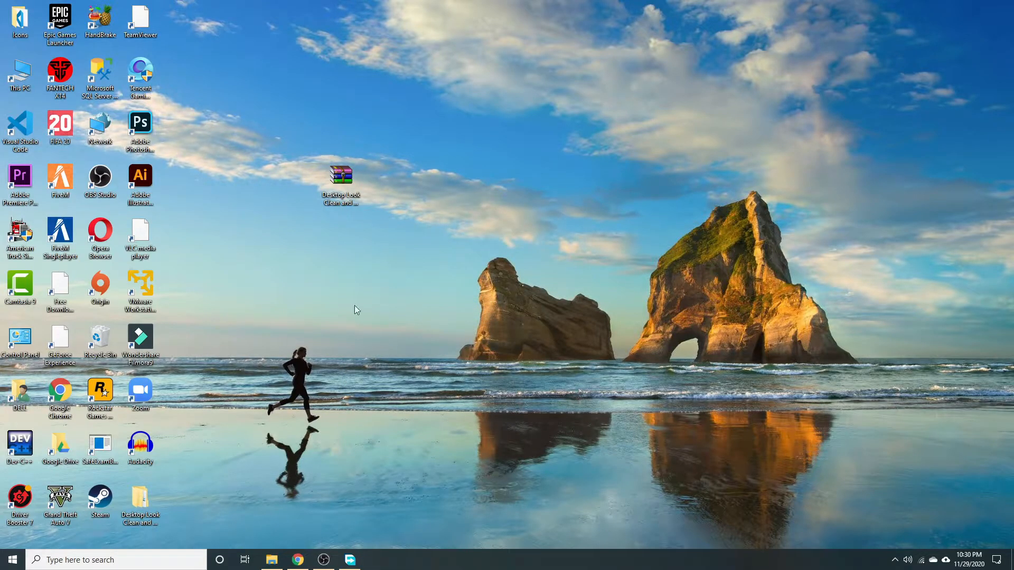
{"action": "left_click_drag", "start_coordinate": [135, 516], "coordinate": [377, 199]}
Permanently delete the rar archive and open the extracted Desktop Look Clean and Cool folder.
{"action": "left_click", "coordinate": [342, 196]}
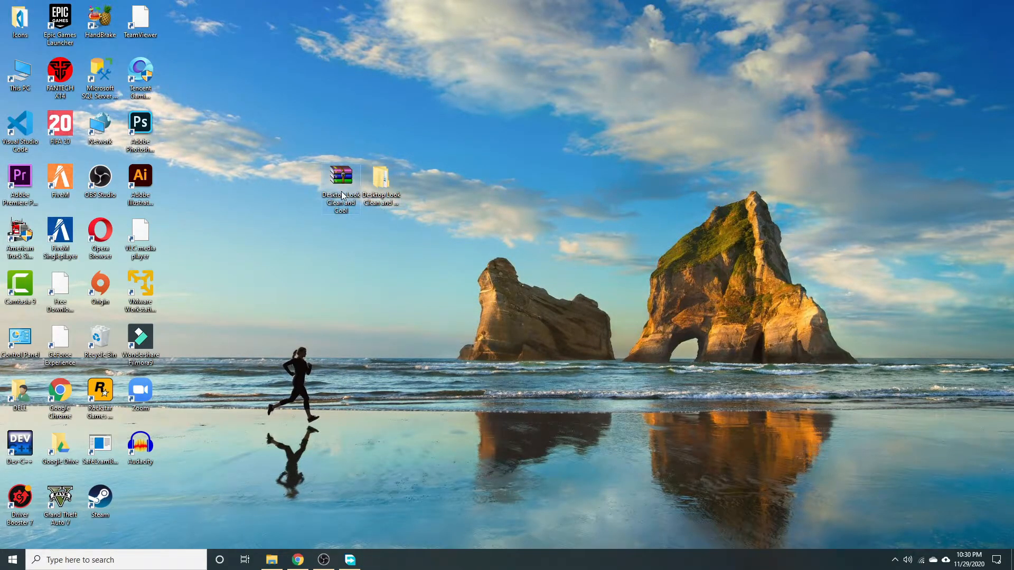
{"action": "key", "text": "shift+Delete"}
{"action": "key", "text": "Return"}
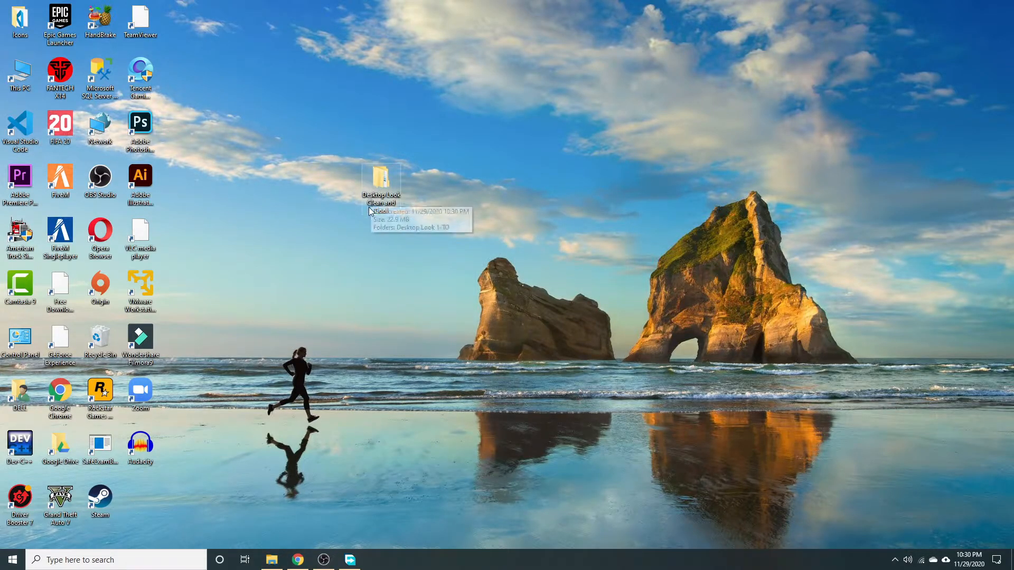
{"action": "double_click", "coordinate": [381, 185]}
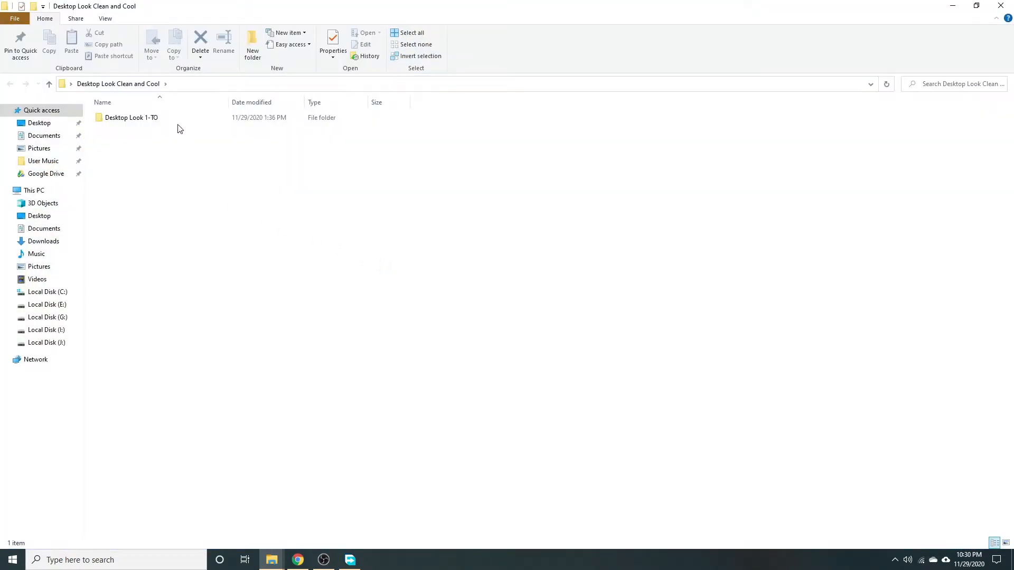
Open the readme inside Desktop Look 1-TO > Nexus Dockbar and Rainmeter.
{"action": "double_click", "coordinate": [188, 118]}
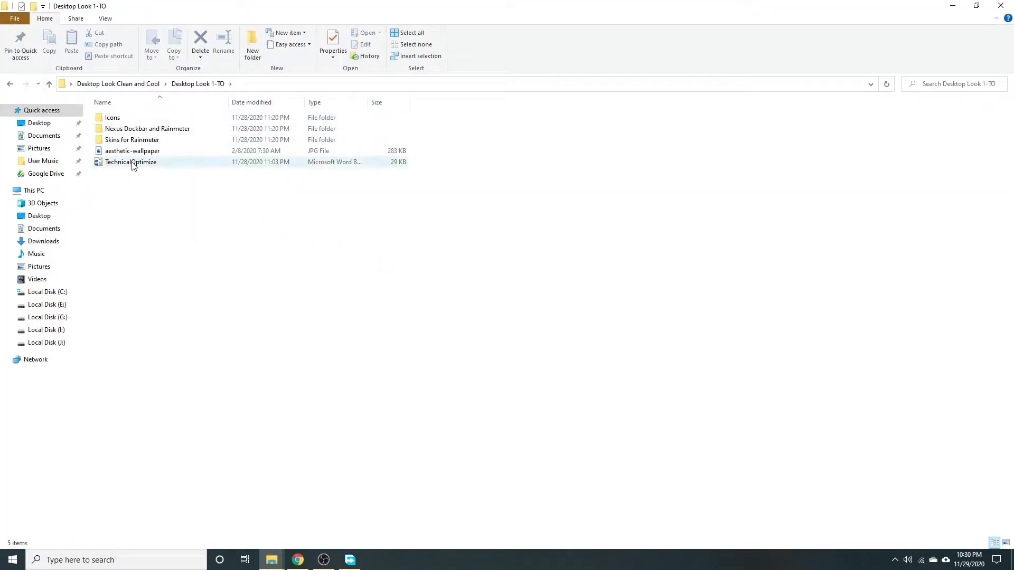
{"action": "double_click", "coordinate": [135, 131]}
{"action": "double_click", "coordinate": [129, 119]}
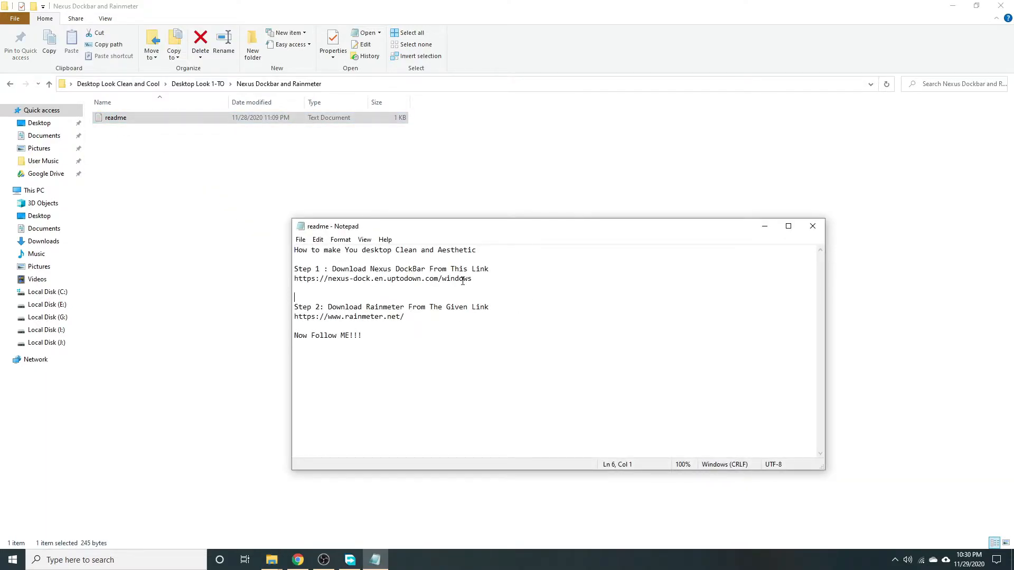
Copy the Nexus Dock download link from the readme.
{"action": "left_click_drag", "start_coordinate": [478, 281], "coordinate": [245, 274]}
{"action": "right_click", "coordinate": [369, 279]}
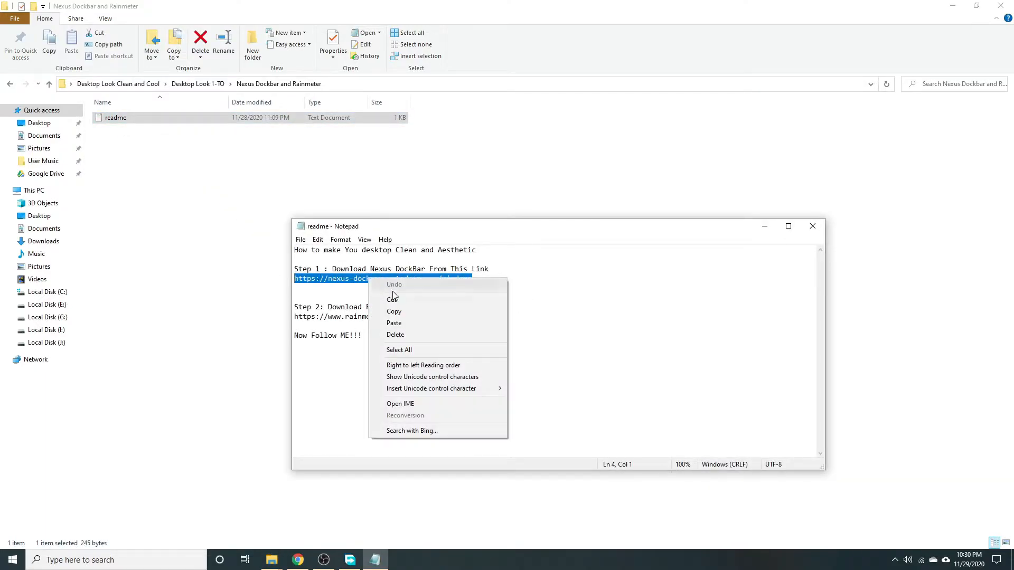
{"action": "left_click", "coordinate": [404, 315]}
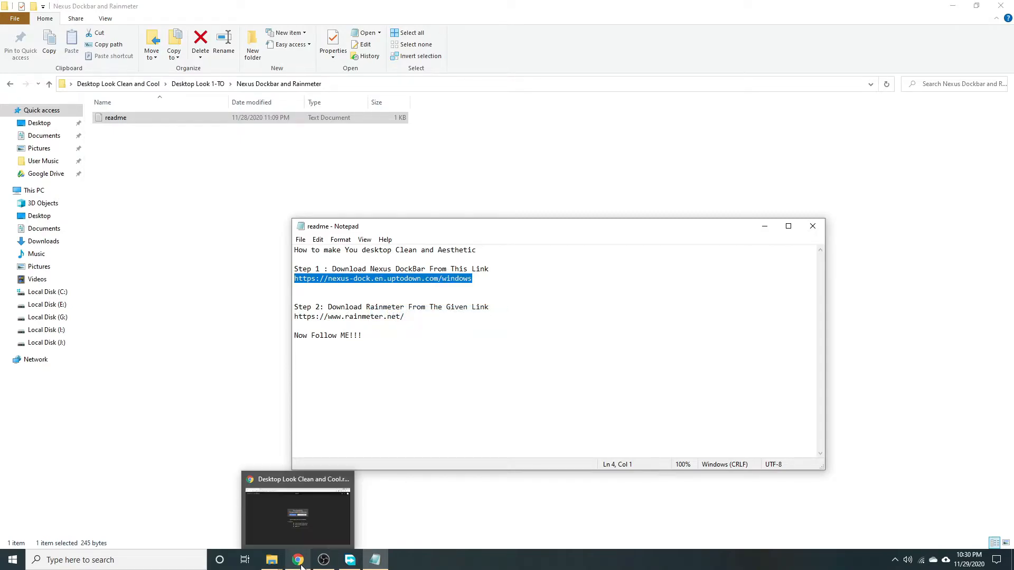
Paste the Nexus Dock link into a new Chrome tab and load the uptodown page.
{"action": "left_click", "coordinate": [304, 507]}
{"action": "left_click", "coordinate": [142, 9]}
{"action": "right_click", "coordinate": [147, 26]}
{"action": "left_click", "coordinate": [174, 96]}
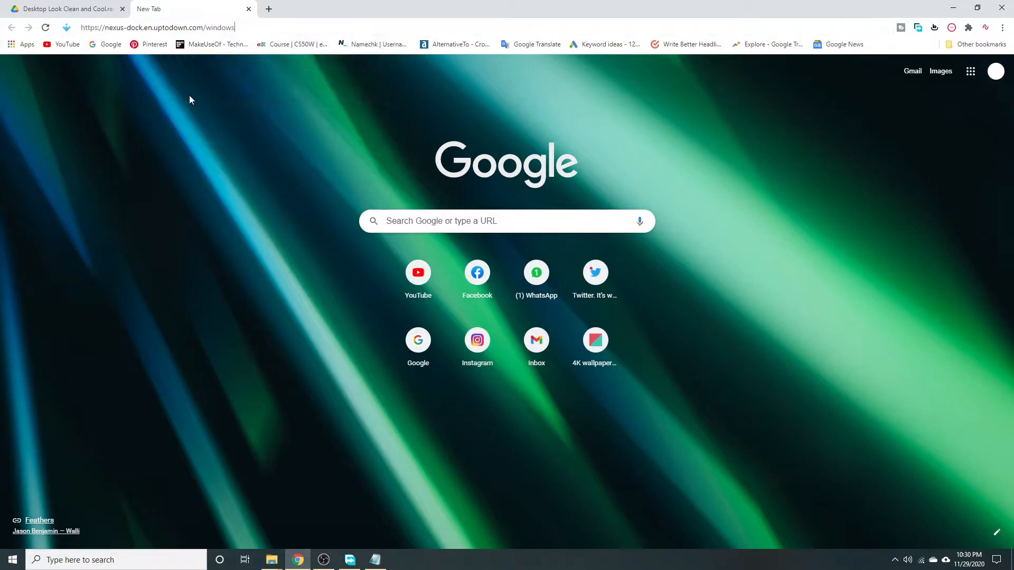
{"action": "key", "text": "Return"}
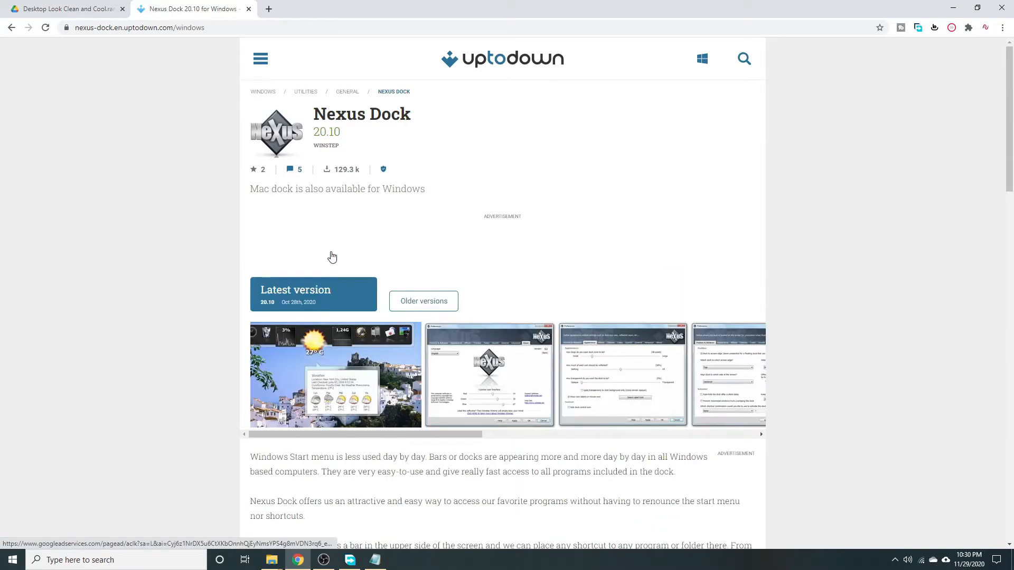
Download the latest nexus-dock-20-10.zip (37.7 MB) through FDM to the Desktop.
{"action": "left_click", "coordinate": [322, 300]}
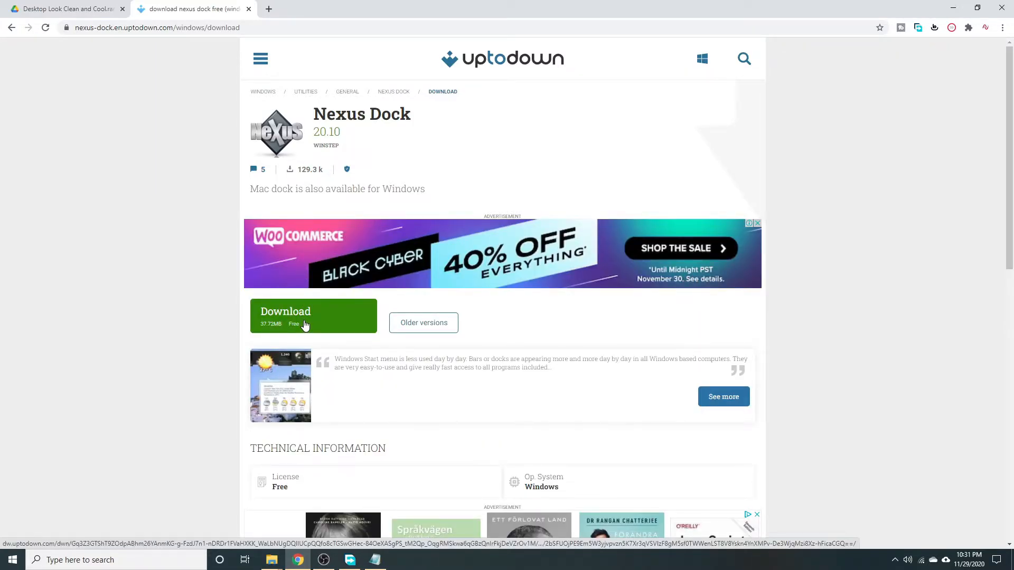
{"action": "left_click", "coordinate": [305, 325]}
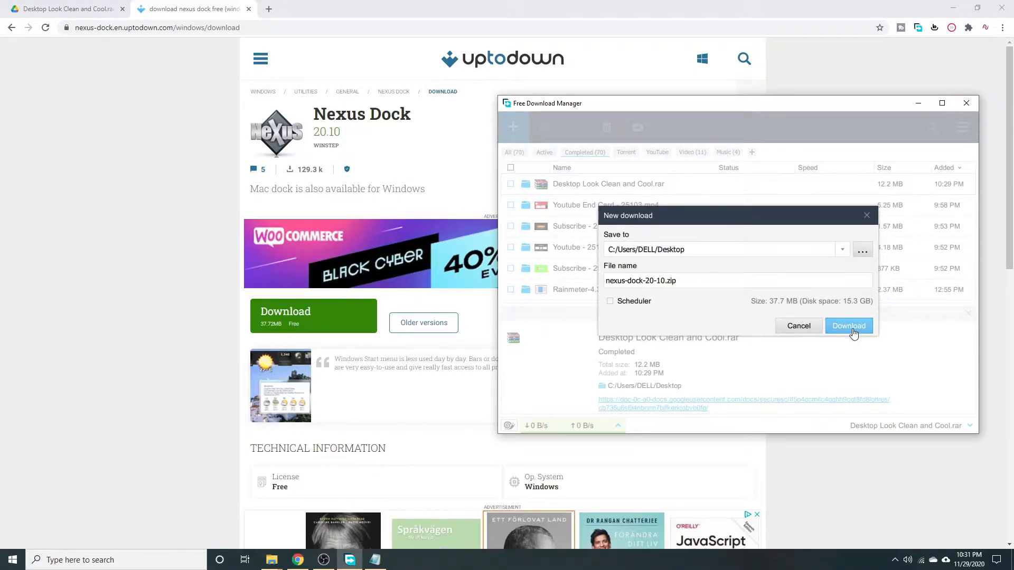
{"action": "left_click", "coordinate": [849, 326]}
{"action": "left_click", "coordinate": [199, 310]}
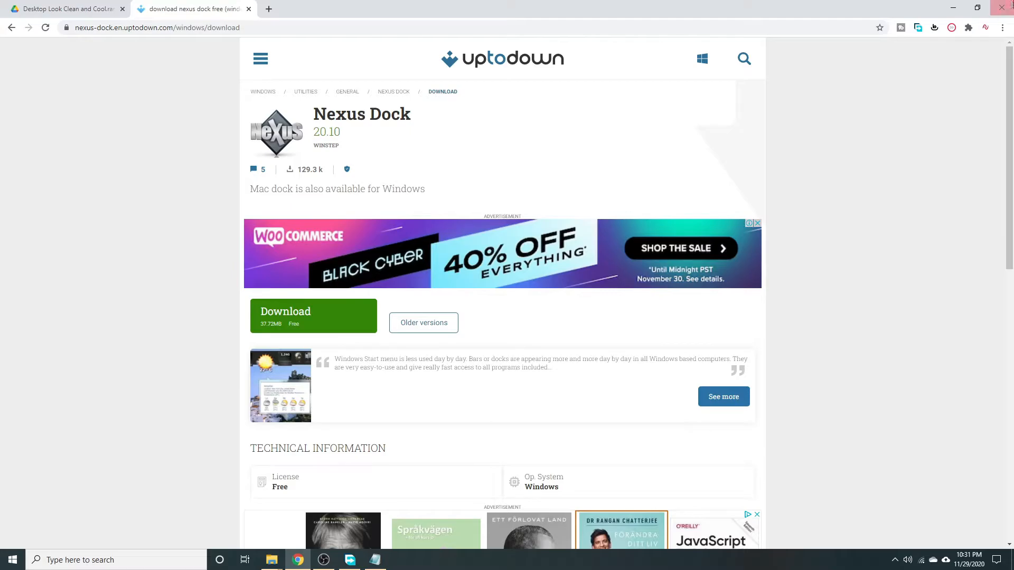
{"action": "left_click", "coordinate": [953, 8]}
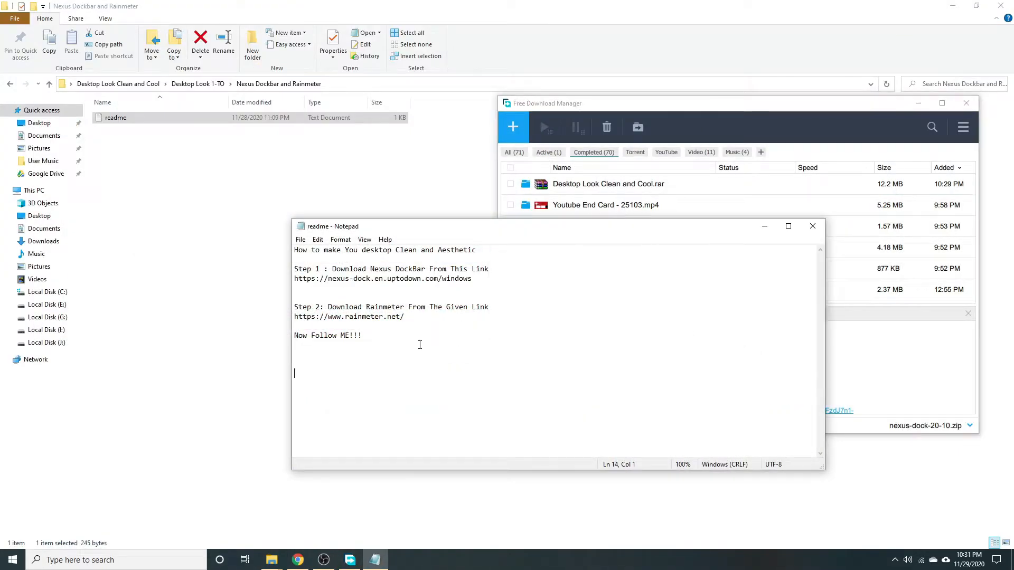
Copy the Rainmeter link from the readme and open rainmeter.net in a new Chrome tab.
{"action": "left_click_drag", "start_coordinate": [405, 317], "coordinate": [297, 320]}
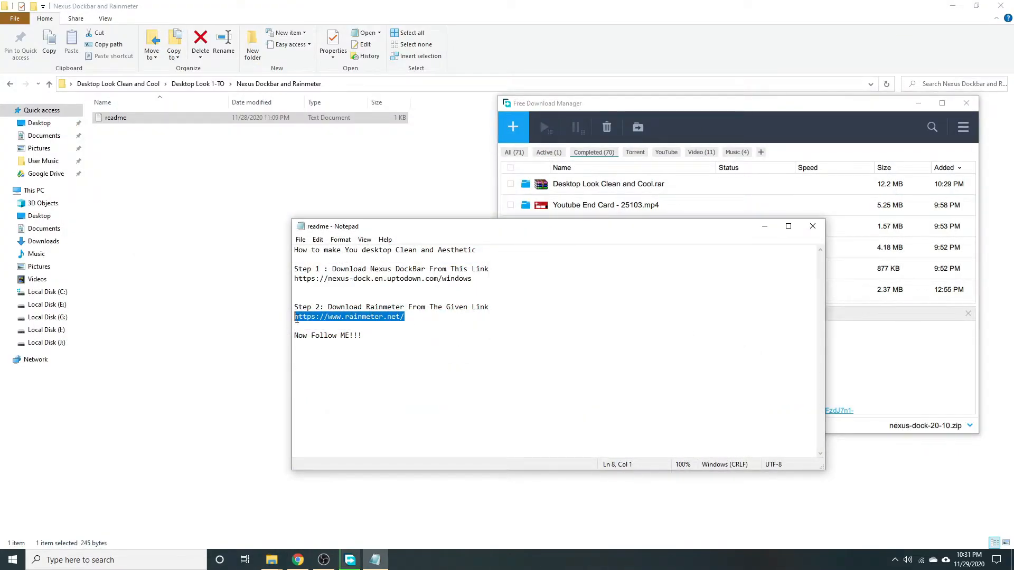
{"action": "right_click", "coordinate": [318, 321]}
{"action": "left_click", "coordinate": [339, 353]}
{"action": "left_click", "coordinate": [302, 560]}
{"action": "left_click", "coordinate": [269, 9]}
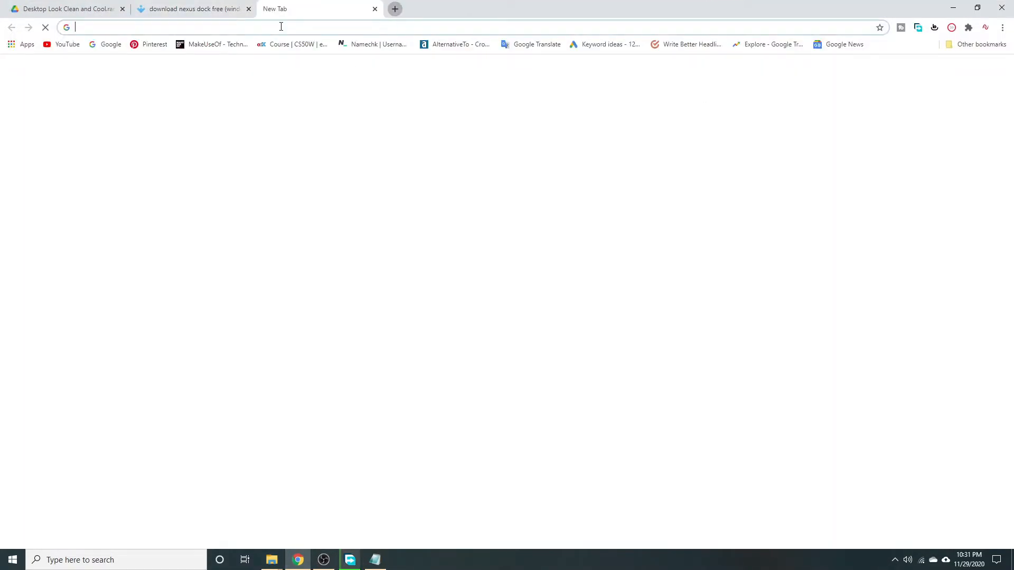
{"action": "right_click", "coordinate": [281, 28]}
{"action": "left_click", "coordinate": [307, 97]}
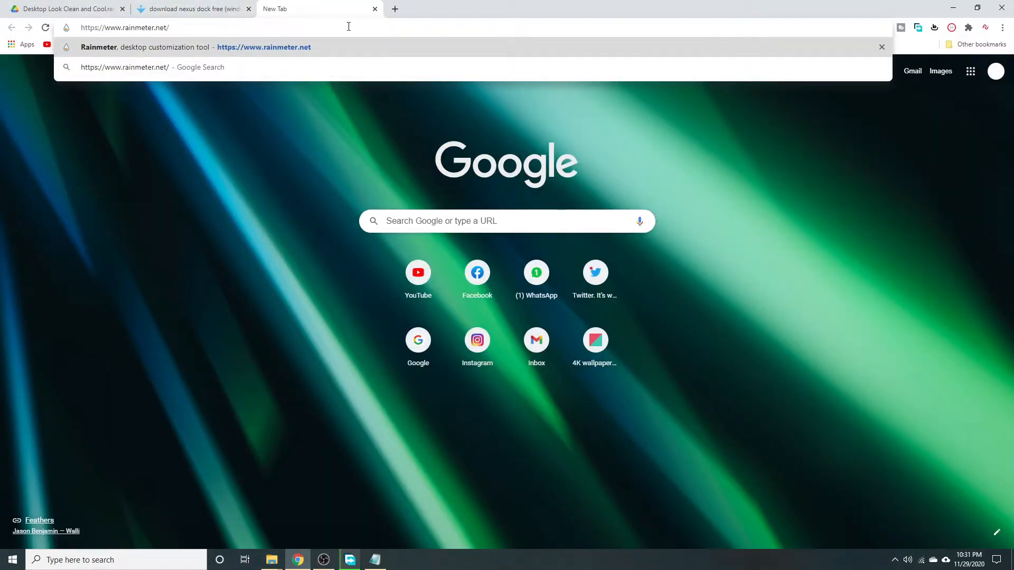
{"action": "key", "text": "Return"}
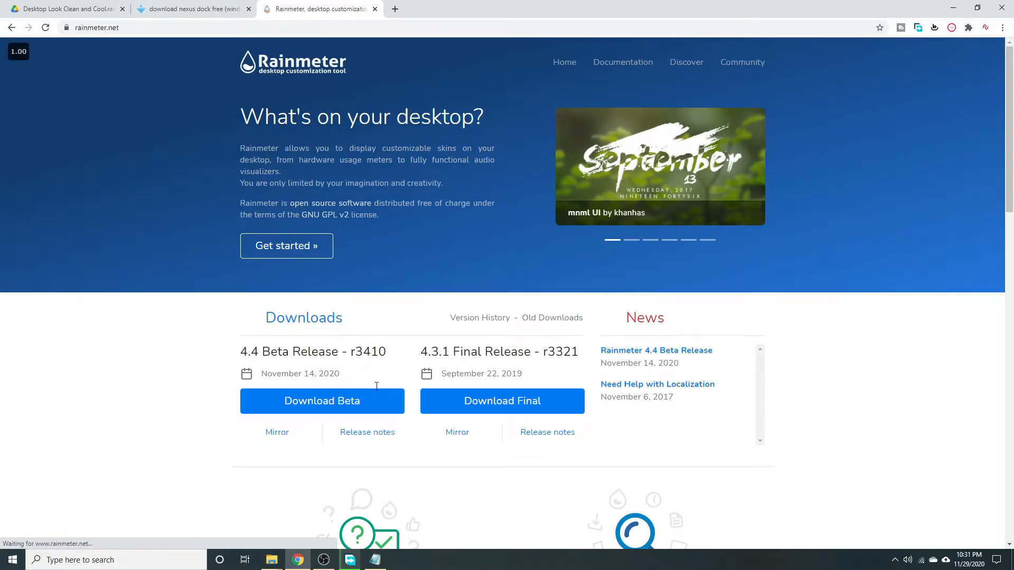
Queue the Rainmeter-4.3.1.exe final release (2.37 MB) in FDM for the Desktop.
{"action": "left_click", "coordinate": [509, 410]}
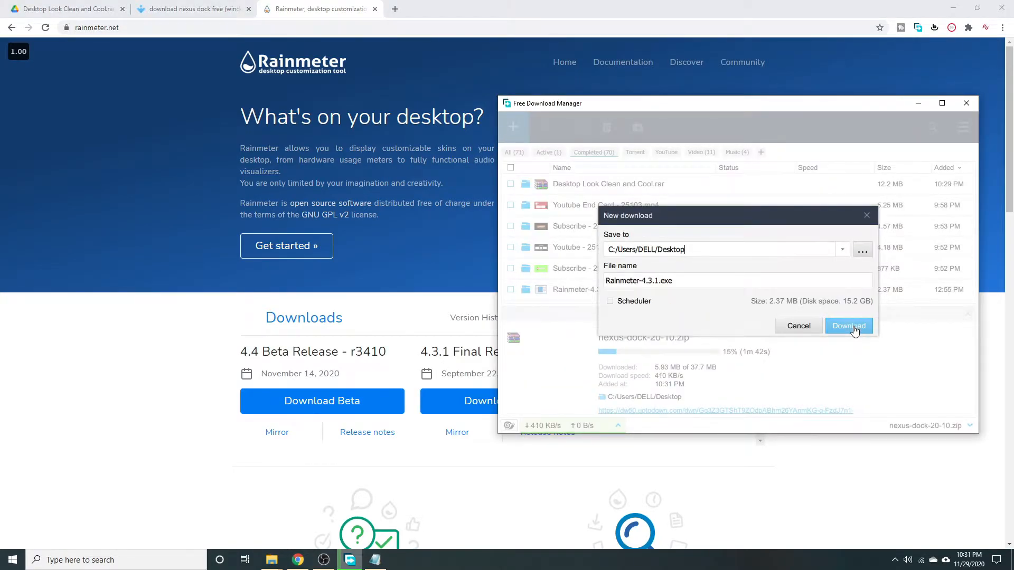
{"action": "left_click", "coordinate": [848, 326]}
{"action": "left_click", "coordinate": [918, 103]}
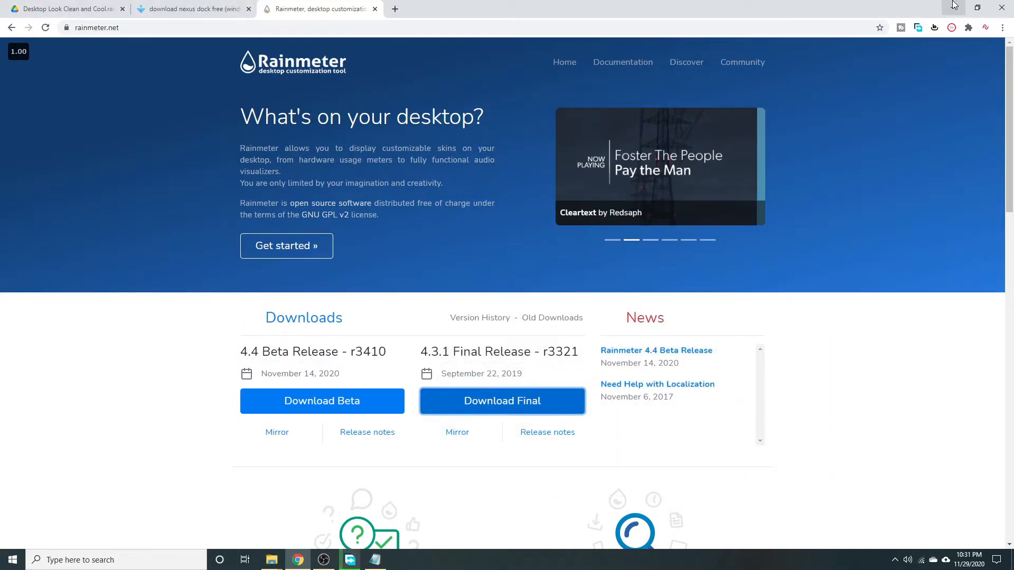
Close the readme and move the nexus-dock file beside the Desktop Look folder.
{"action": "left_click", "coordinate": [954, 7]}
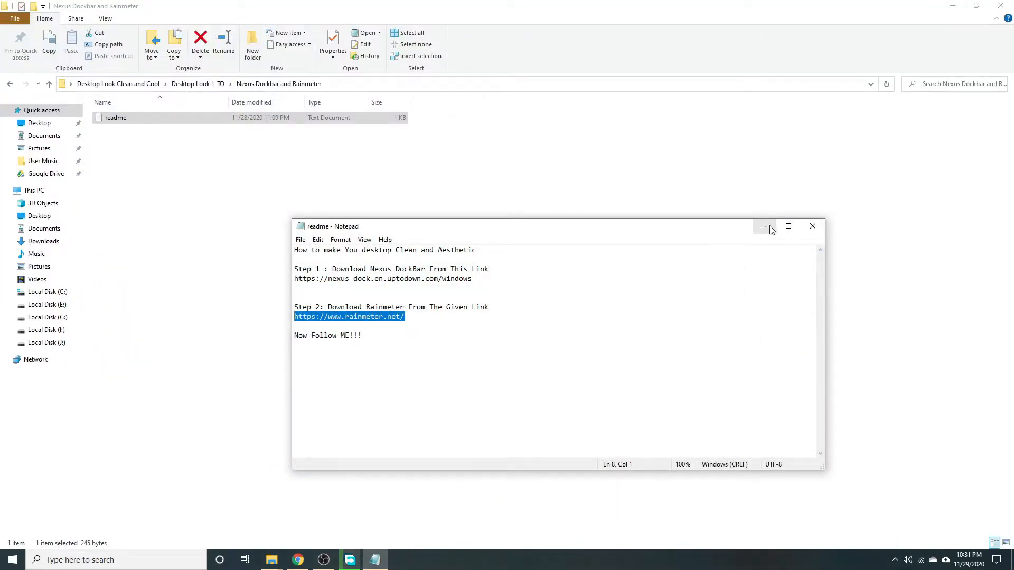
{"action": "left_click", "coordinate": [813, 226]}
{"action": "left_click", "coordinate": [10, 83]}
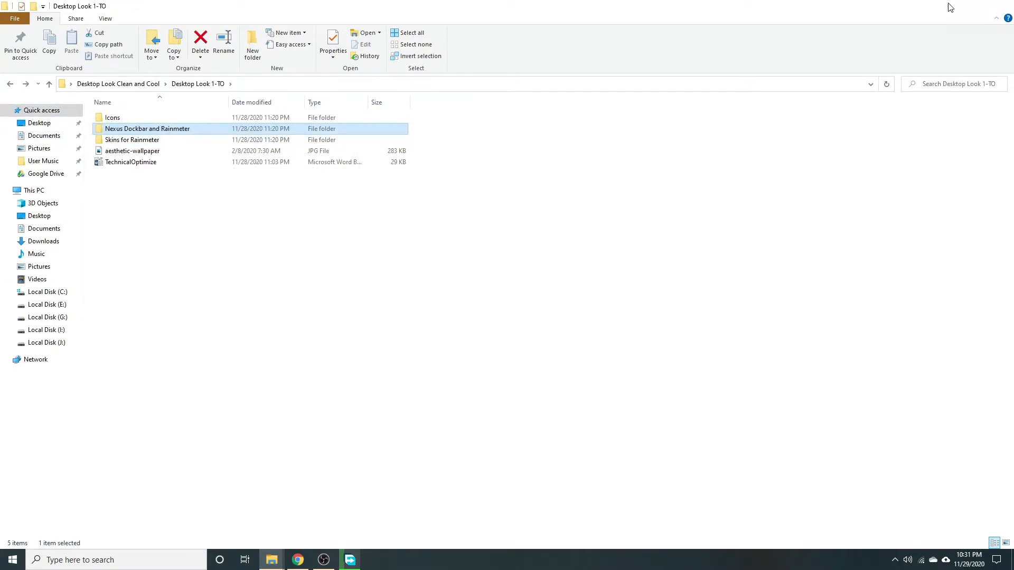
{"action": "left_click", "coordinate": [952, 6]}
{"action": "left_click_drag", "start_coordinate": [129, 496], "coordinate": [409, 177]}
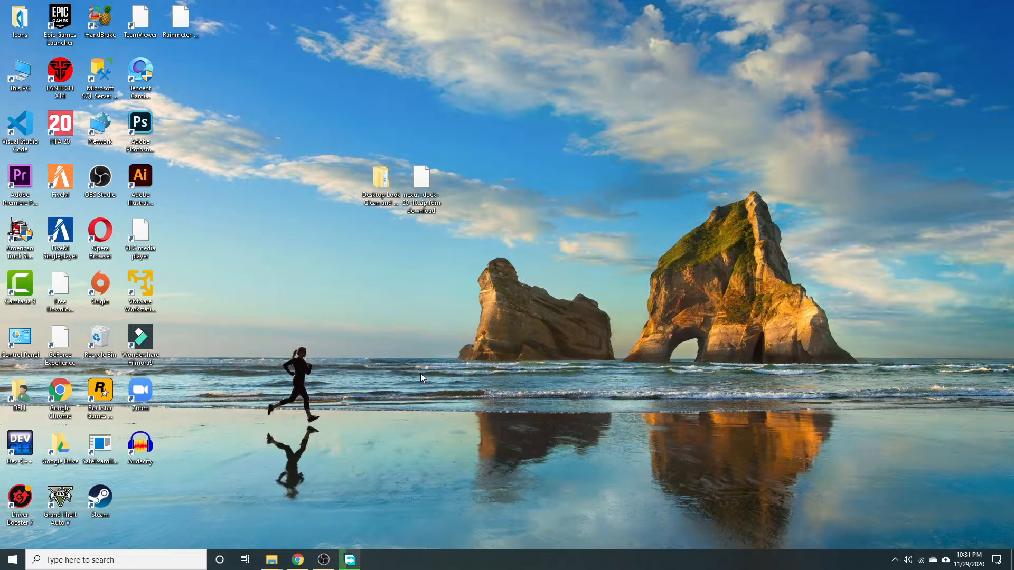
Watch FDM's Active list until Rainmeter finishes, then place its installer icon beside the folders.
{"action": "left_click", "coordinate": [351, 560]}
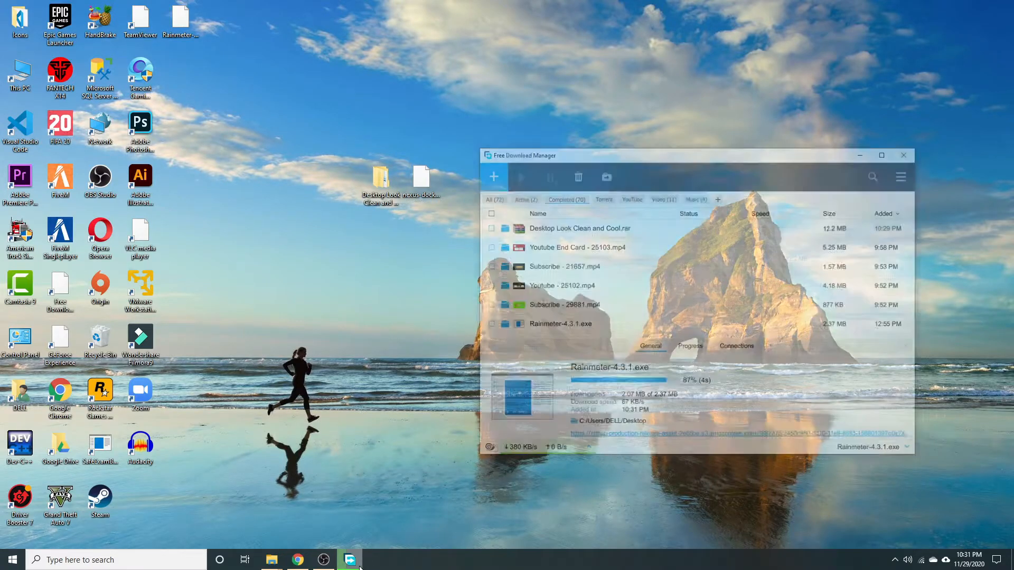
{"action": "left_click", "coordinate": [557, 154]}
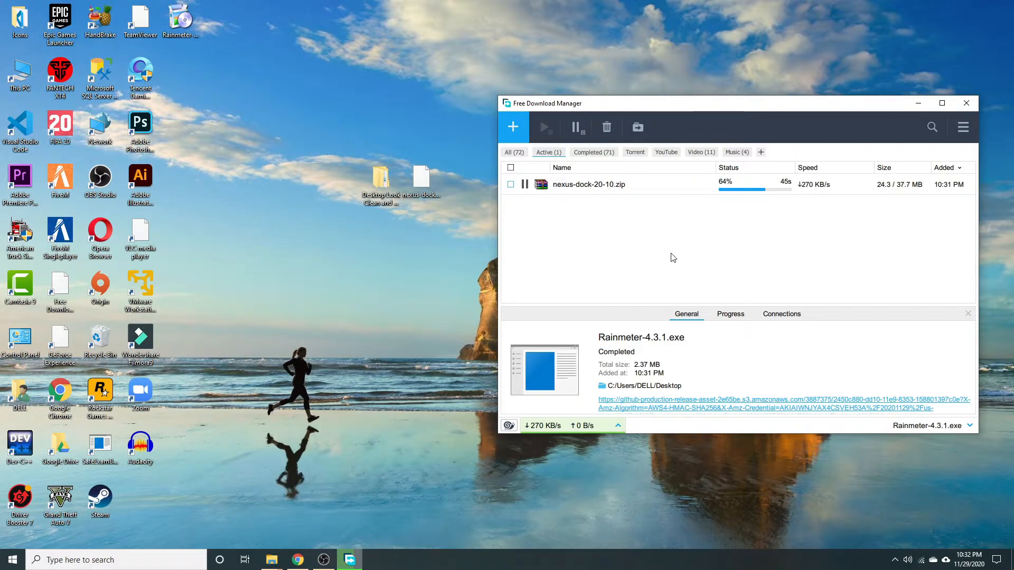
{"action": "left_click_drag", "start_coordinate": [705, 104], "coordinate": [669, 111]}
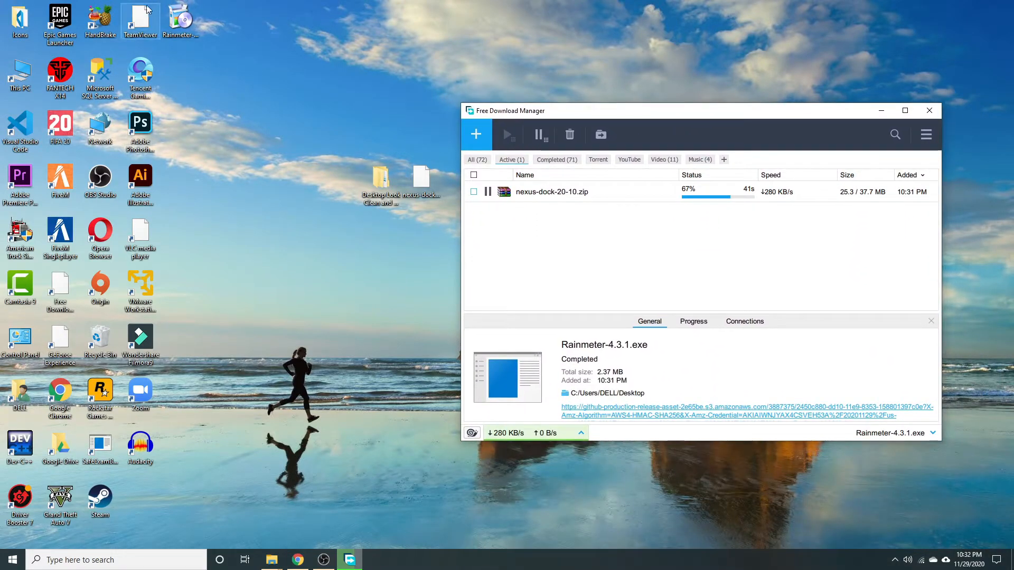
{"action": "left_click_drag", "start_coordinate": [179, 20], "coordinate": [340, 190]}
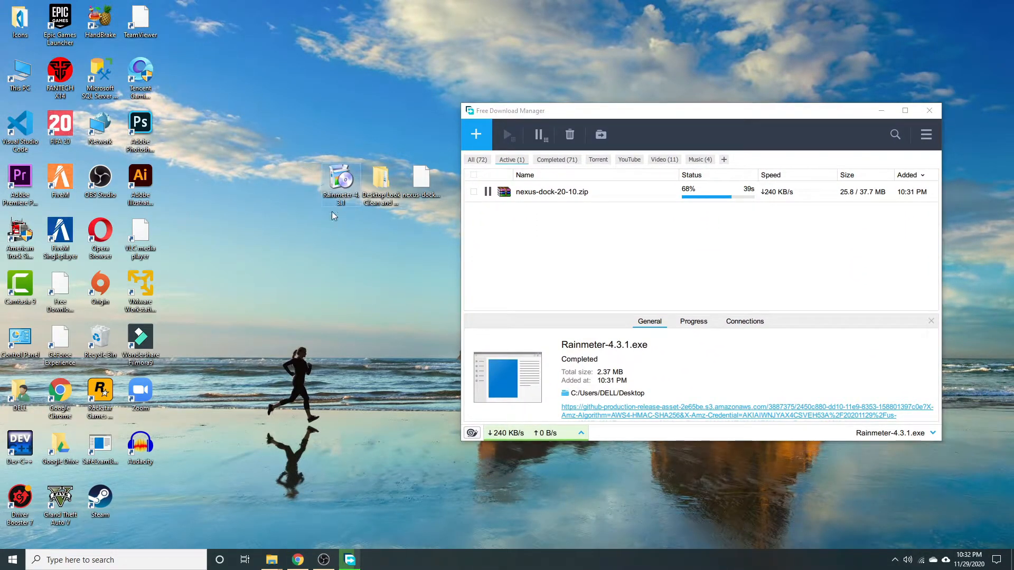
Run the Rainmeter installer with Standard installation and finish with Run Rainmeter checked.
{"action": "double_click", "coordinate": [340, 190]}
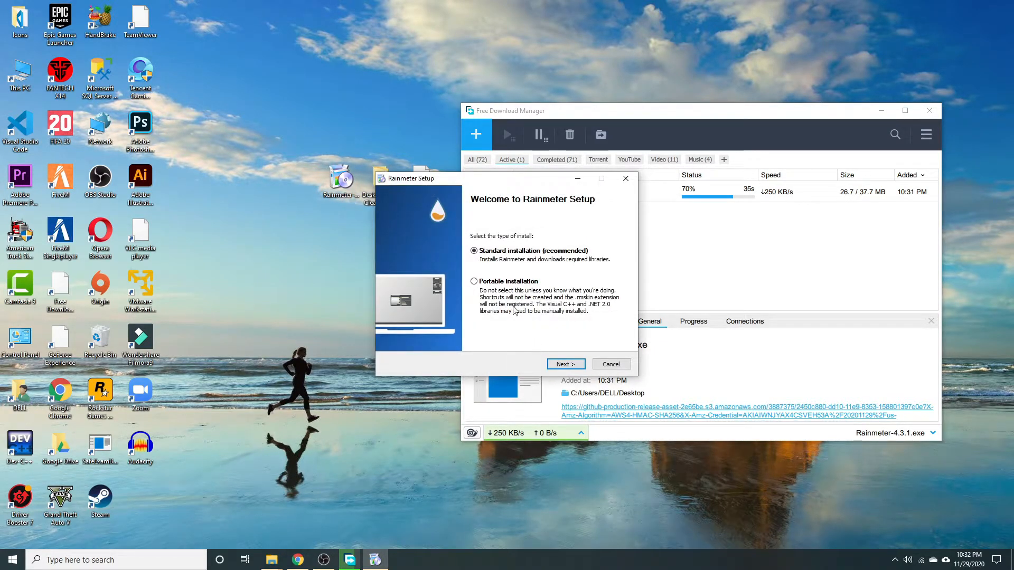
{"action": "left_click", "coordinate": [565, 364]}
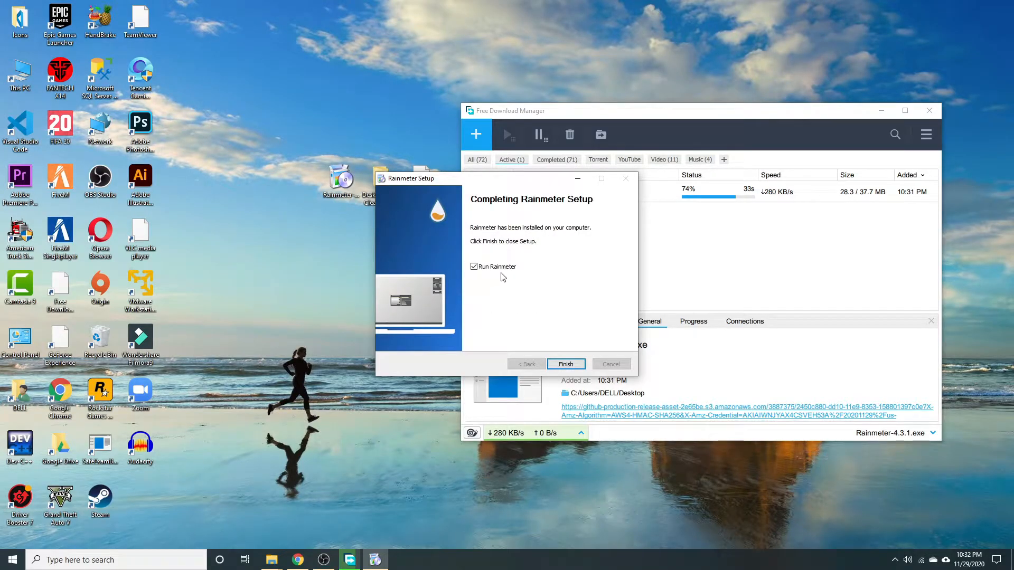
{"action": "left_click", "coordinate": [565, 365]}
Minimize FDM and unload the illustro Welcome, Disk, System and Clock skins.
{"action": "left_click", "coordinate": [882, 112]}
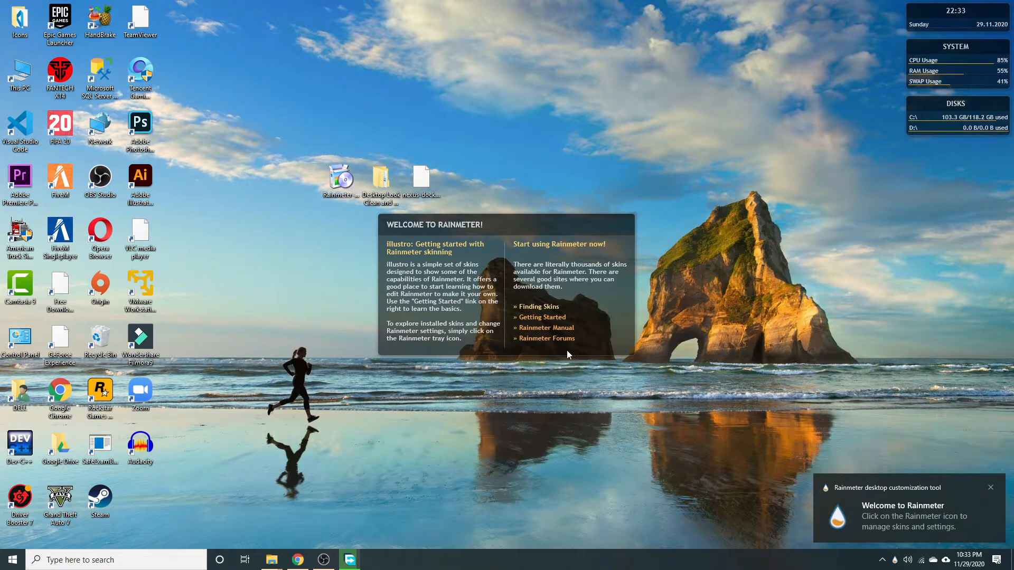
{"action": "right_click", "coordinate": [547, 223]}
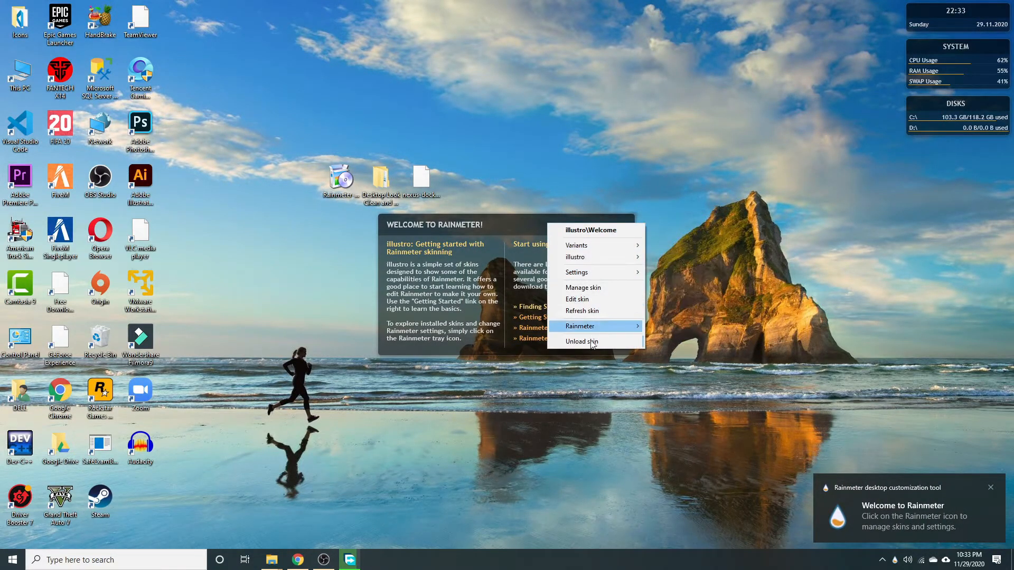
{"action": "left_click", "coordinate": [593, 341]}
{"action": "right_click", "coordinate": [951, 104]}
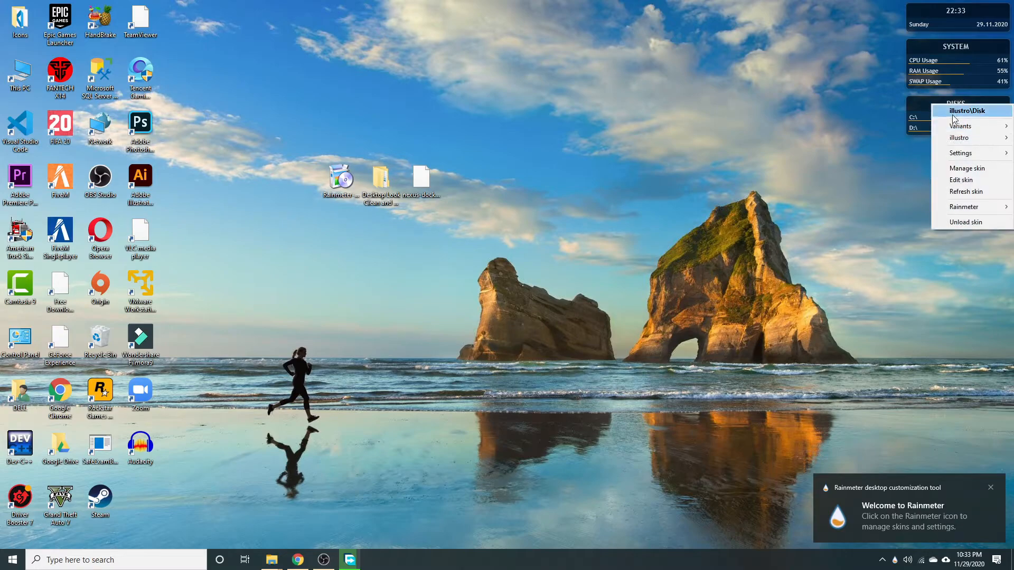
{"action": "left_click", "coordinate": [955, 223]}
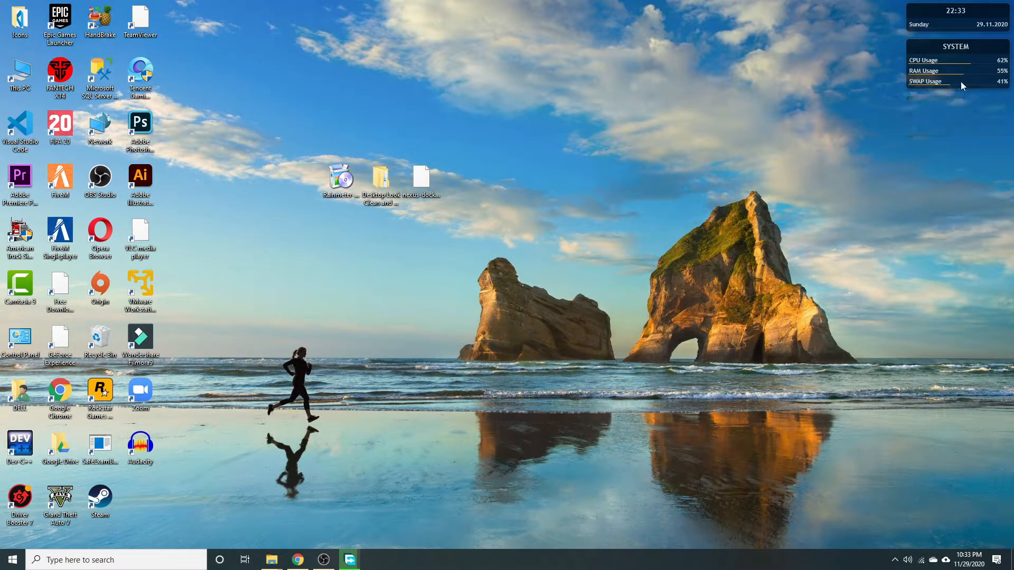
{"action": "right_click", "coordinate": [959, 50]}
{"action": "left_click", "coordinate": [969, 170]}
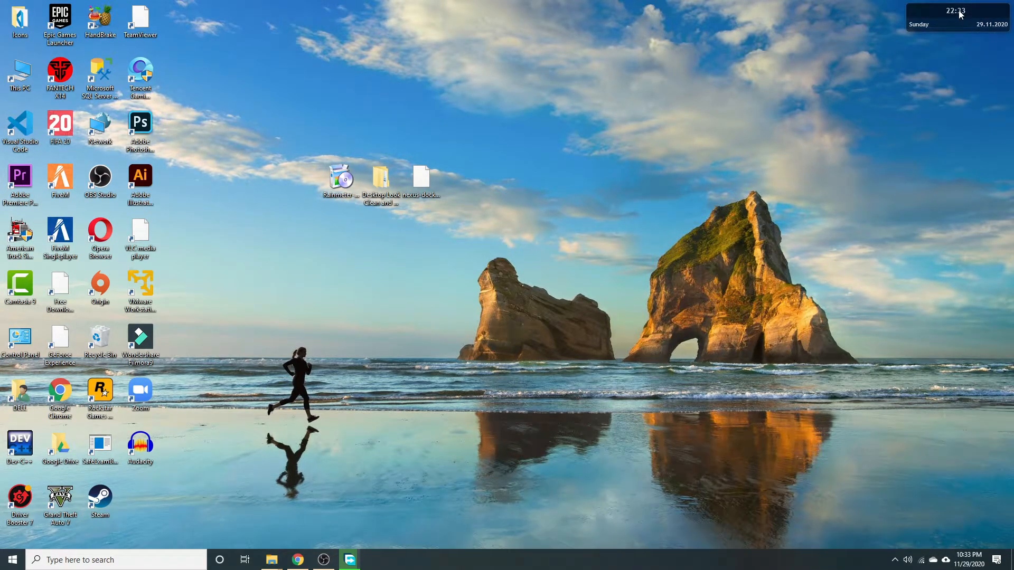
{"action": "right_click", "coordinate": [961, 15]}
{"action": "left_click", "coordinate": [961, 129]}
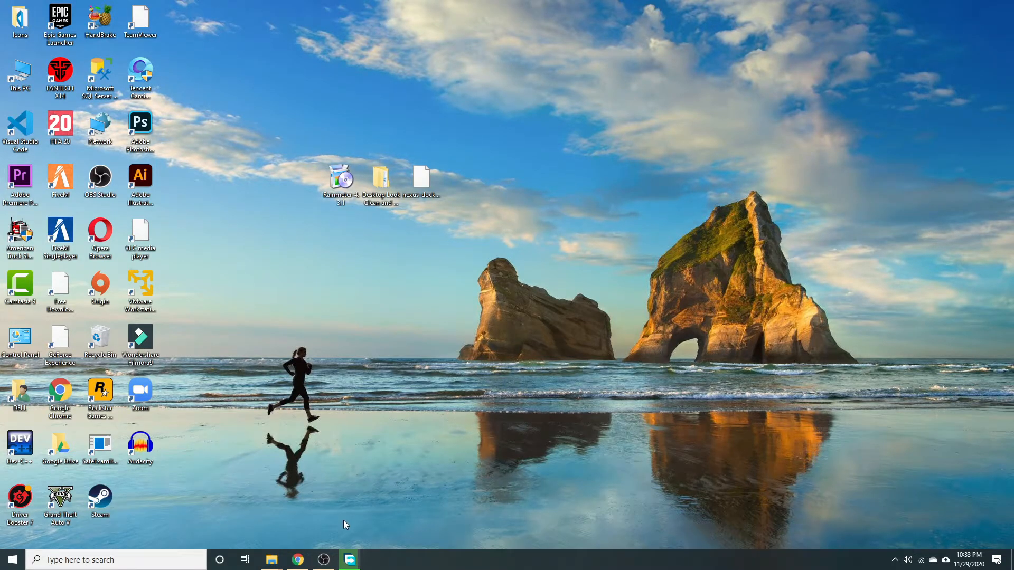
Restore Free Download Manager and wait for nexus-dock-20-10.zip to complete.
{"action": "left_click", "coordinate": [351, 557]}
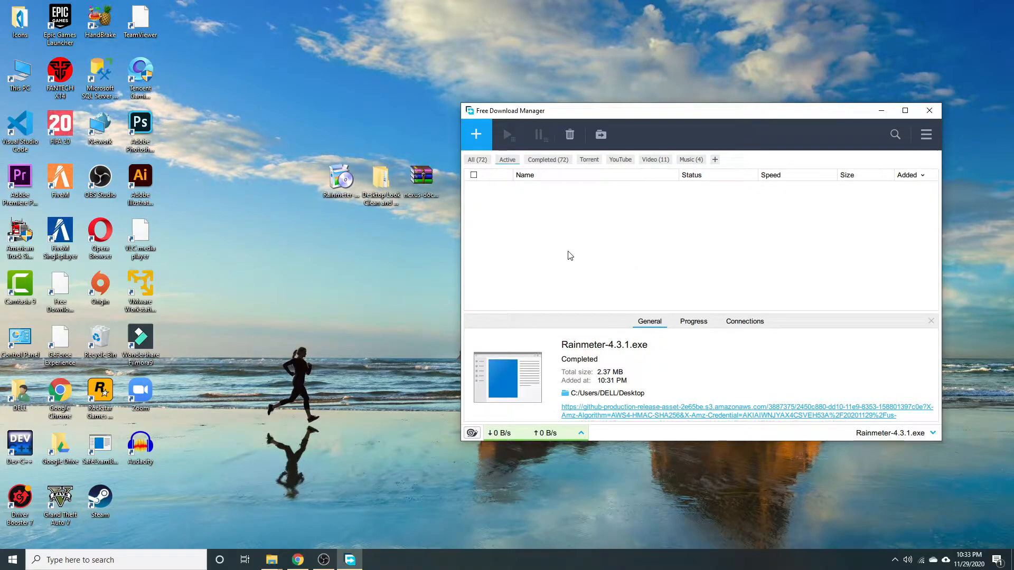
Open the nexus-dock zip in WinRAR and launch NexusSetup.exe from it.
{"action": "left_click", "coordinate": [881, 110]}
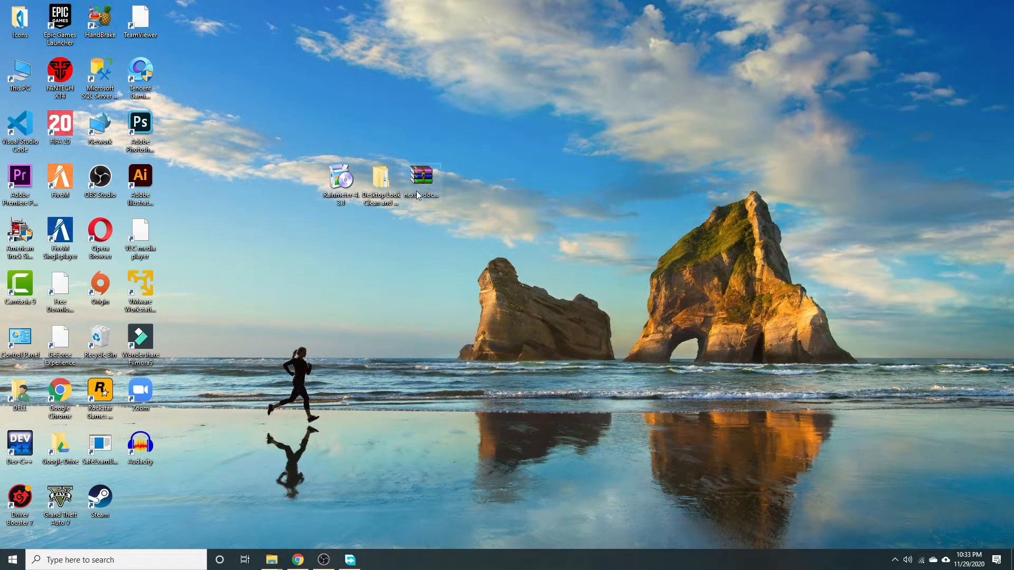
{"action": "double_click", "coordinate": [420, 177]}
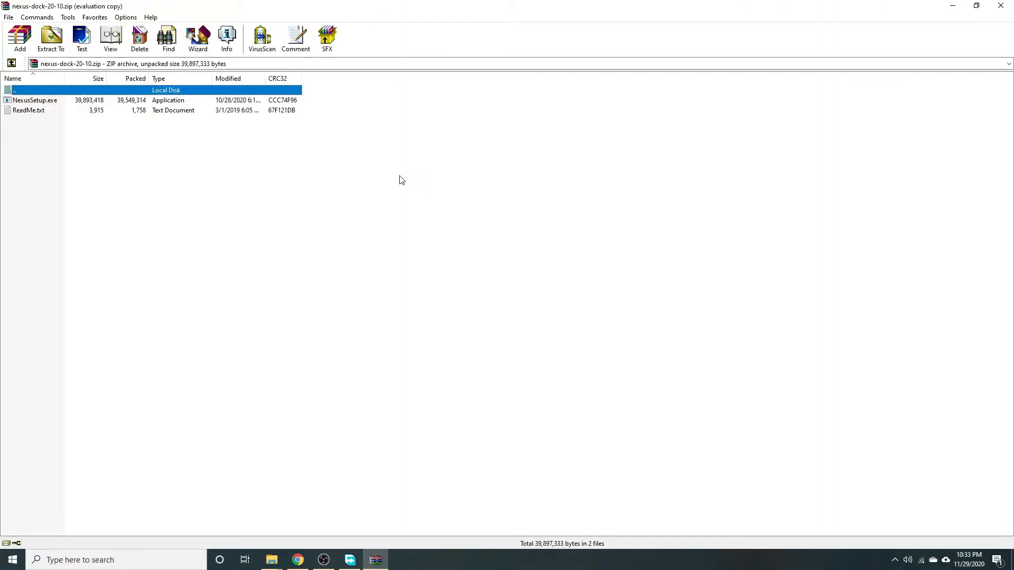
{"action": "double_click", "coordinate": [60, 101]}
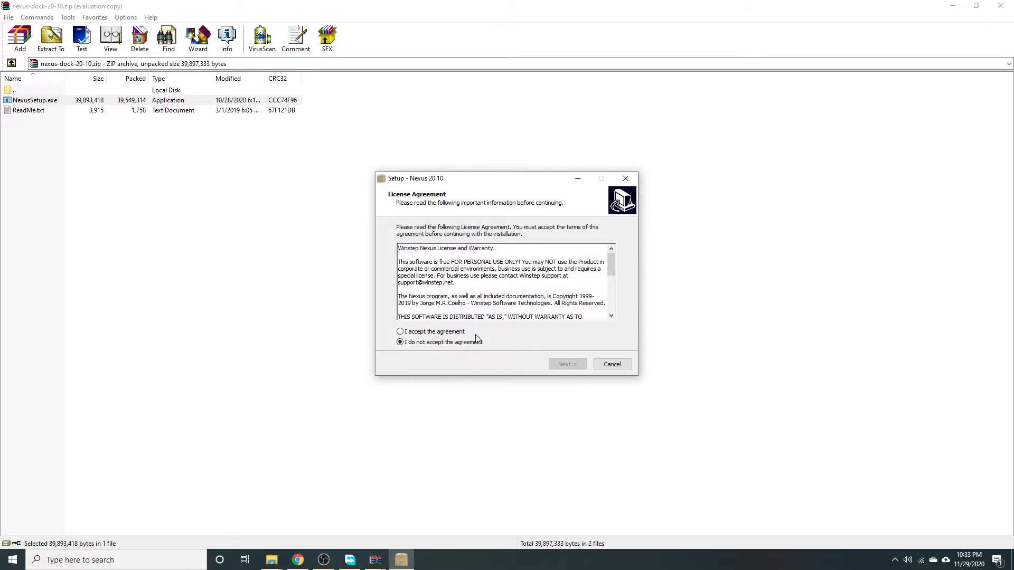
Accept the licence, finish installing Nexus 20.10, then dismiss the nag and close WinRAR.
{"action": "left_click", "coordinate": [454, 334]}
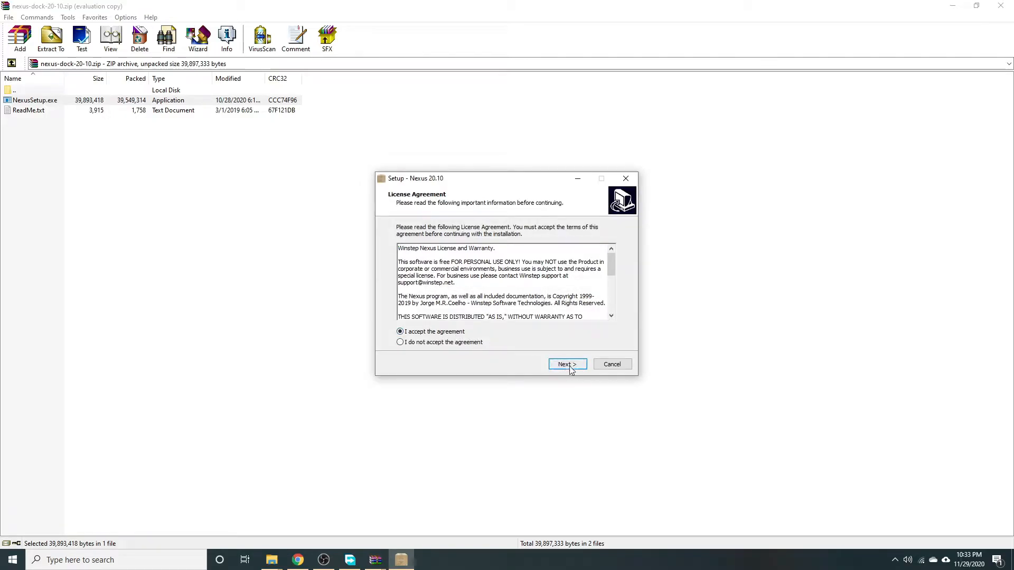
{"action": "left_click", "coordinate": [569, 367]}
{"action": "left_click", "coordinate": [569, 367]}
{"action": "left_click", "coordinate": [569, 367]}
{"action": "left_click", "coordinate": [570, 368]}
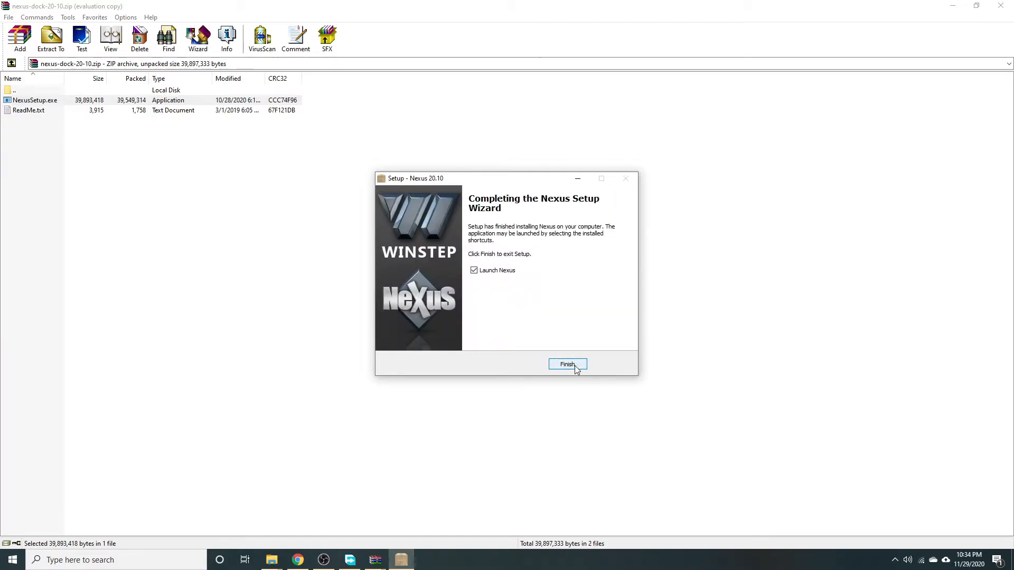
{"action": "left_click", "coordinate": [567, 365]}
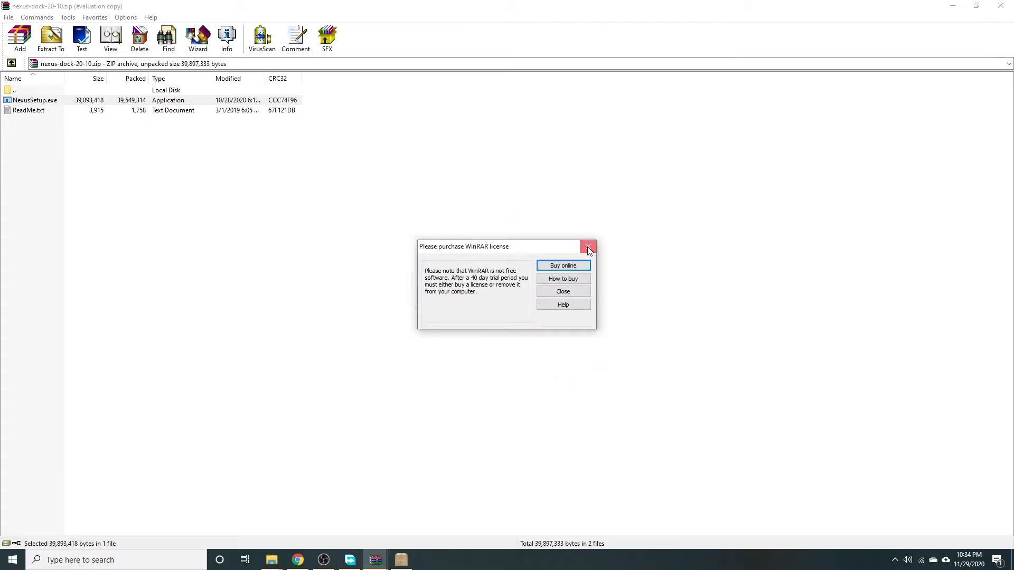
{"action": "left_click", "coordinate": [587, 248]}
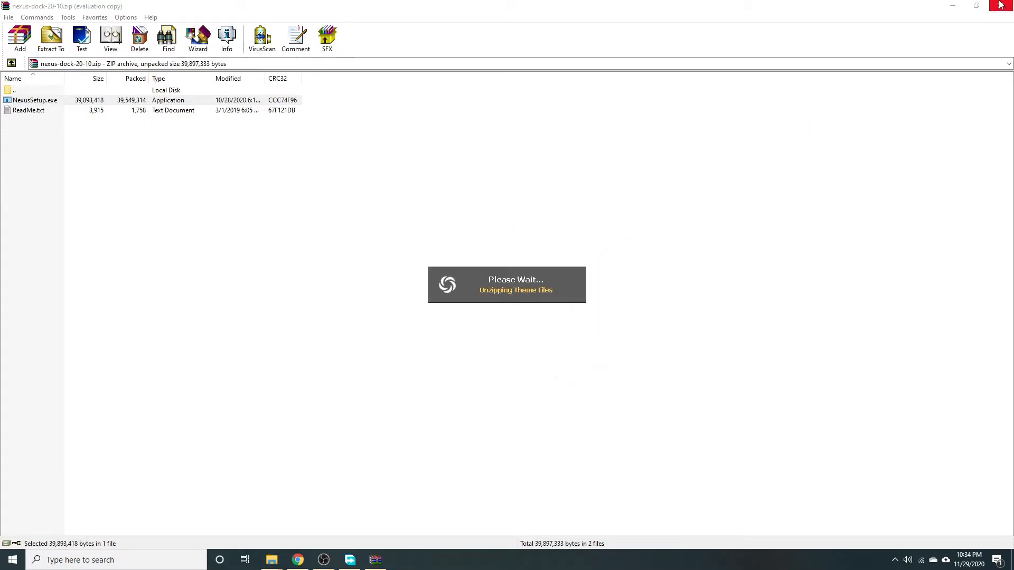
{"action": "left_click", "coordinate": [1002, 5]}
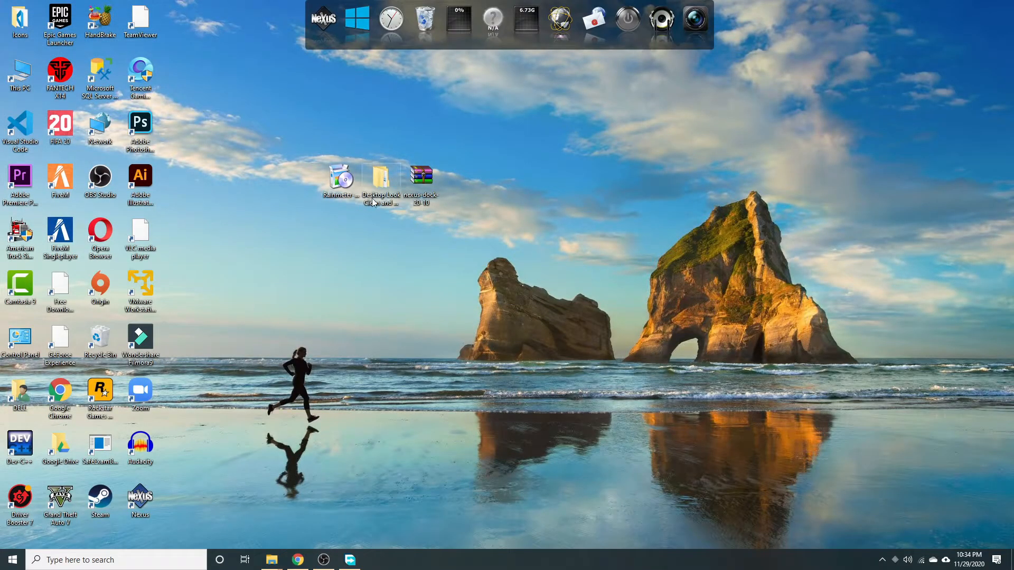
Drag the nexus-dock zip and Rainmeter installer icons left of the Desktop Look Clean and Cool folder.
{"action": "left_click_drag", "start_coordinate": [423, 189], "coordinate": [260, 186]}
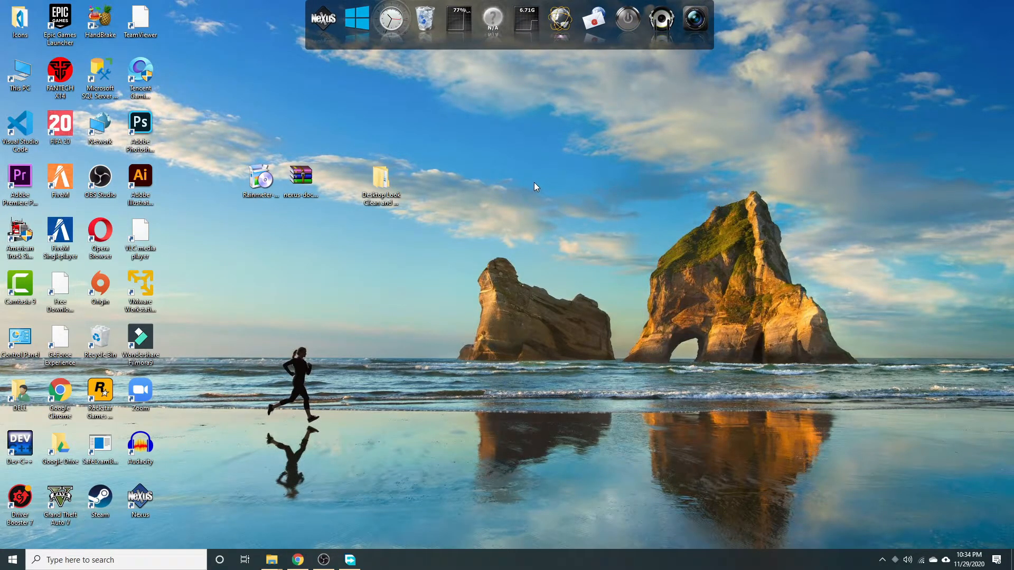
Copy the Icons folder from Desktop Look Clean and Cool > Desktop Look 1-TO.
{"action": "double_click", "coordinate": [382, 185]}
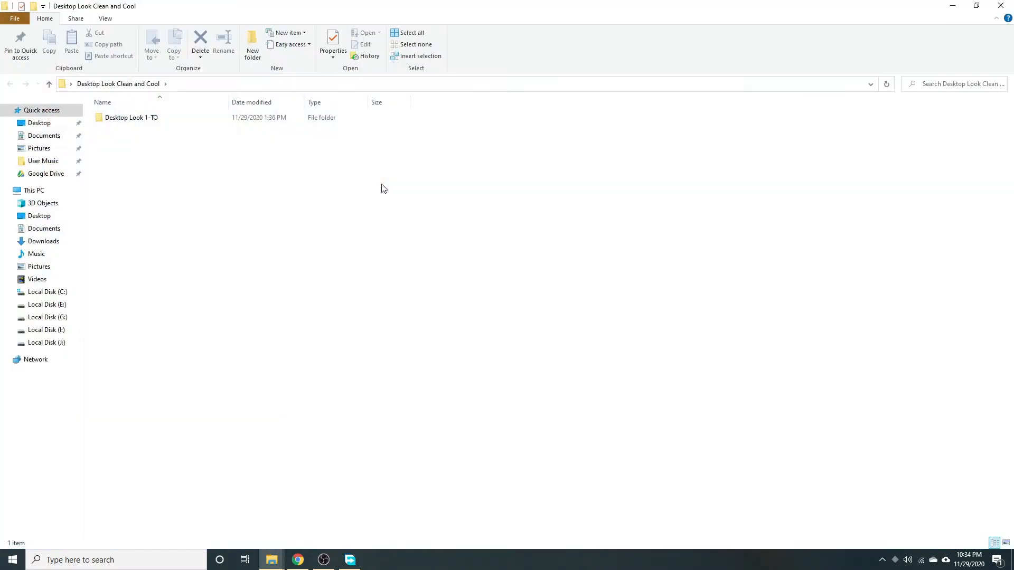
{"action": "double_click", "coordinate": [181, 118]}
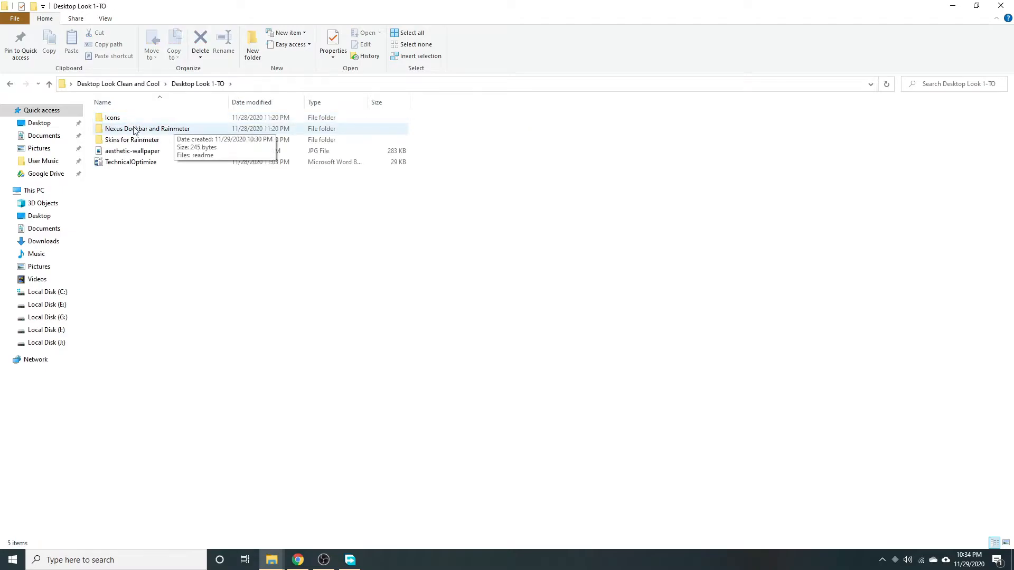
{"action": "left_click", "coordinate": [117, 120]}
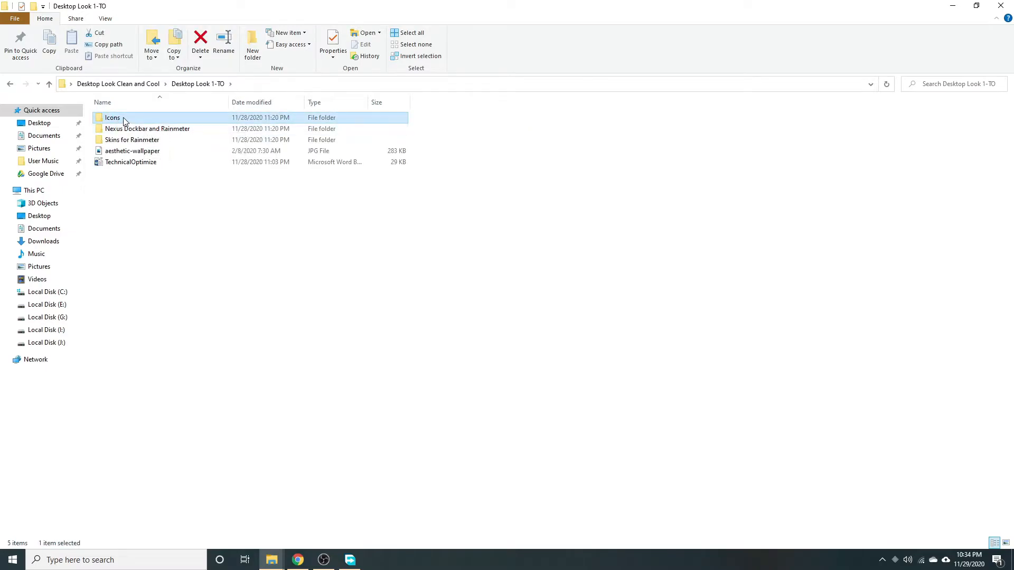
{"action": "key", "text": "shift+F10"}
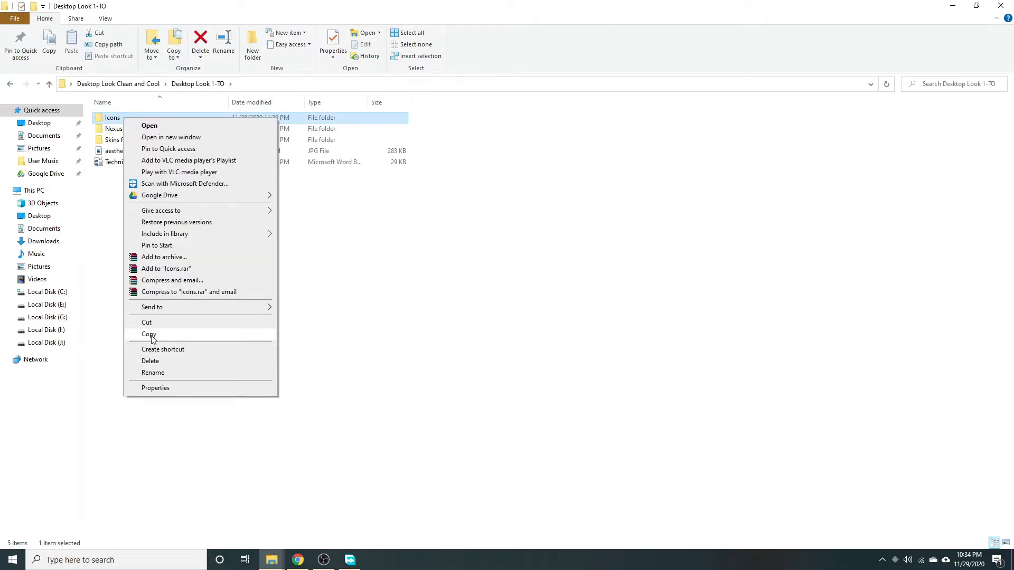
{"action": "left_click", "coordinate": [153, 334]}
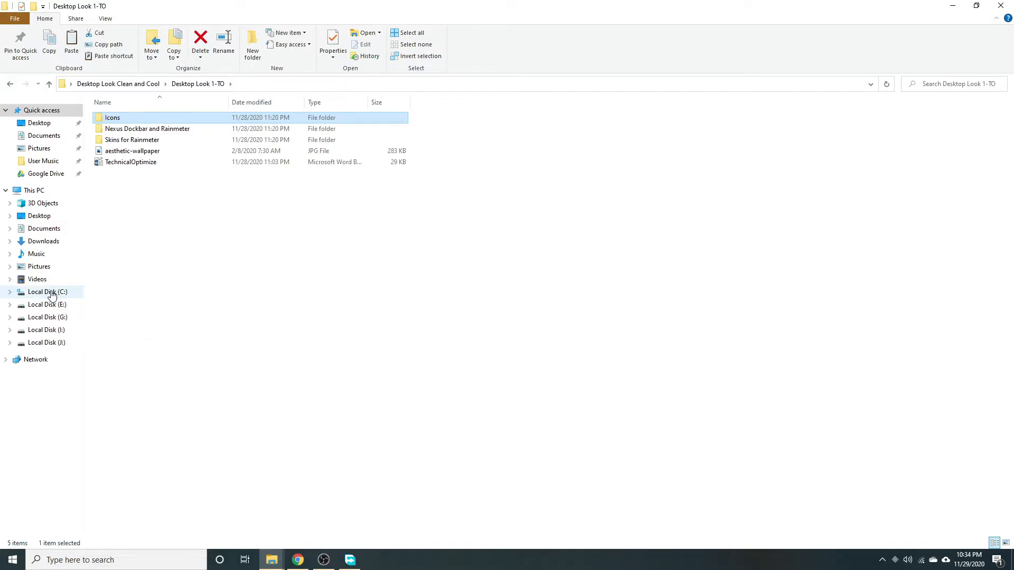
Paste the Icons folder into Local Disk (C:), replacing existing files, and close Explorer.
{"action": "left_click", "coordinate": [52, 294]}
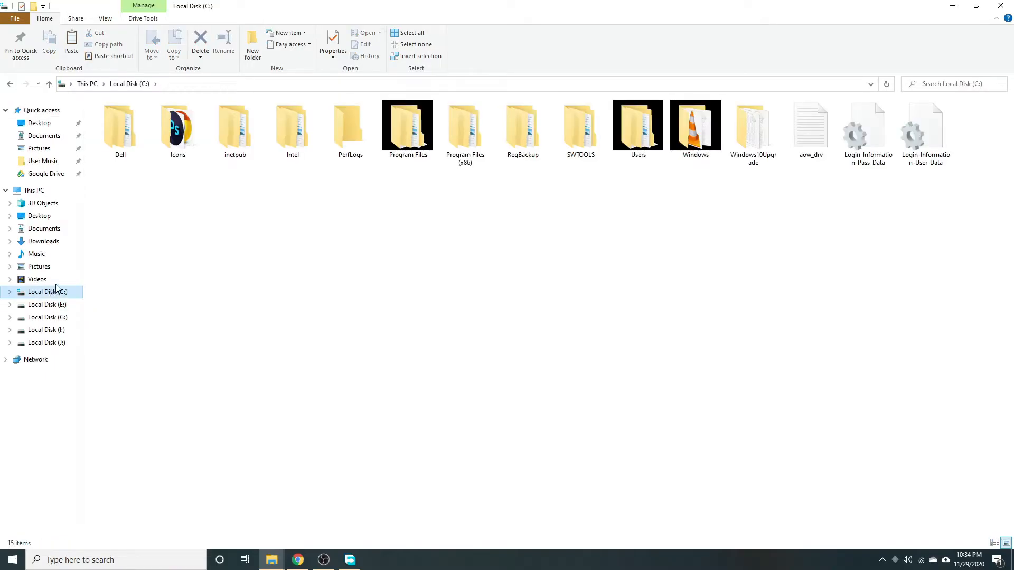
{"action": "right_click", "coordinate": [228, 191]}
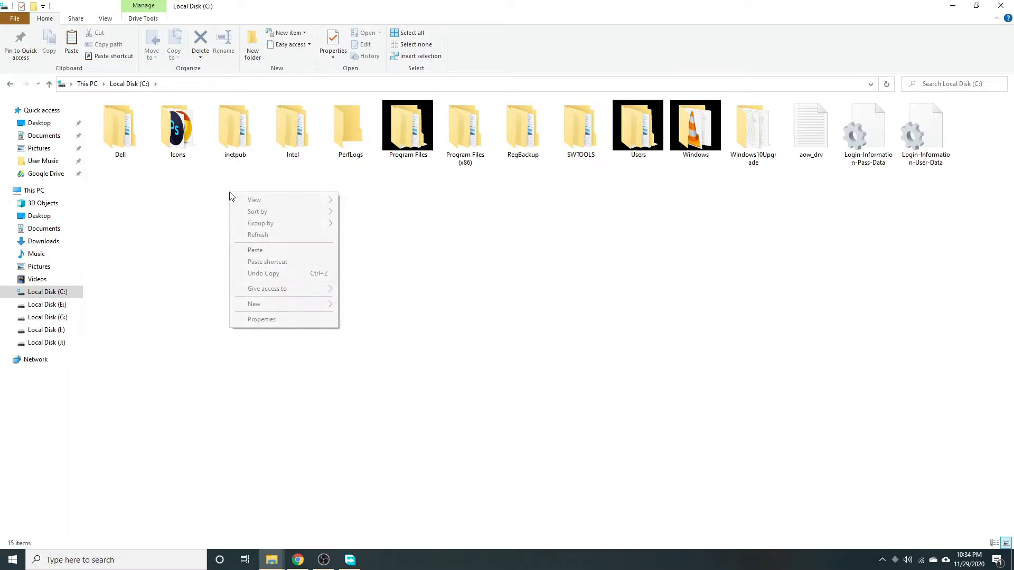
{"action": "left_click", "coordinate": [256, 247]}
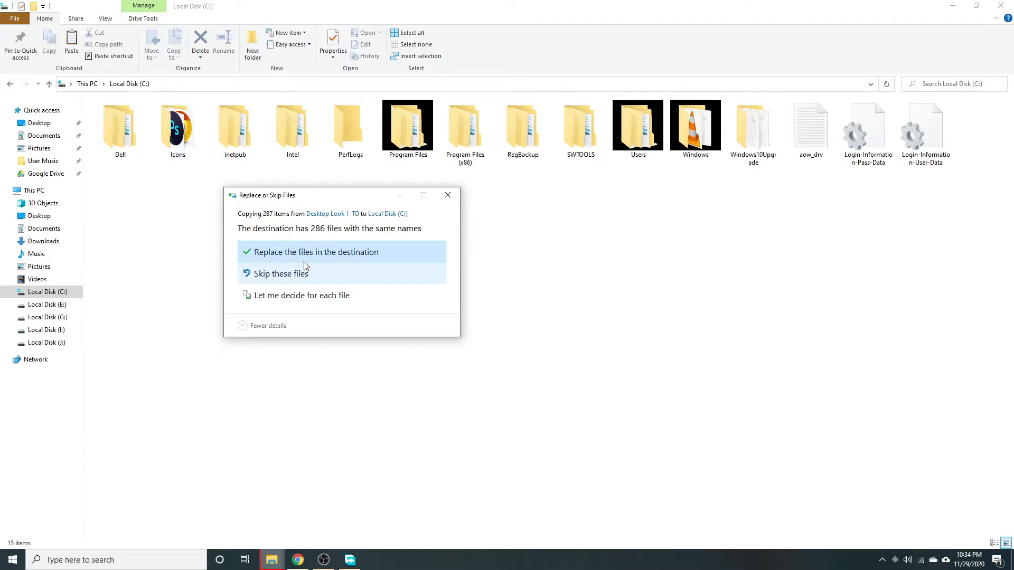
{"action": "left_click", "coordinate": [312, 253]}
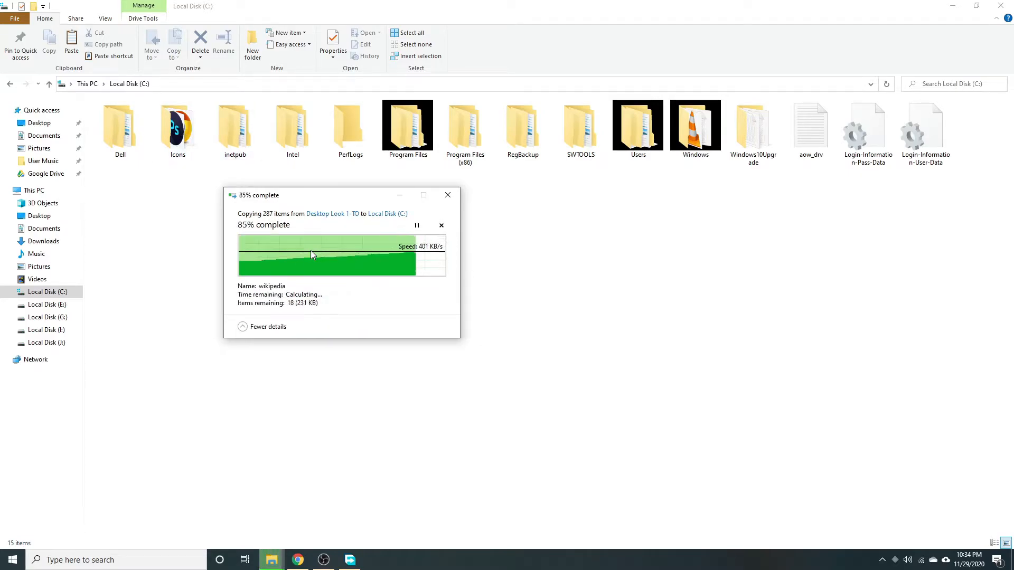
{"action": "left_click", "coordinate": [1004, 4]}
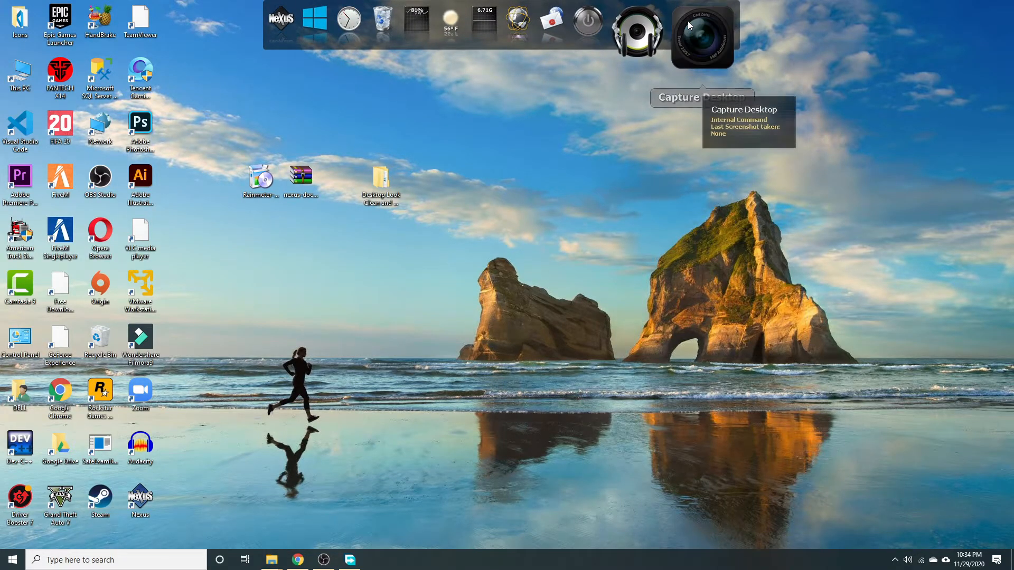
Open the Nexus dock Preferences from the power icon's right-click menu.
{"action": "right_click", "coordinate": [688, 22]}
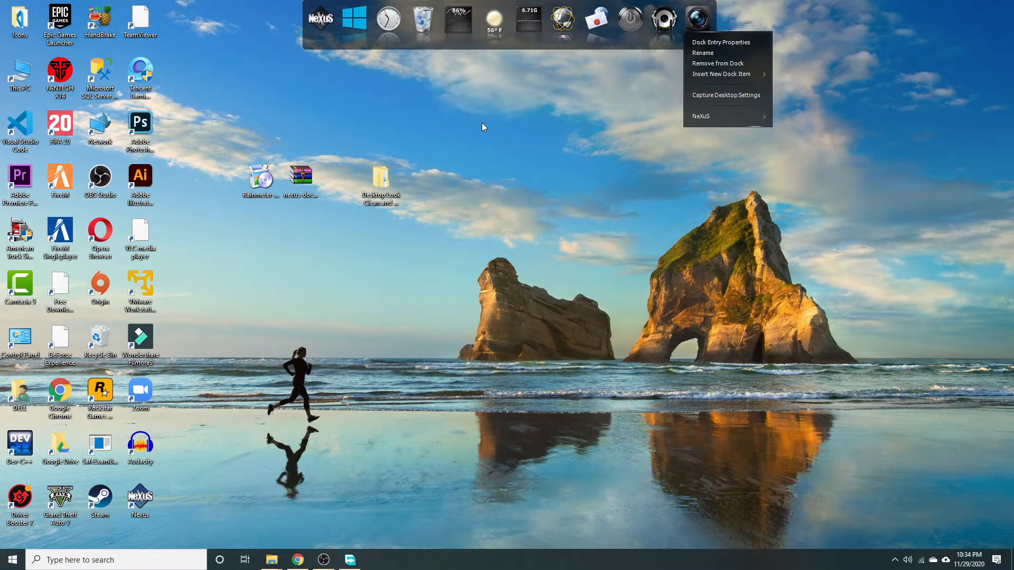
{"action": "left_click", "coordinate": [587, 103]}
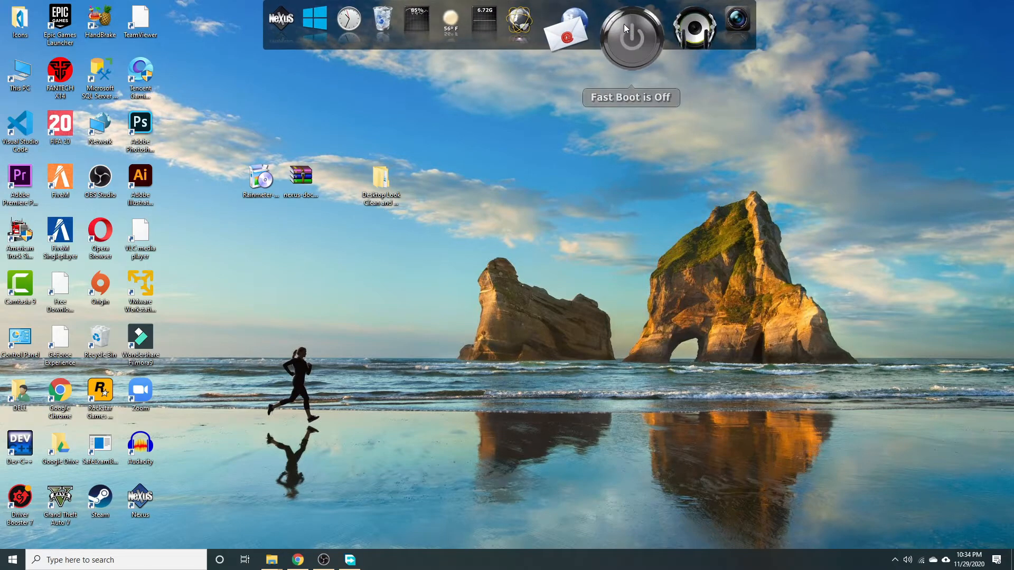
{"action": "right_click", "coordinate": [625, 24]}
{"action": "mouse_move", "coordinate": [652, 98]}
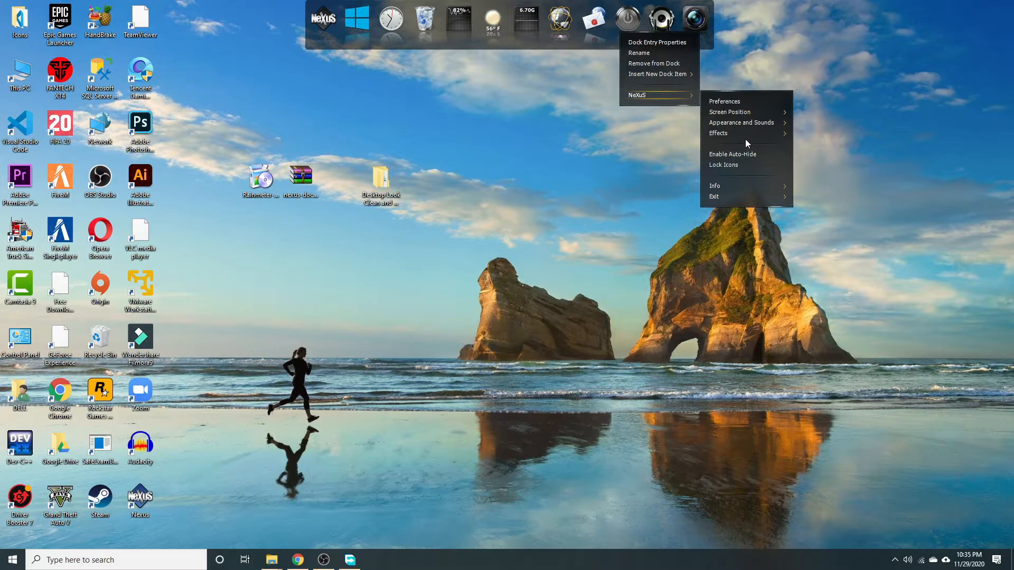
{"action": "left_click", "coordinate": [744, 102]}
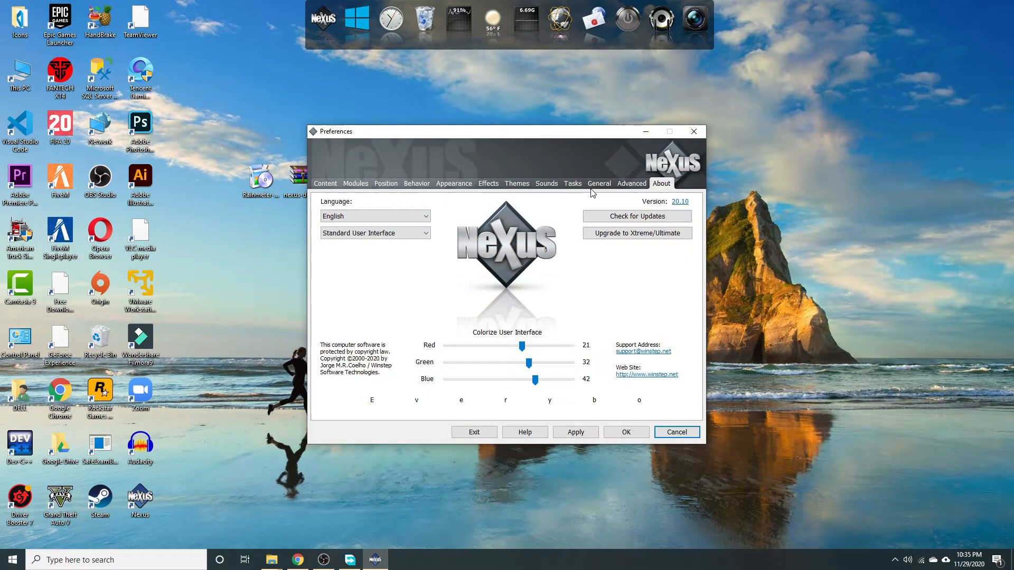
On the Advanced tab, start a Restore from backup and browse to the Desktop folder.
{"action": "left_click", "coordinate": [600, 184]}
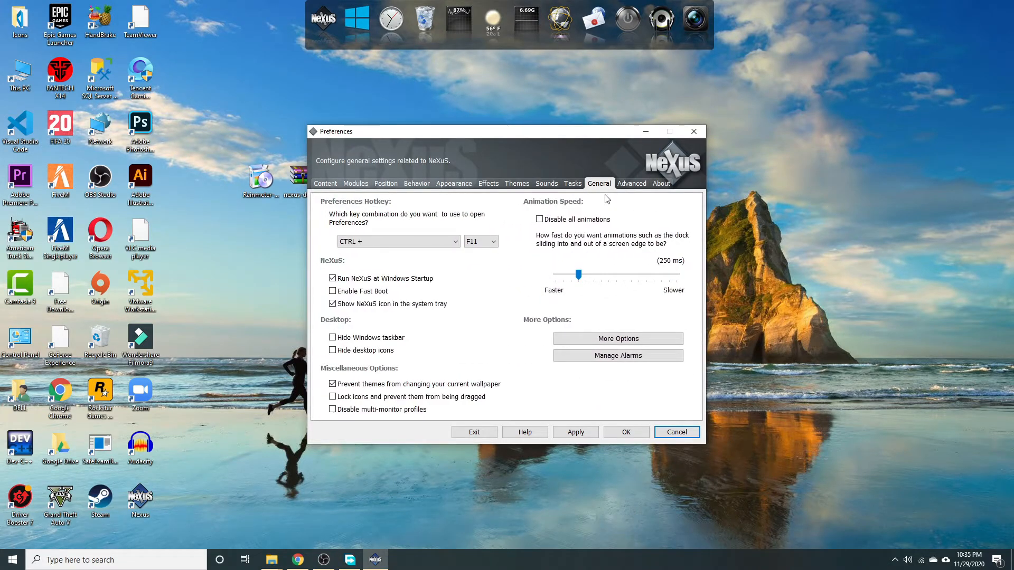
{"action": "left_click", "coordinate": [625, 185]}
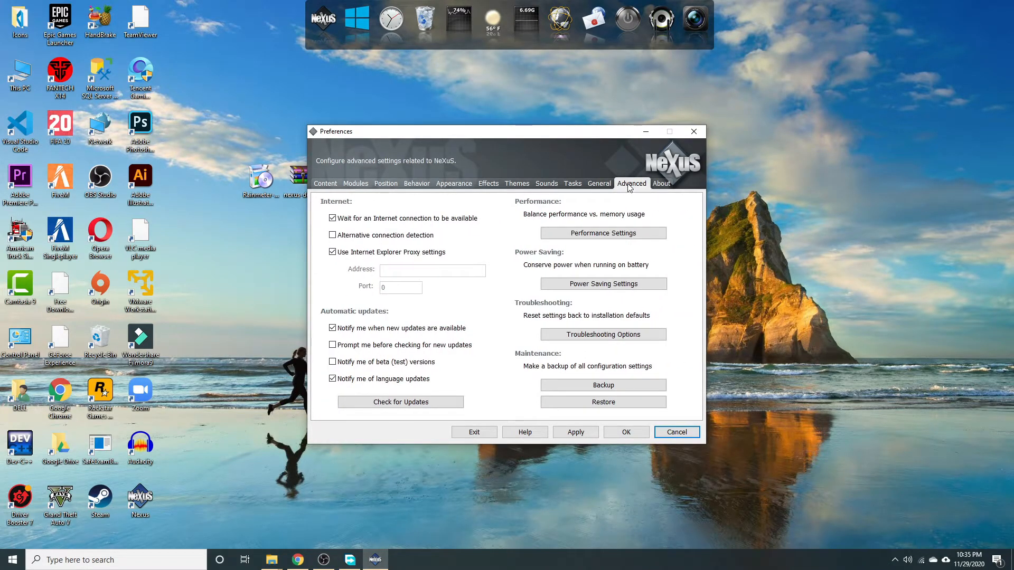
{"action": "left_click", "coordinate": [611, 403]}
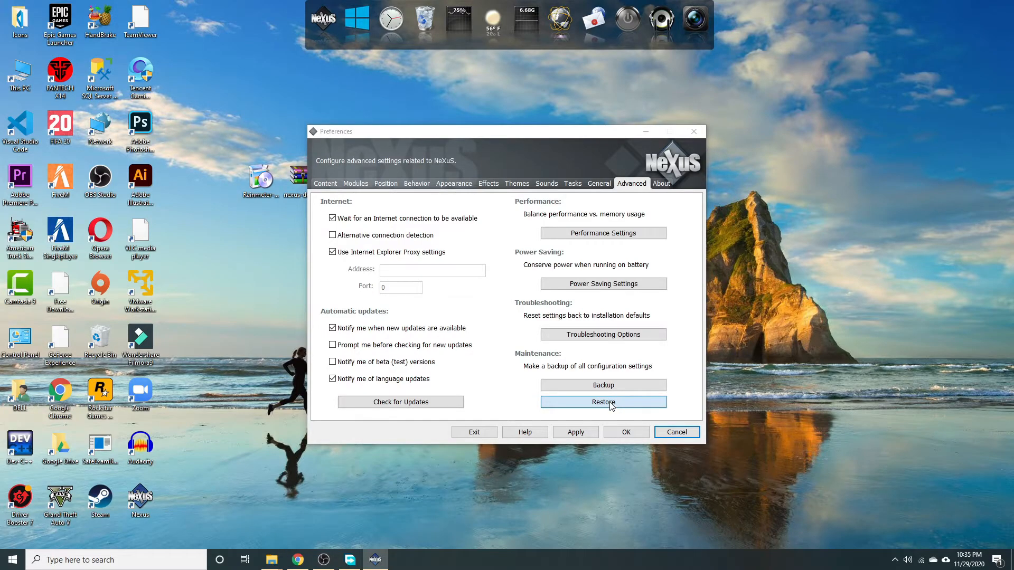
{"action": "left_click", "coordinate": [352, 244]}
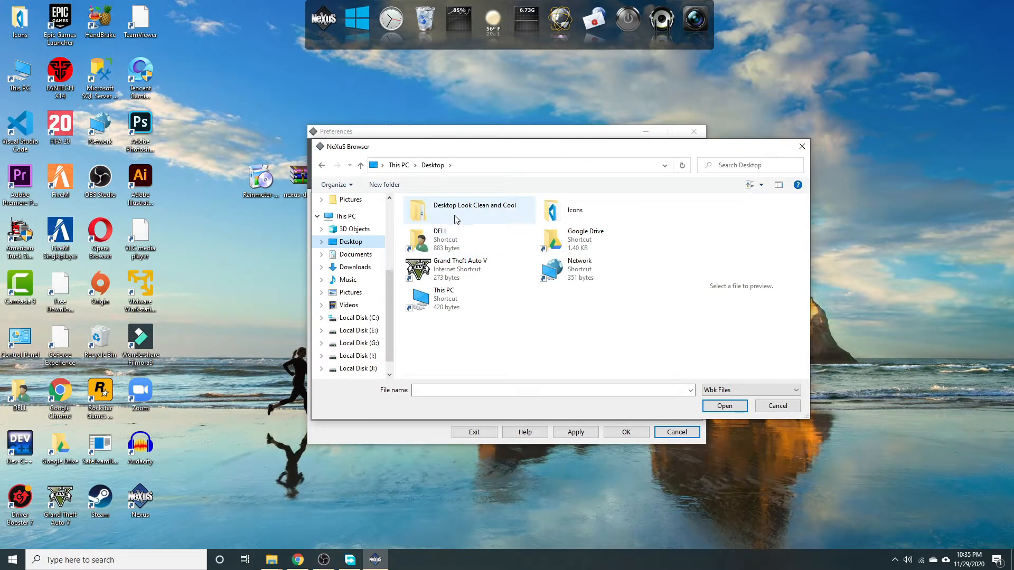
Restore the TechnicalOptimize backup from Desktop Look 1-TO, then apply and close Preferences.
{"action": "double_click", "coordinate": [455, 218]}
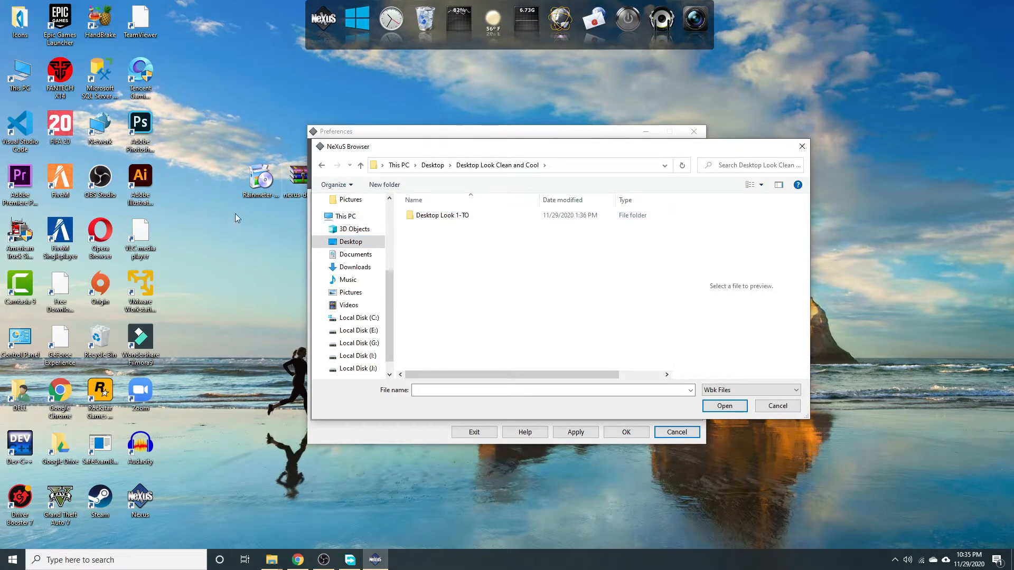
{"action": "double_click", "coordinate": [466, 217]}
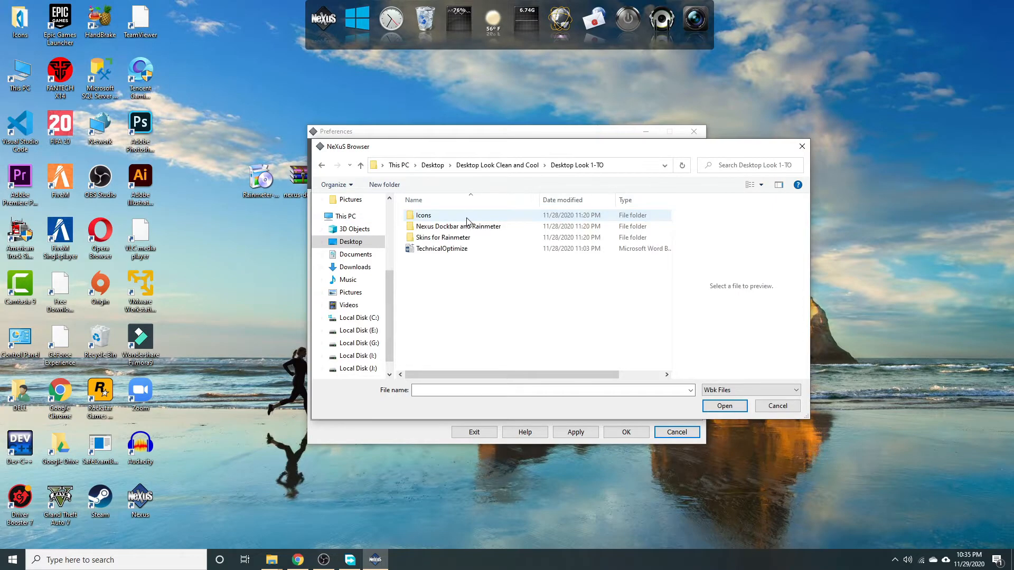
{"action": "left_click", "coordinate": [461, 252]}
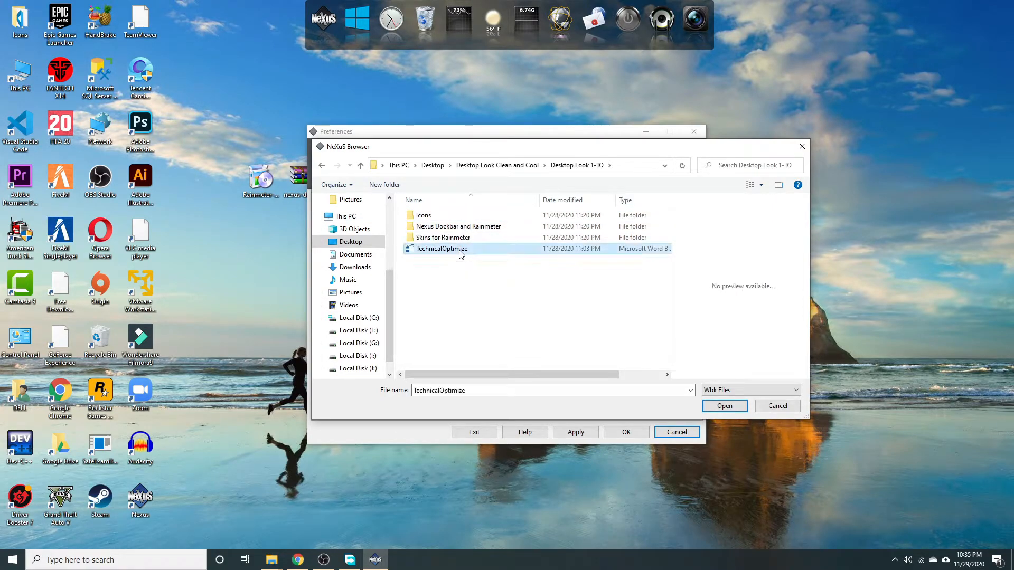
{"action": "left_click", "coordinate": [723, 407]}
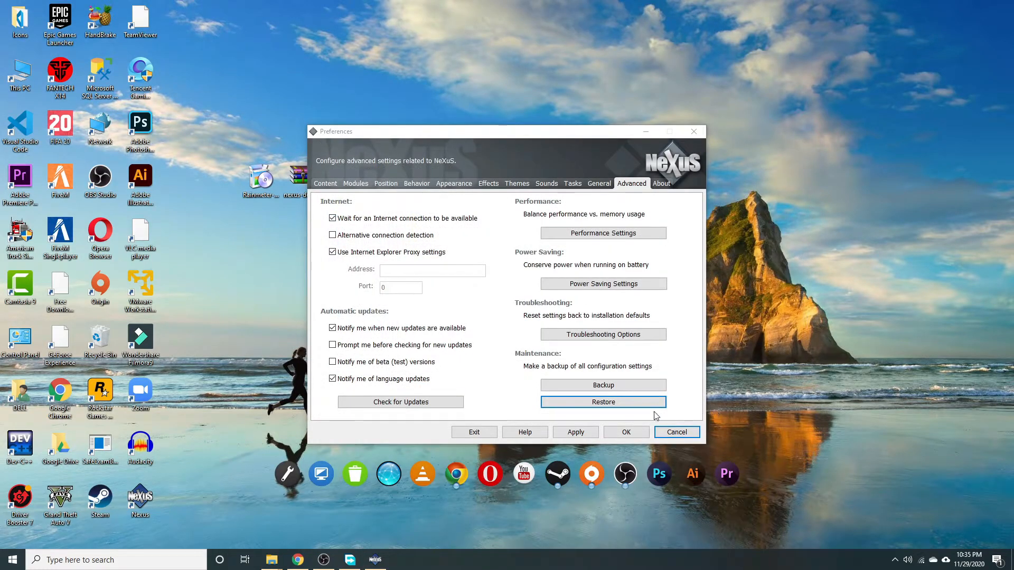
{"action": "left_click", "coordinate": [576, 431]}
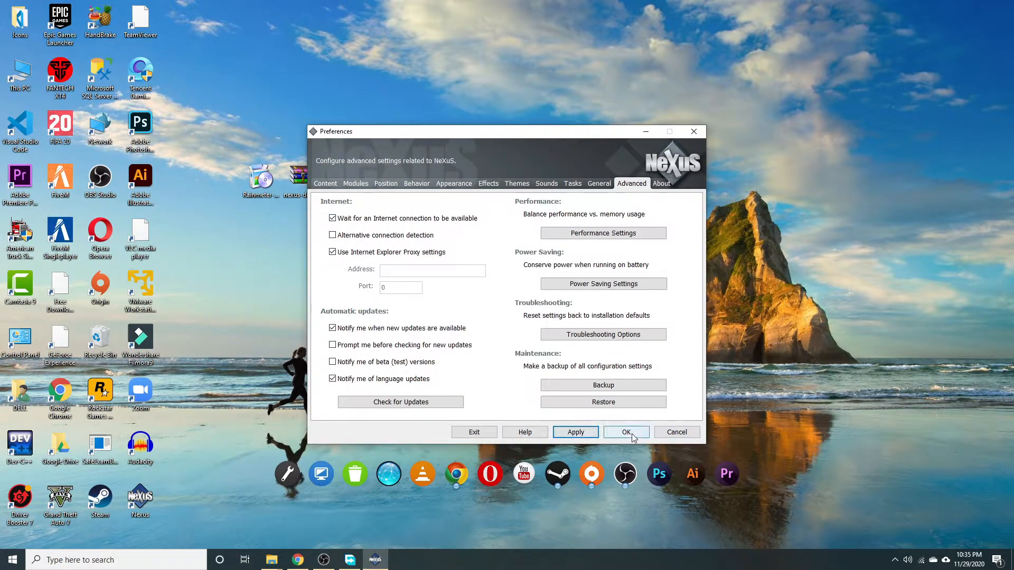
{"action": "left_click", "coordinate": [628, 431]}
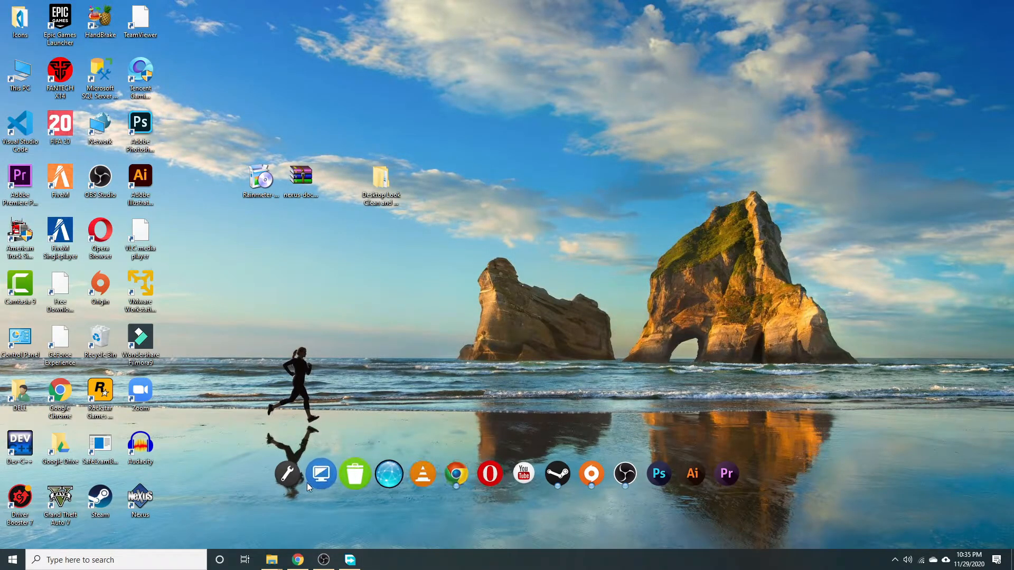
{"action": "left_click", "coordinate": [445, 349]}
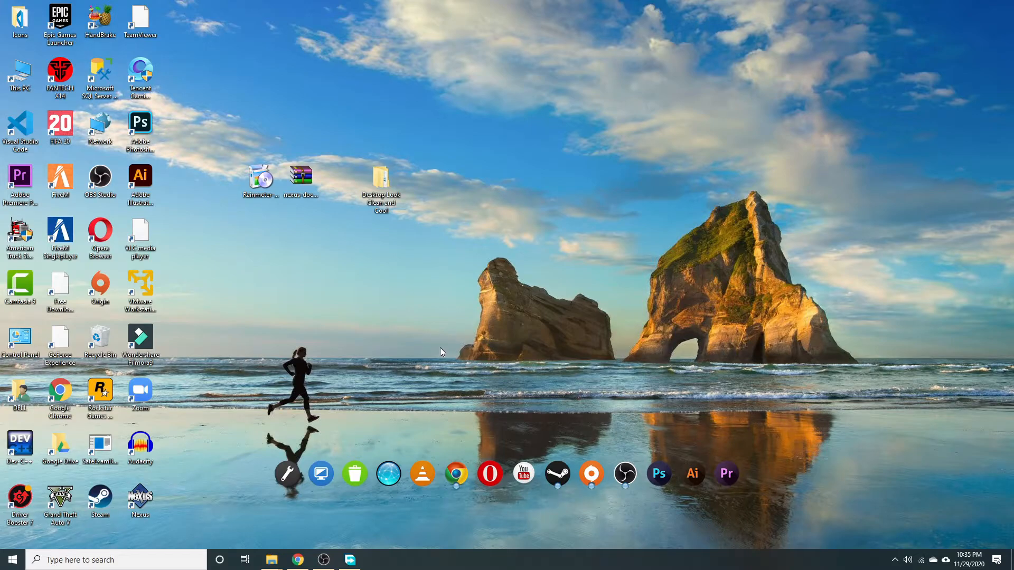
Set aesthetic-wallpaper from Desktop Look 1-TO as the desktop background and minimize Explorer.
{"action": "double_click", "coordinate": [385, 189]}
{"action": "double_click", "coordinate": [141, 116]}
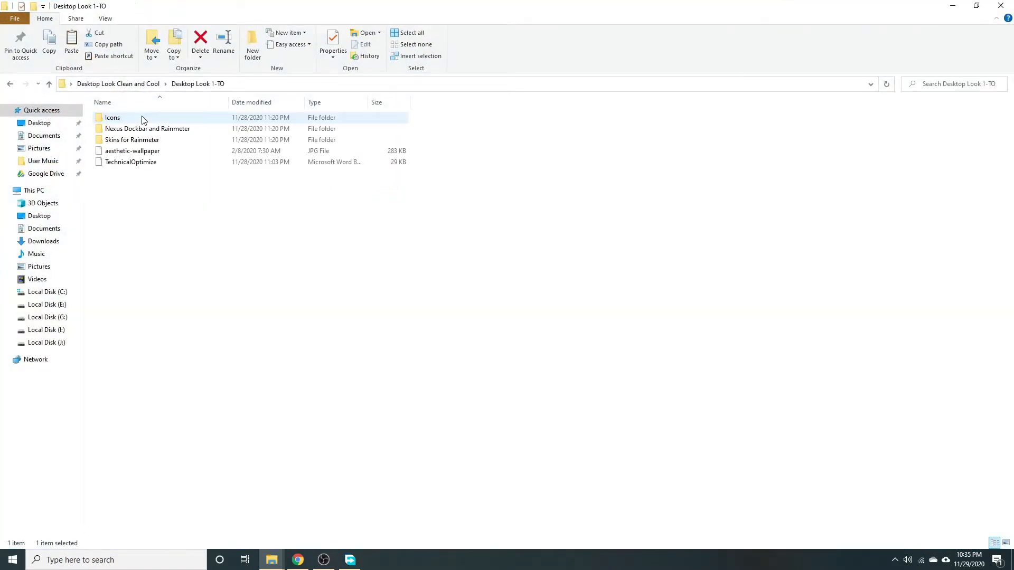
{"action": "left_click", "coordinate": [138, 153]}
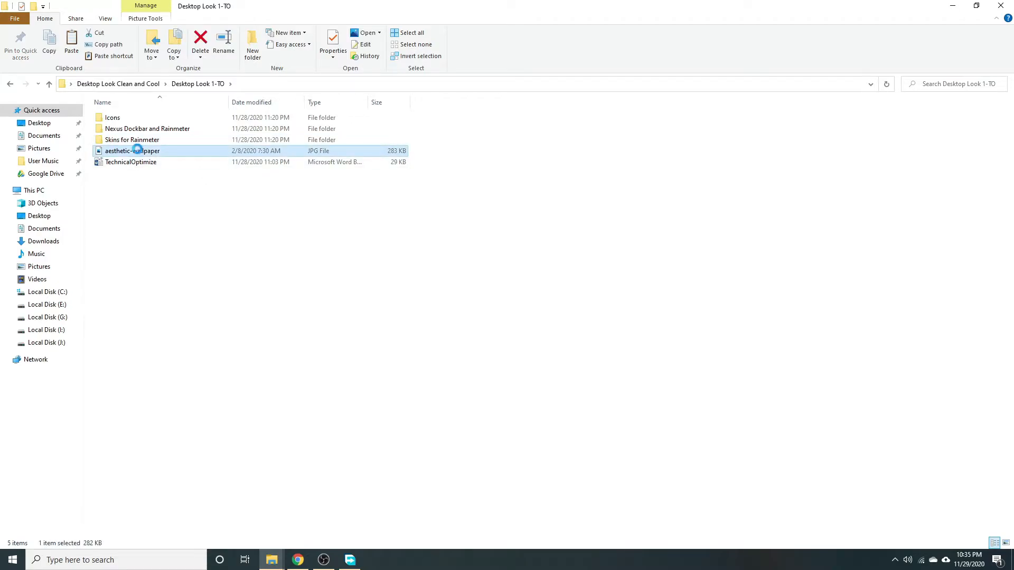
{"action": "right_click", "coordinate": [137, 151]}
{"action": "left_click", "coordinate": [200, 204]}
{"action": "left_click", "coordinate": [550, 239]}
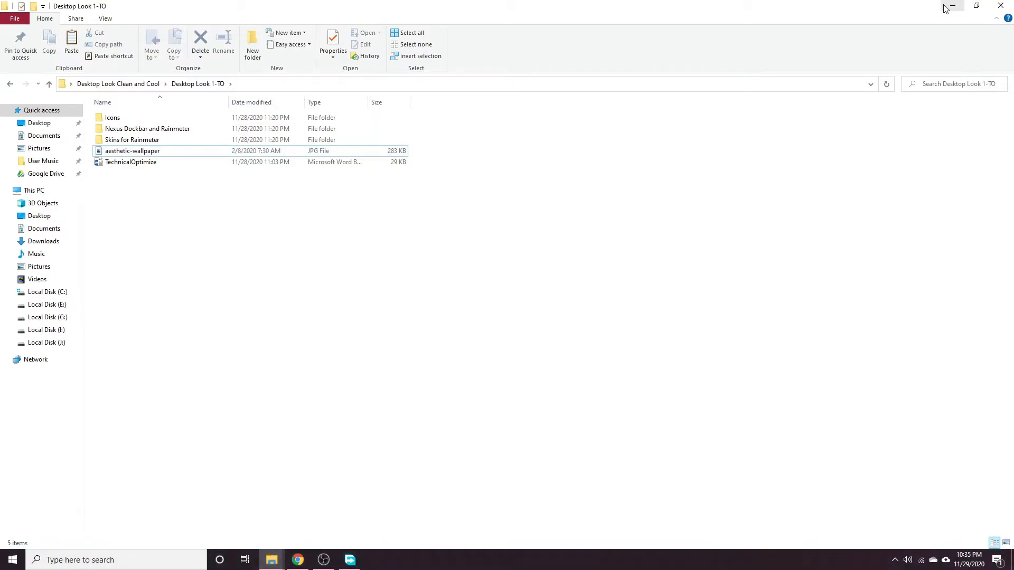
{"action": "left_click", "coordinate": [952, 7]}
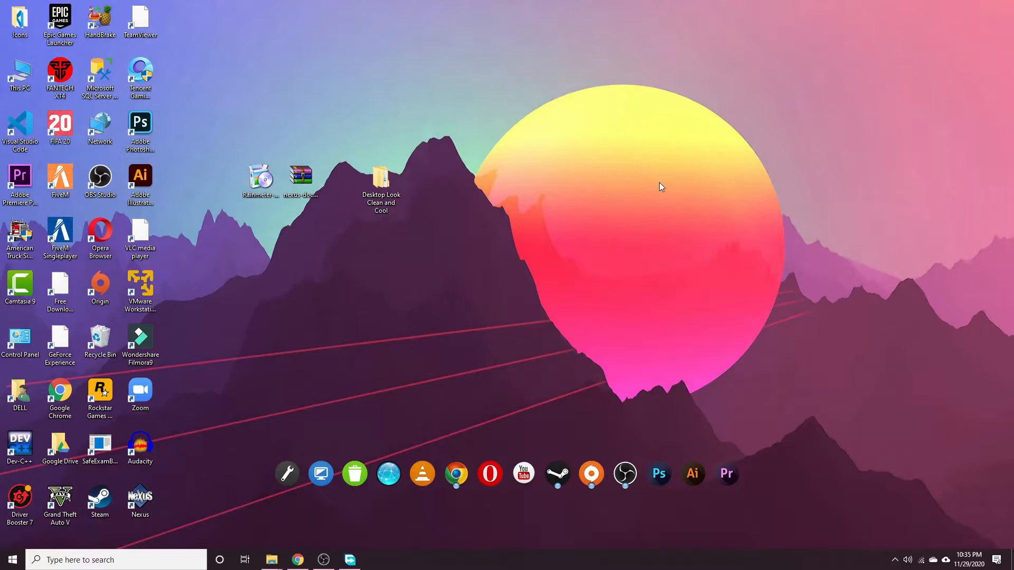
{"action": "left_click", "coordinate": [895, 560]}
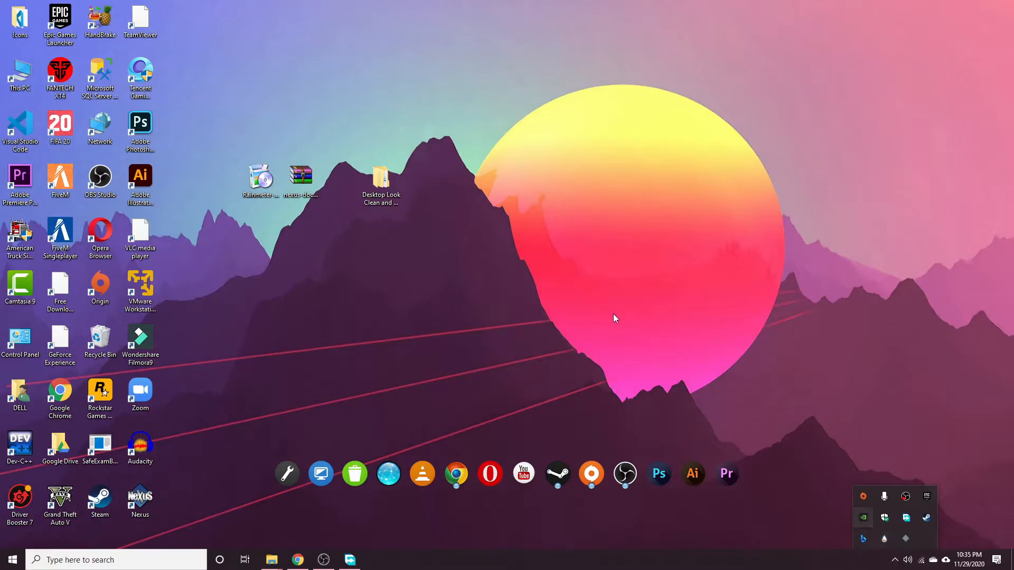
Copy all five skin folders from Desktop Look 1-TO > Skins for Rainmeter.
{"action": "left_click", "coordinate": [375, 190]}
{"action": "double_click", "coordinate": [375, 191]}
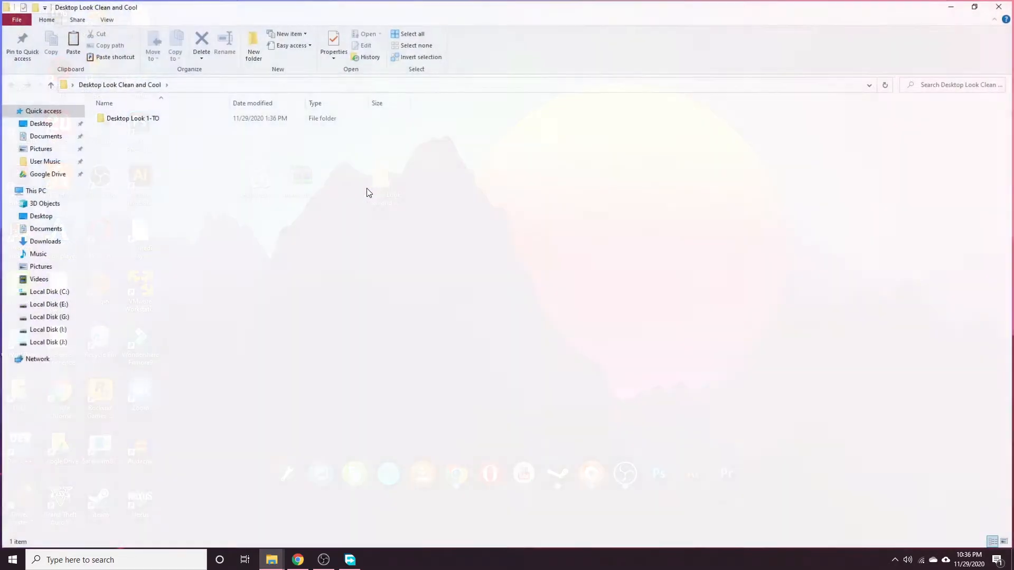
{"action": "double_click", "coordinate": [121, 119]}
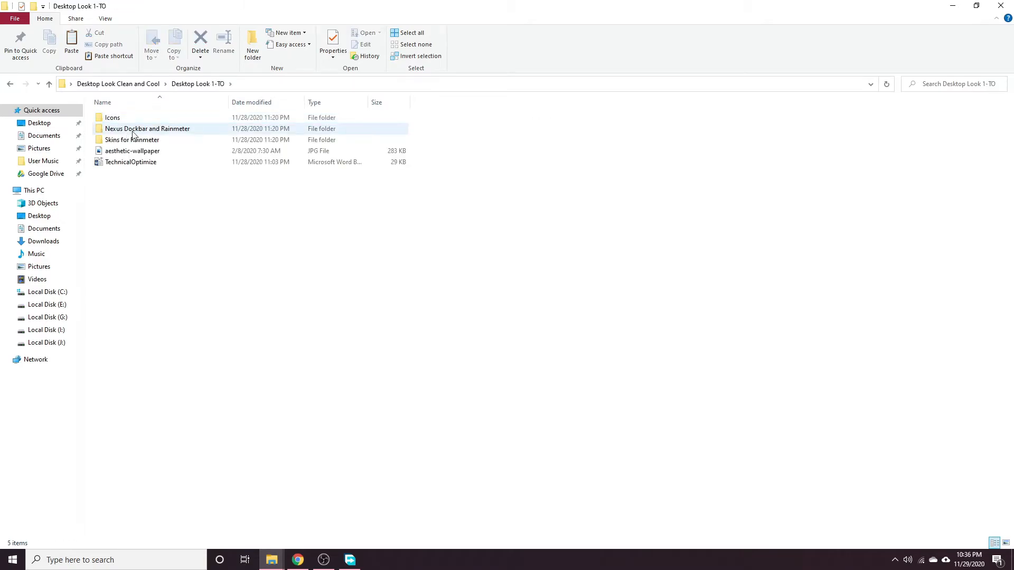
{"action": "double_click", "coordinate": [135, 140]}
{"action": "left_click_drag", "start_coordinate": [147, 216], "coordinate": [126, 120]}
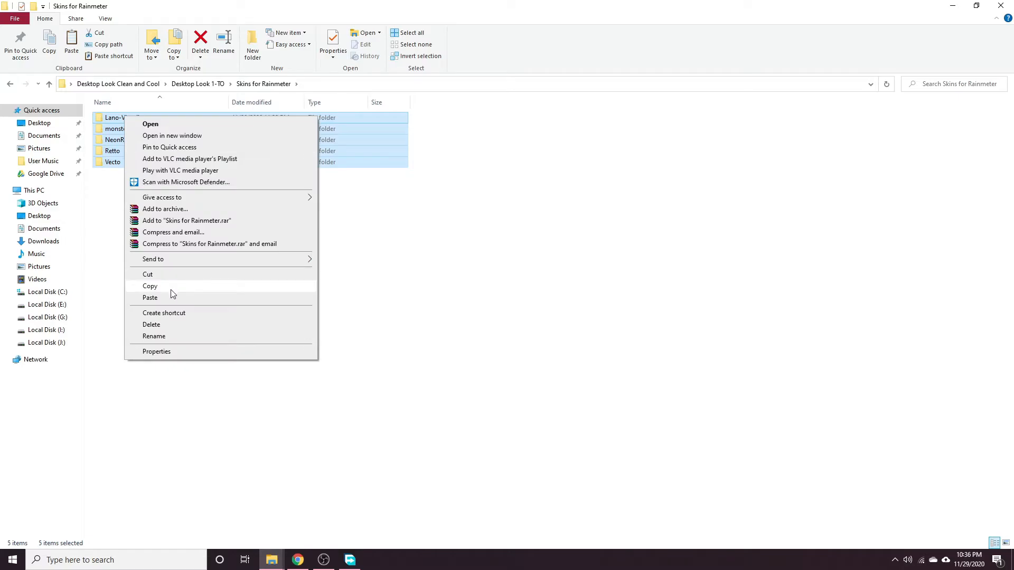
{"action": "left_click", "coordinate": [170, 287]}
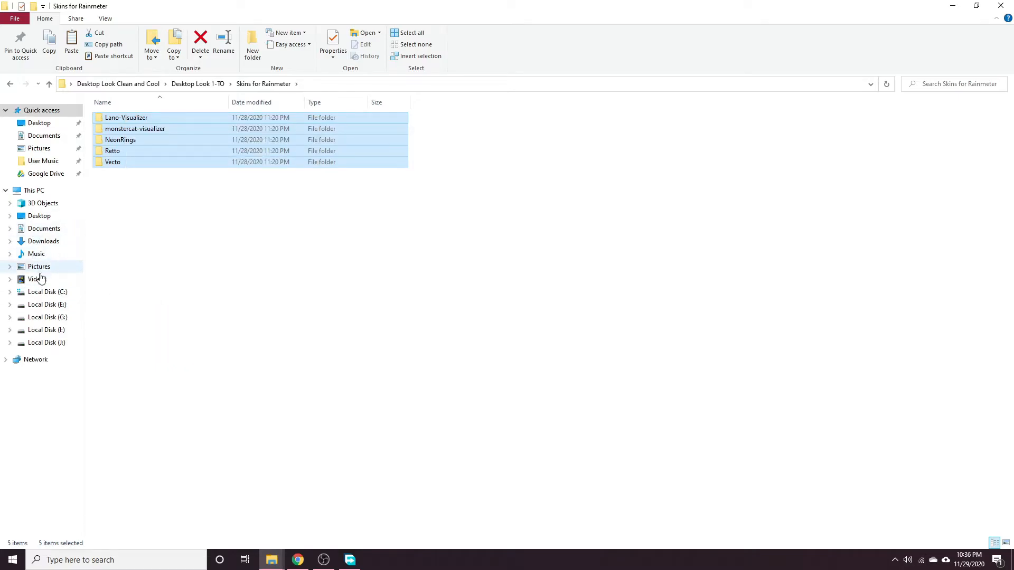
Paste the skins into Documents\Rainmeter\Skins and close the Explorer window.
{"action": "left_click", "coordinate": [47, 233]}
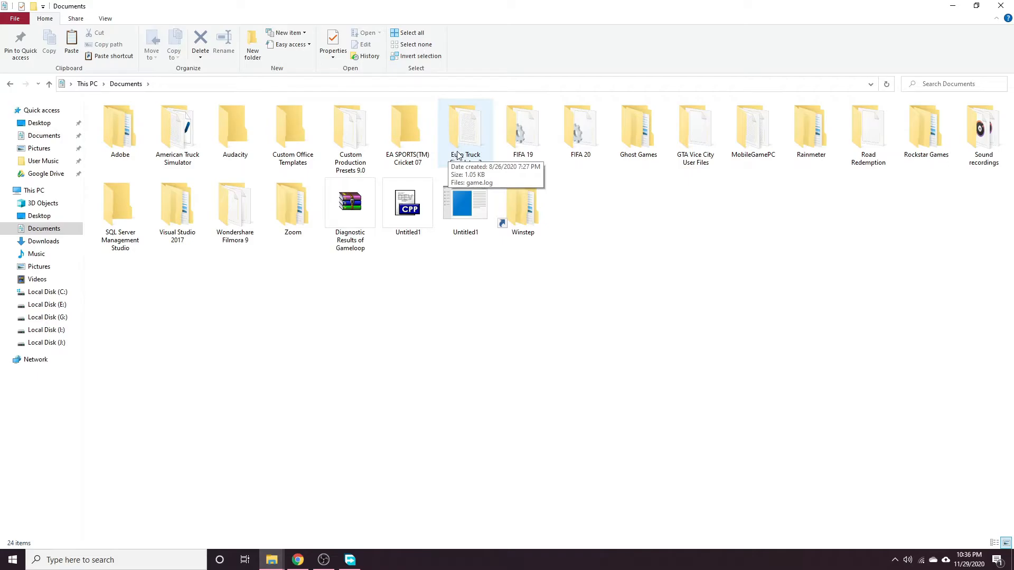
{"action": "double_click", "coordinate": [820, 157]}
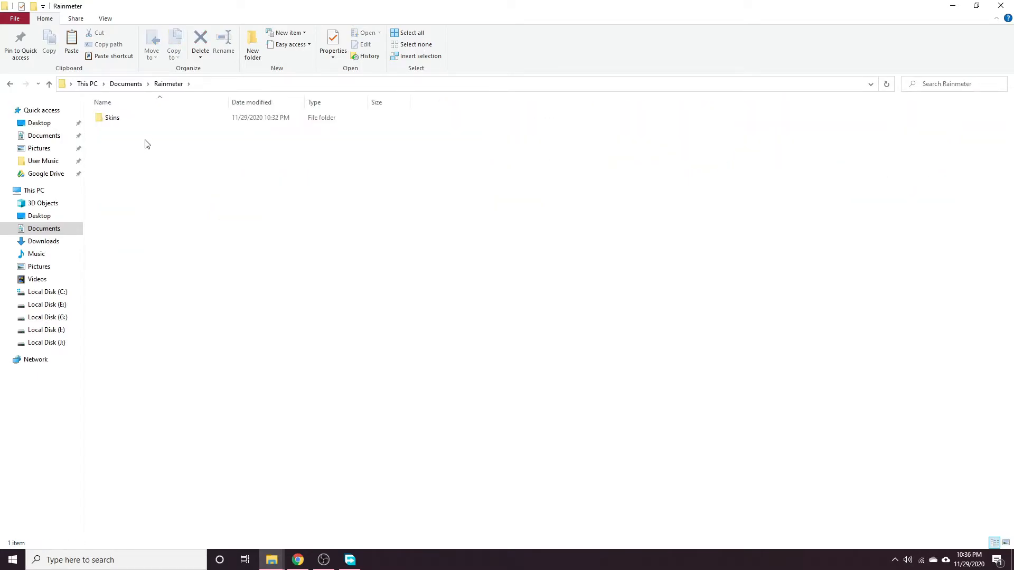
{"action": "double_click", "coordinate": [129, 119]}
{"action": "right_click", "coordinate": [162, 193]}
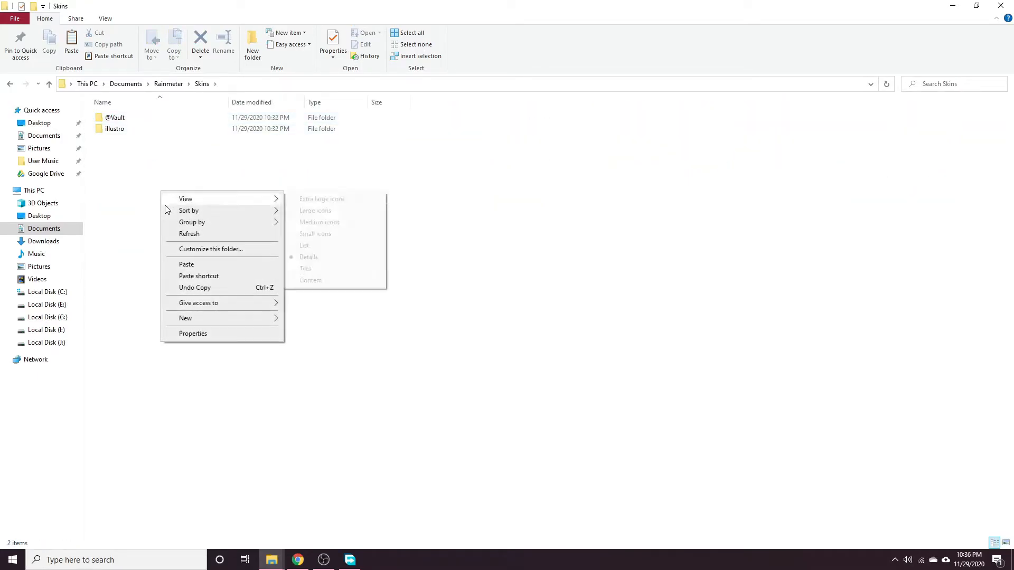
{"action": "left_click", "coordinate": [196, 264]}
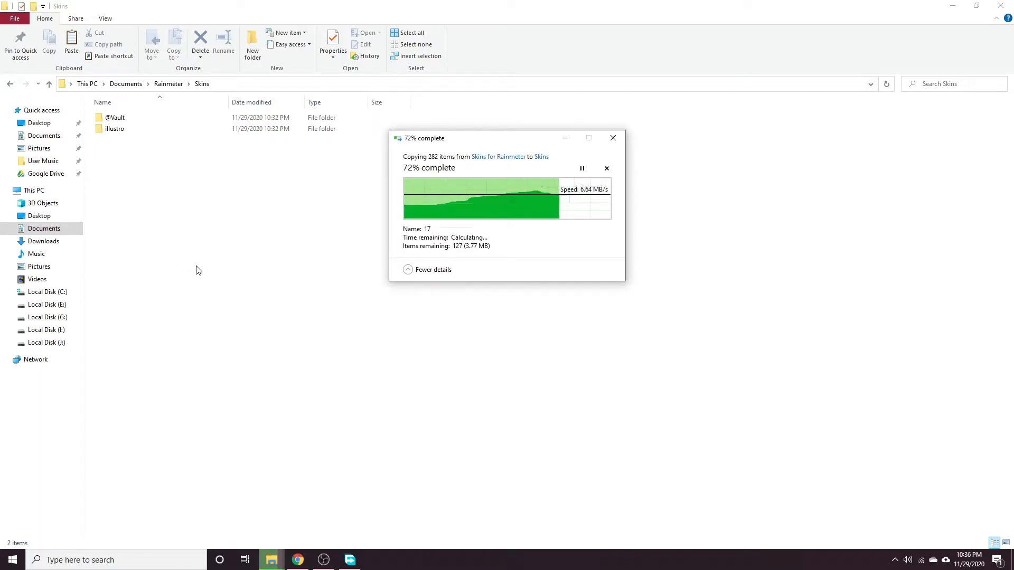
{"action": "left_click", "coordinate": [201, 280]}
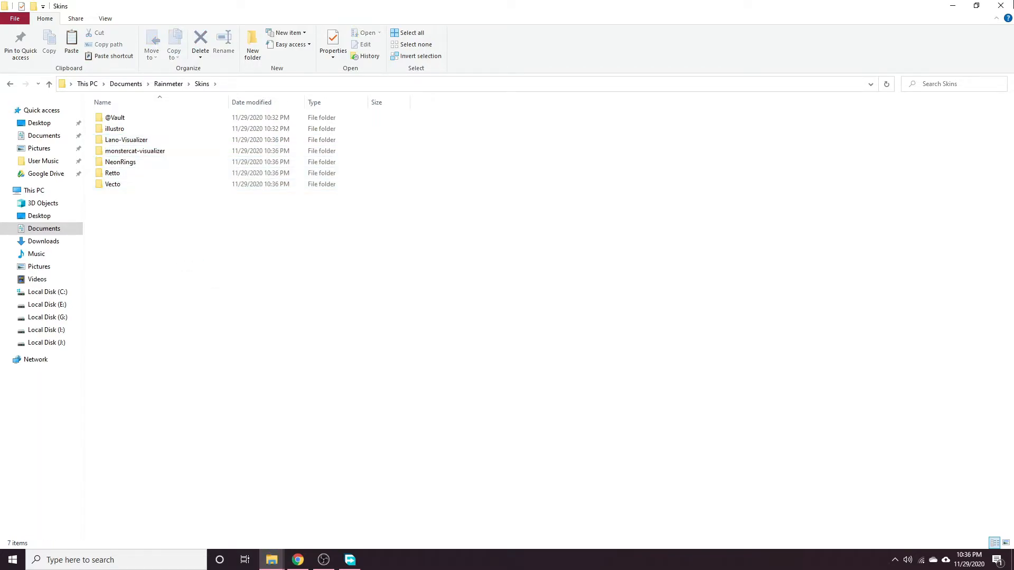
{"action": "left_click", "coordinate": [1001, 5]}
{"action": "left_click", "coordinate": [895, 560]}
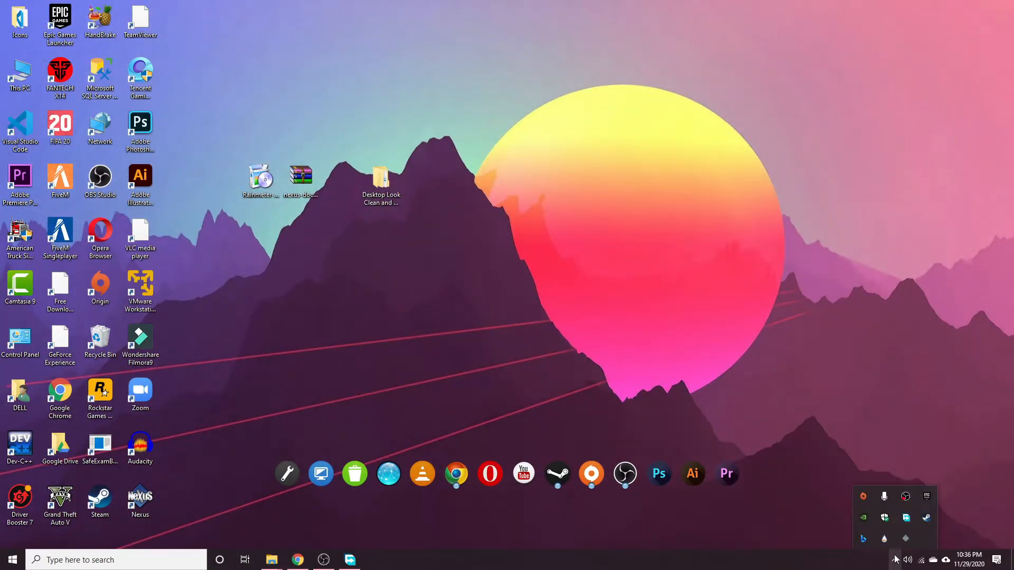
Refresh Rainmeter's skins, load monstercat-visualizer's visualizer.ini, and drag its bar just above the dock.
{"action": "left_click", "coordinate": [884, 539]}
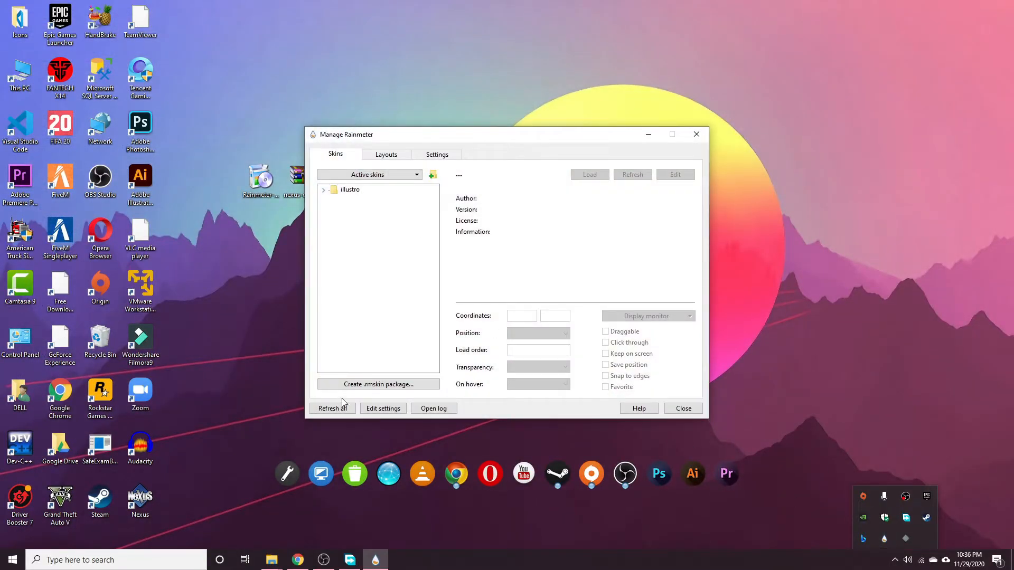
{"action": "left_click", "coordinate": [343, 410]}
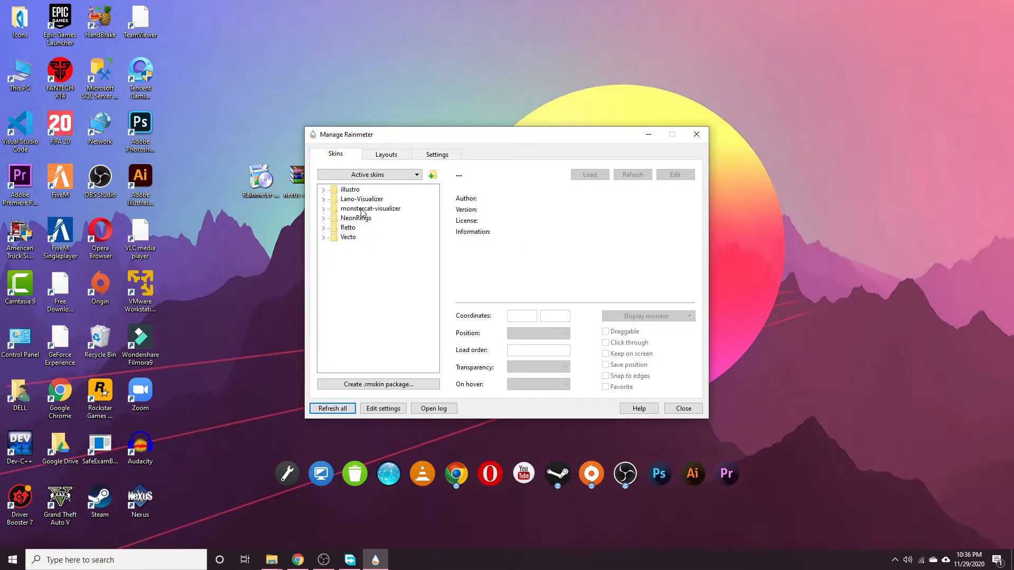
{"action": "double_click", "coordinate": [363, 209]}
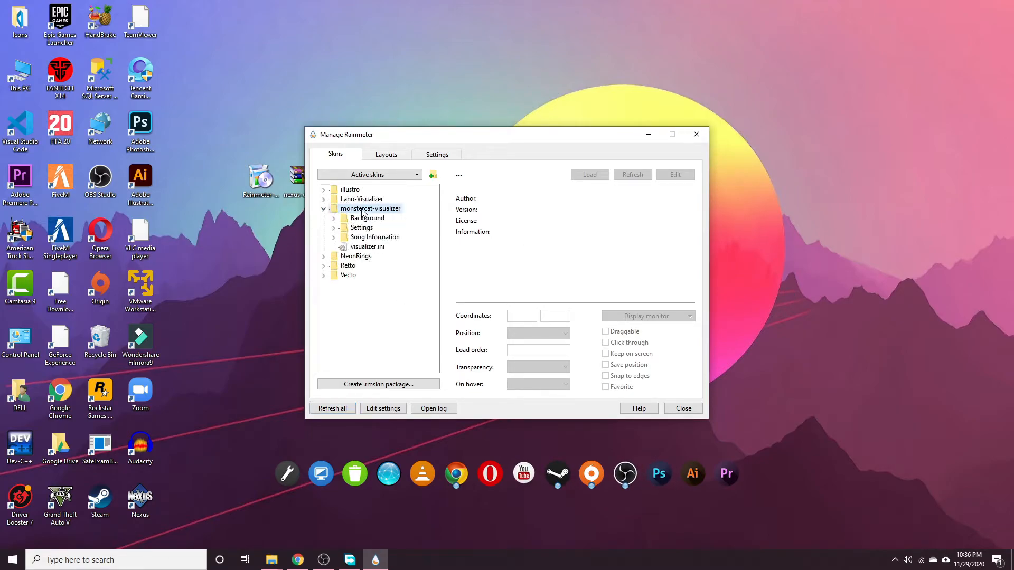
{"action": "double_click", "coordinate": [370, 247]}
{"action": "left_click_drag", "start_coordinate": [488, 140], "coordinate": [698, 44]}
{"action": "left_click_drag", "start_coordinate": [360, 192], "coordinate": [632, 449]}
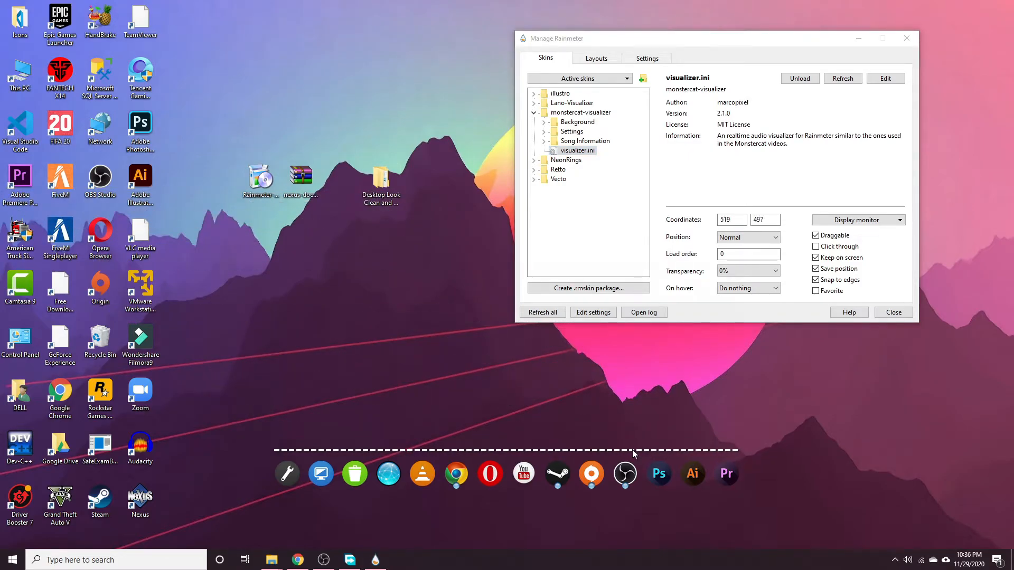
Load NeonRings WeatherVertical.ini at the right screen edge, then load WeatherComCodes.ini.
{"action": "left_click", "coordinate": [535, 160]}
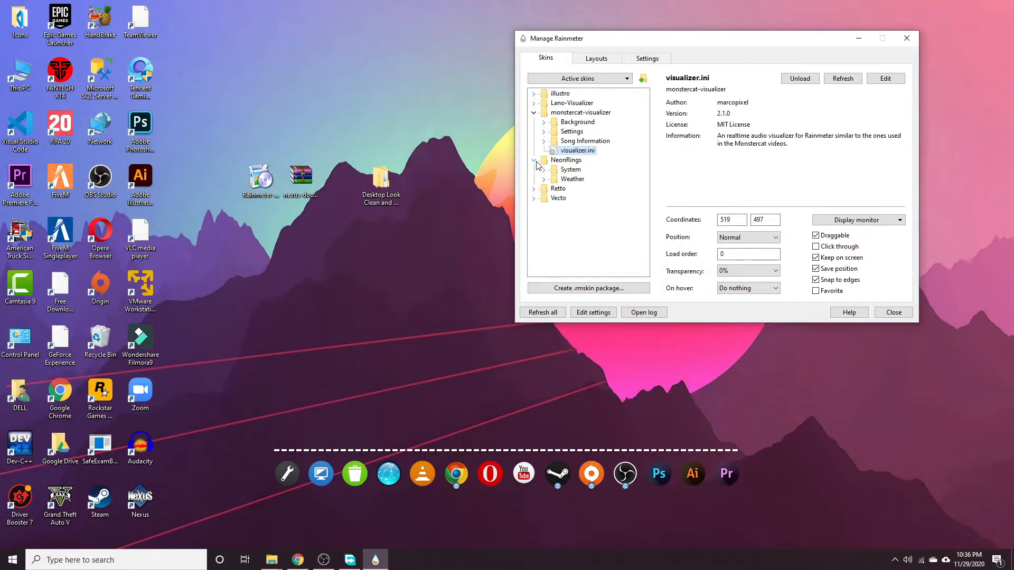
{"action": "double_click", "coordinate": [571, 179]}
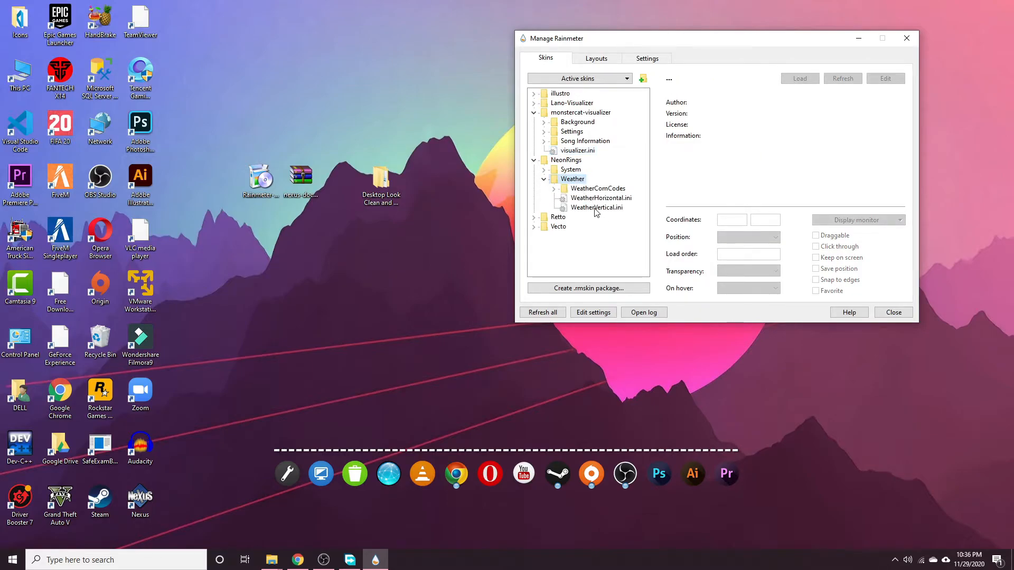
{"action": "double_click", "coordinate": [596, 208]}
{"action": "left_click_drag", "start_coordinate": [733, 42], "coordinate": [444, 47]}
{"action": "left_click_drag", "start_coordinate": [114, 110], "coordinate": [964, 125]}
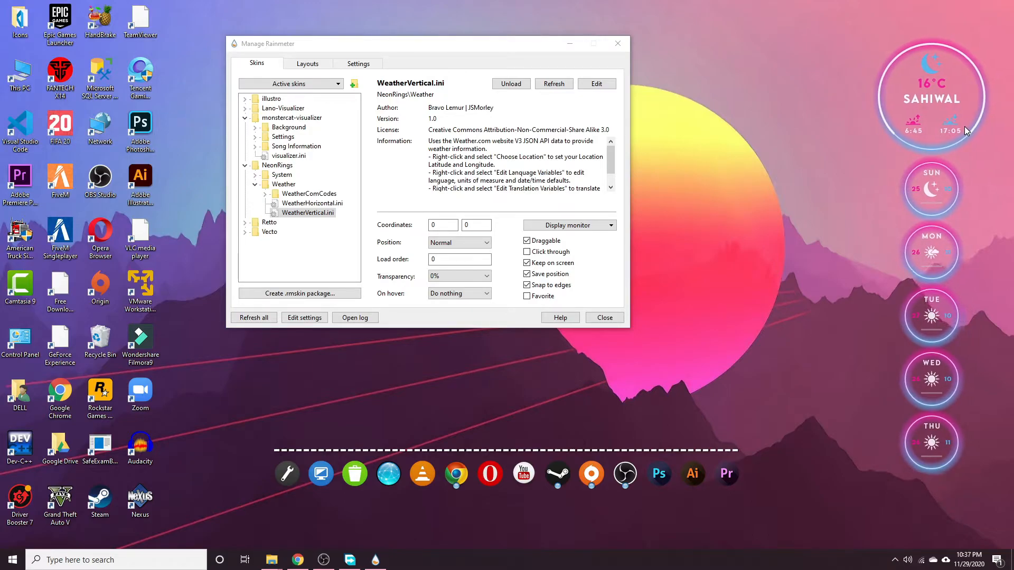
{"action": "double_click", "coordinate": [311, 198]}
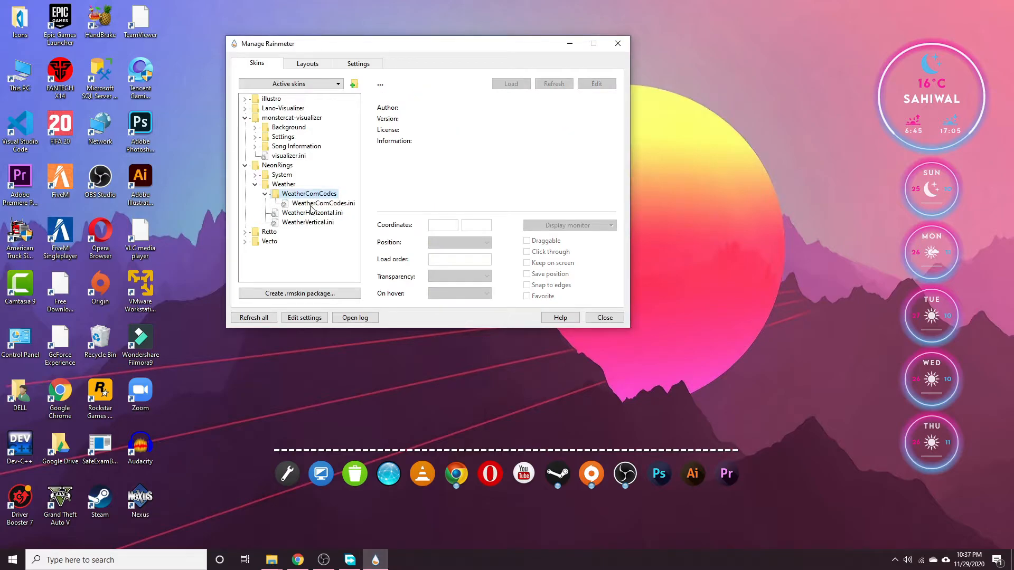
{"action": "double_click", "coordinate": [312, 204]}
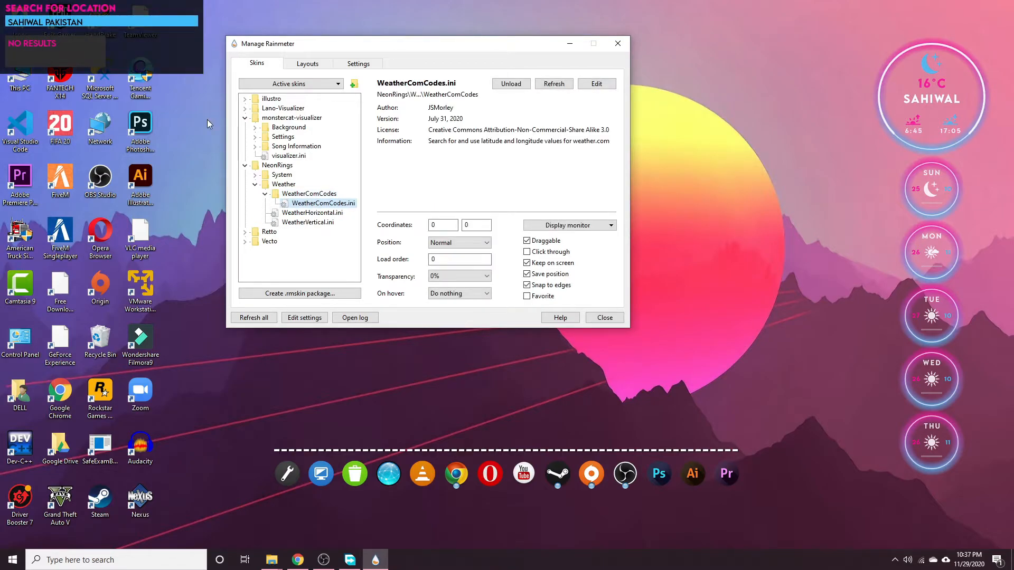
Enter 'la' in the location search, run it, and choose the first LAHORE result.
{"action": "left_click", "coordinate": [88, 27]}
{"action": "left_click", "coordinate": [89, 22]}
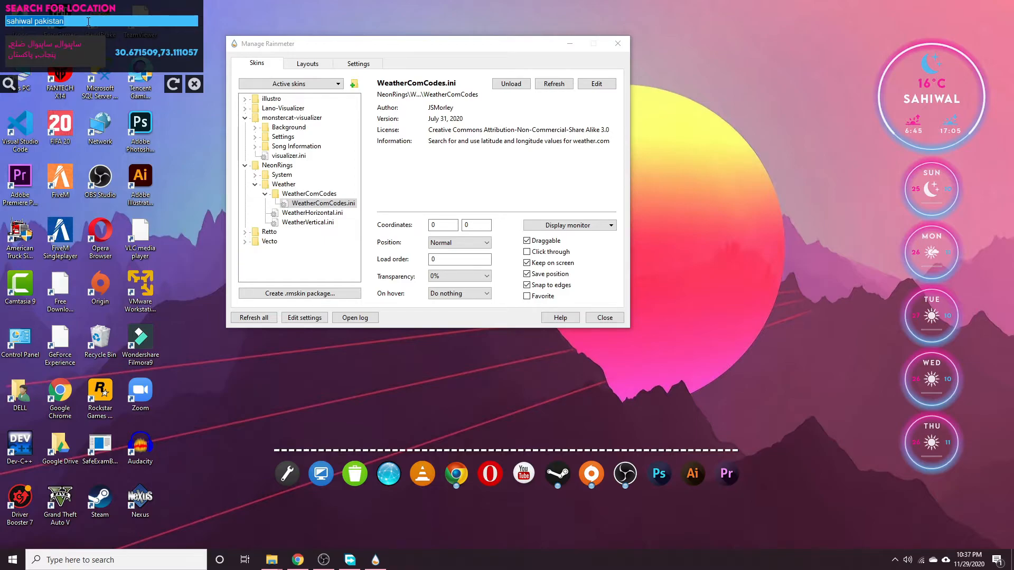
{"action": "type", "text": "lahore"}
{"action": "key", "text": "Return"}
{"action": "left_click", "coordinate": [8, 84]}
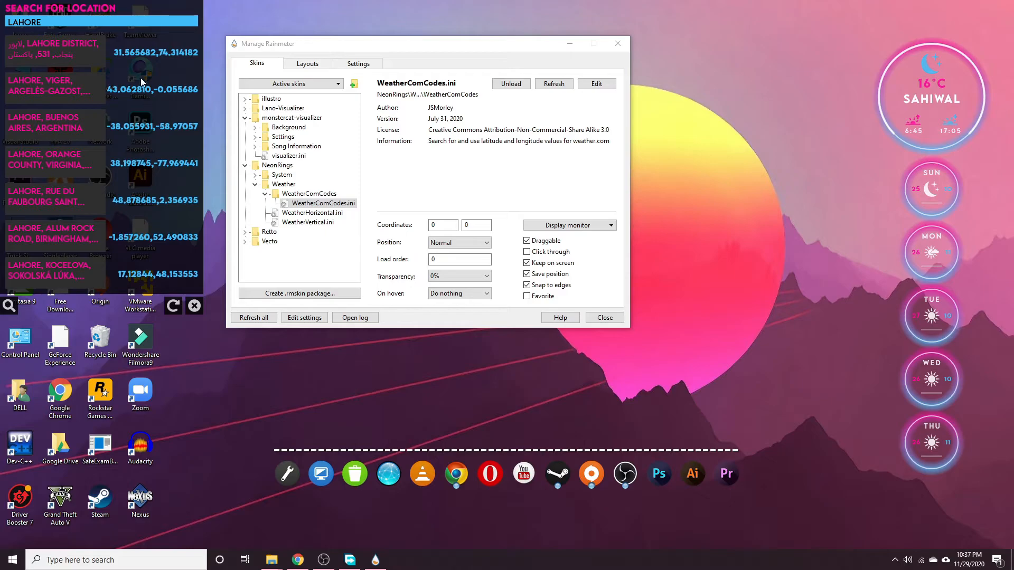
{"action": "left_click", "coordinate": [149, 55]}
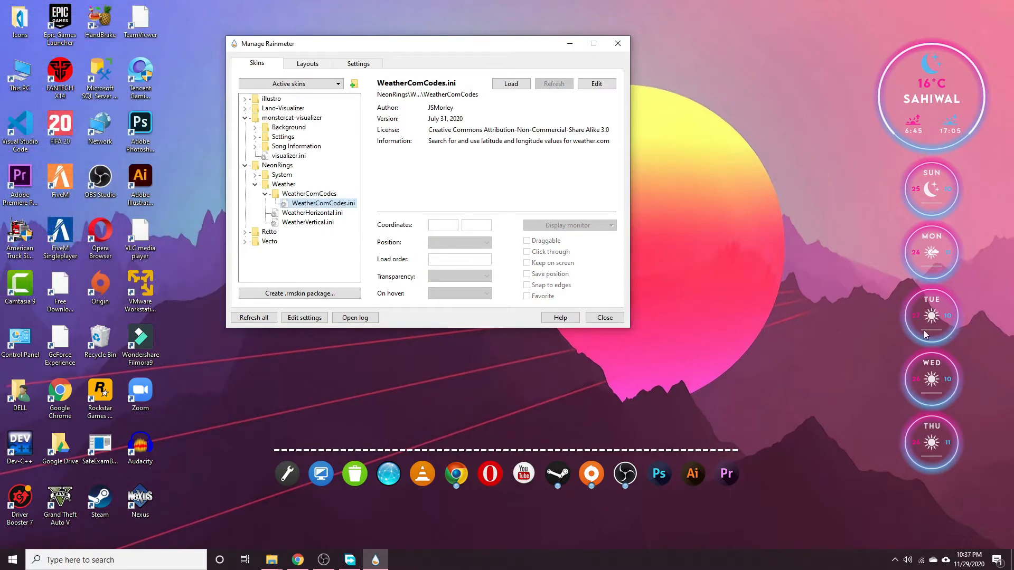
Refresh the NeonRings weather skin to show Anarkli at 14°C, nudge it slightly, and close the manager.
{"action": "right_click", "coordinate": [933, 101]}
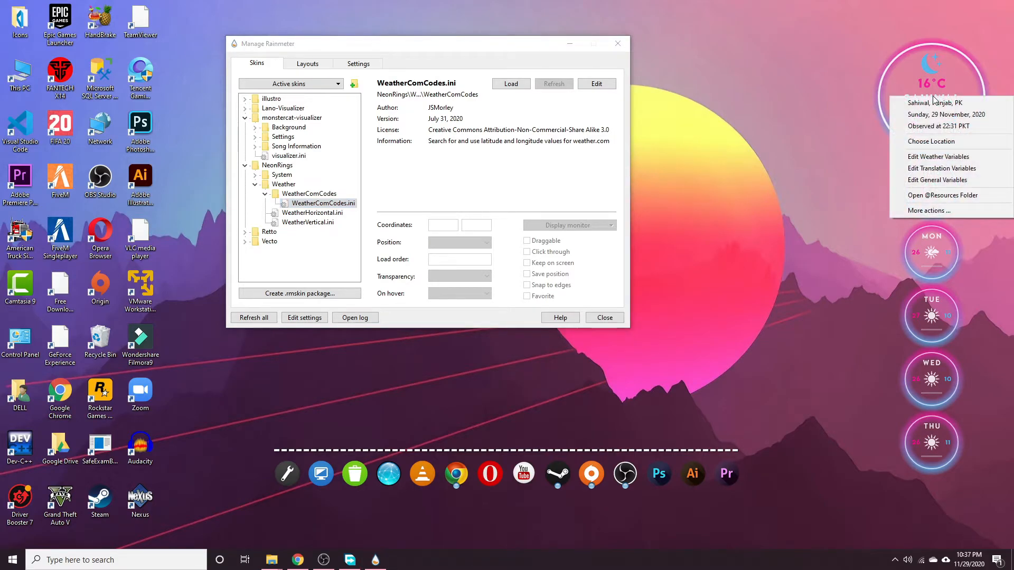
{"action": "right_click", "coordinate": [933, 213]}
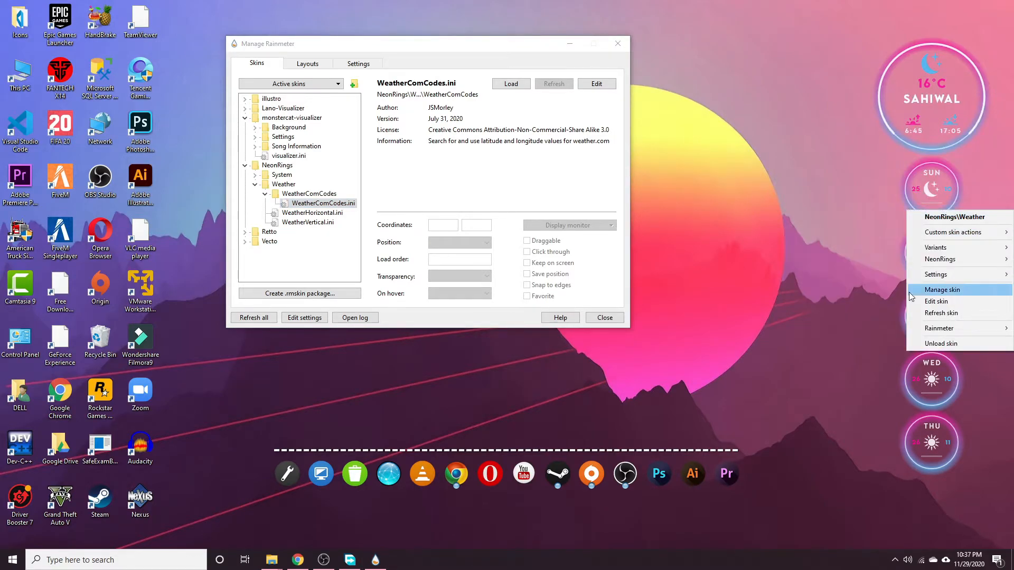
{"action": "left_click", "coordinate": [940, 314]}
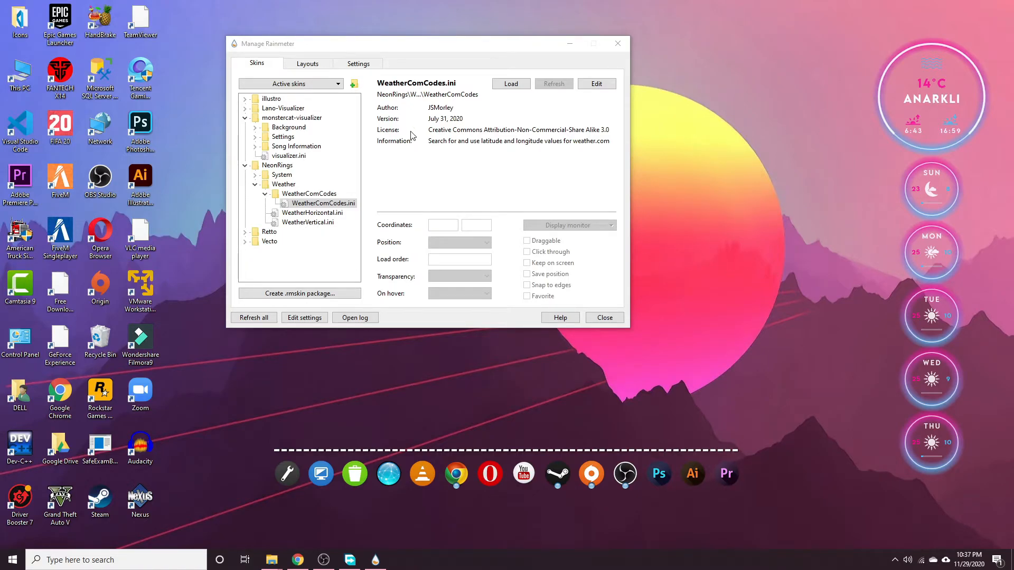
{"action": "mouse_move", "coordinate": [938, 107]}
{"action": "left_mouse_down"}
{"action": "mouse_move", "coordinate": [950, 108]}
{"action": "mouse_move", "coordinate": [934, 110]}
{"action": "mouse_move", "coordinate": [932, 122]}
{"action": "left_mouse_up"}
{"action": "left_click", "coordinate": [615, 44]}
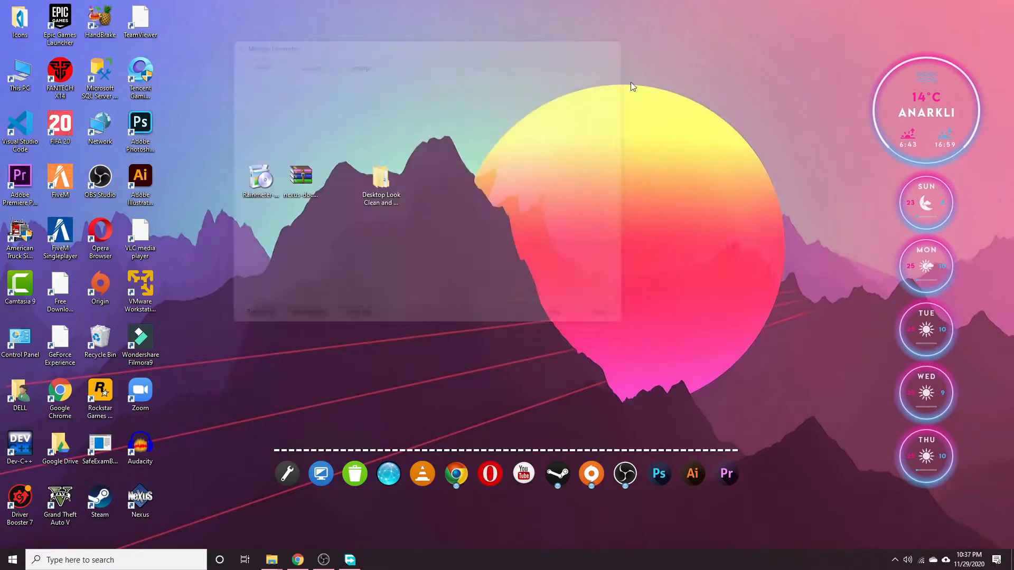
{"action": "left_click", "coordinate": [895, 560]}
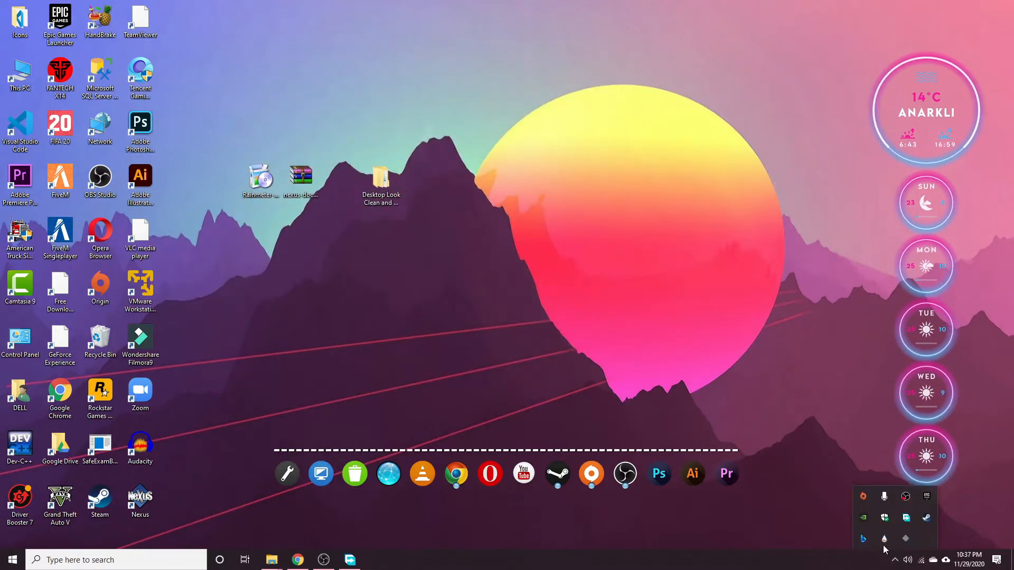
{"action": "left_click", "coordinate": [884, 539]}
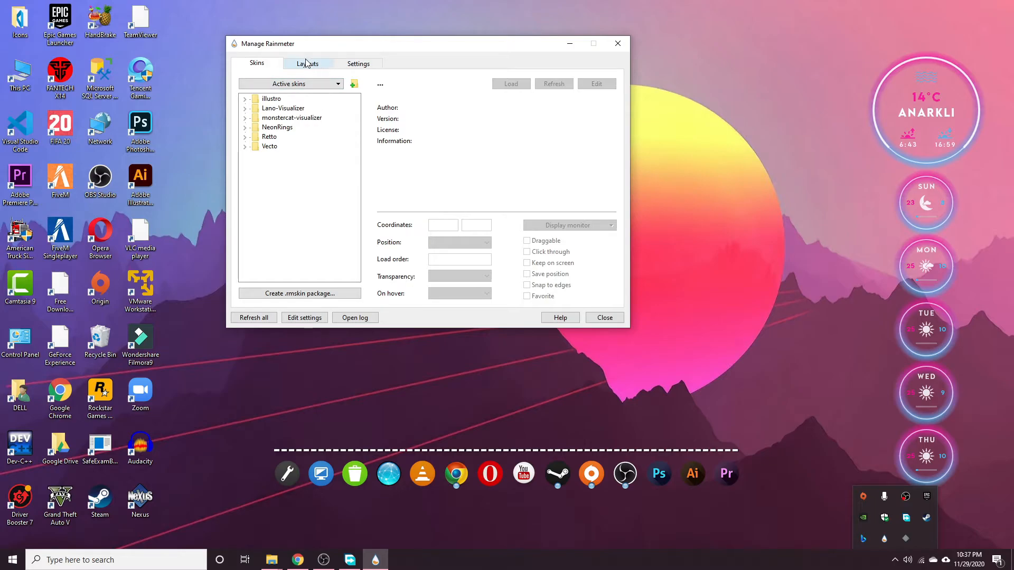
{"action": "left_click", "coordinate": [359, 64]}
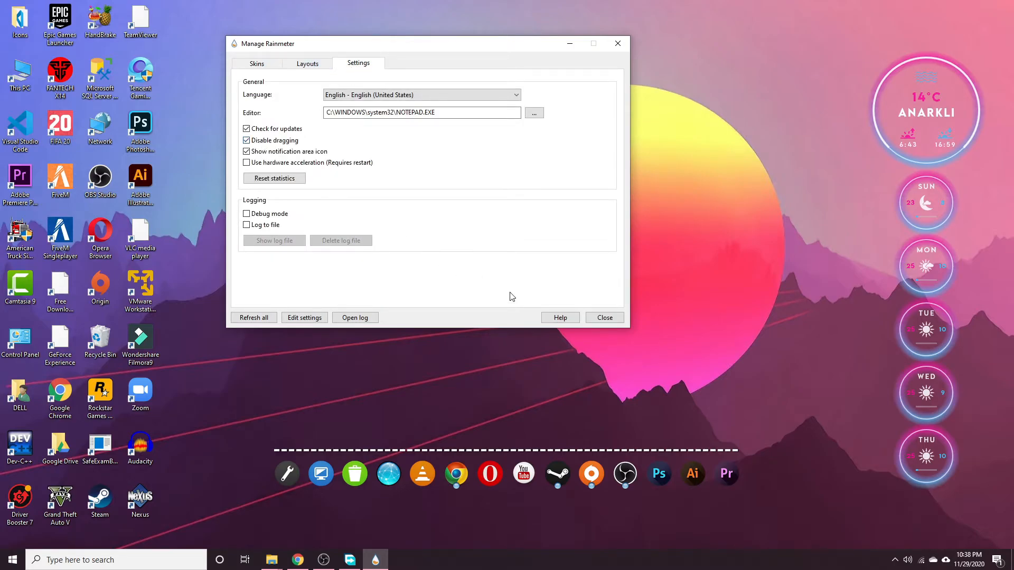
{"action": "left_click", "coordinate": [597, 318]}
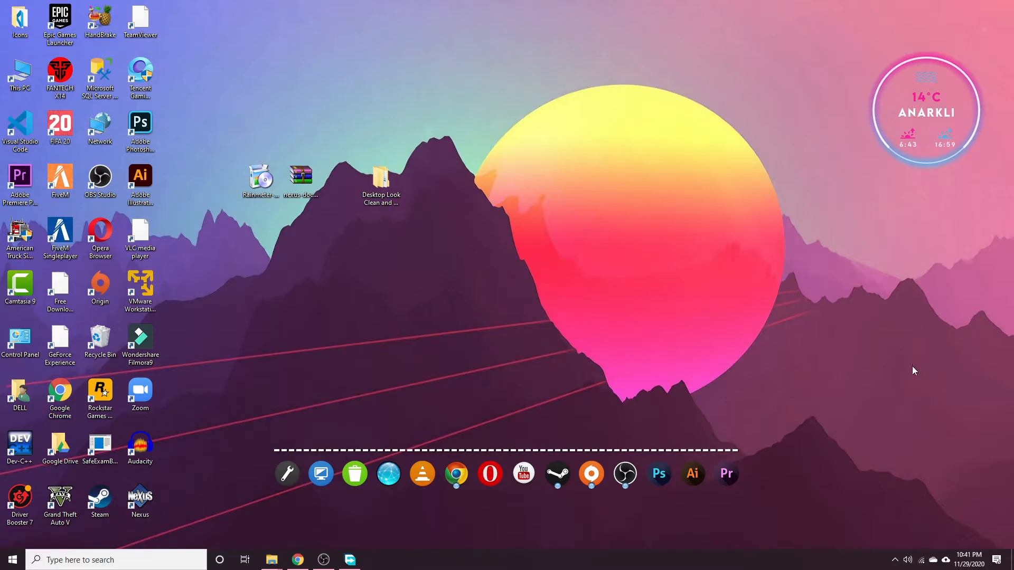
Toggle the weather rings' Sun–Thu day-forecast circles off and back on.
{"action": "left_click", "coordinate": [924, 121]}
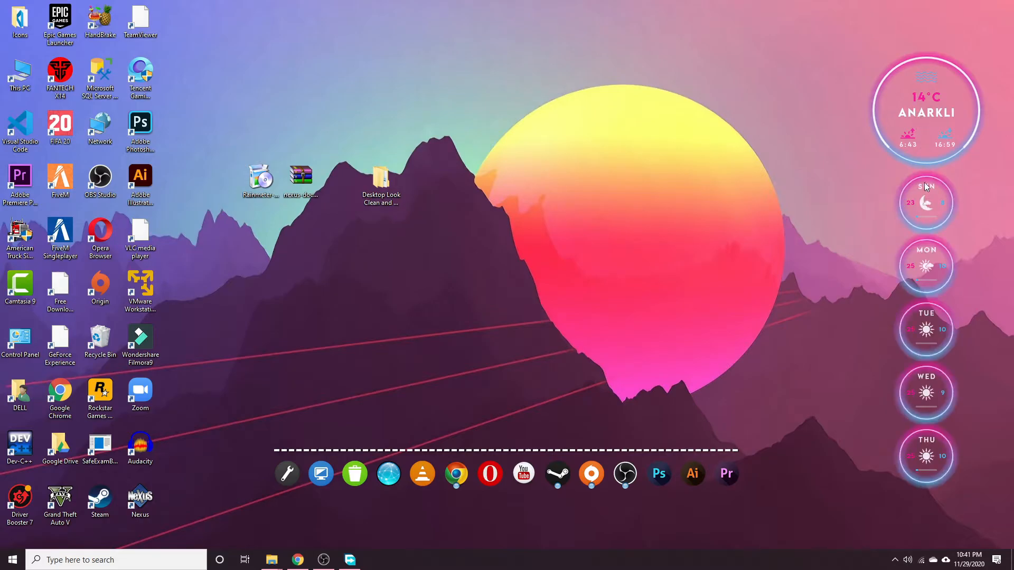
{"action": "left_click", "coordinate": [921, 115]}
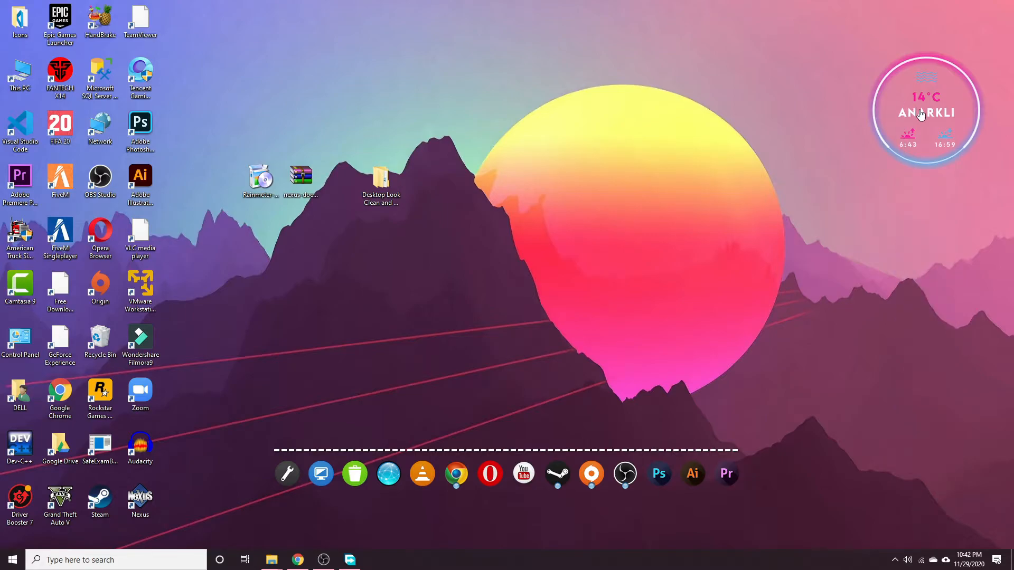
{"action": "left_click", "coordinate": [921, 114]}
{"action": "left_click", "coordinate": [852, 177]}
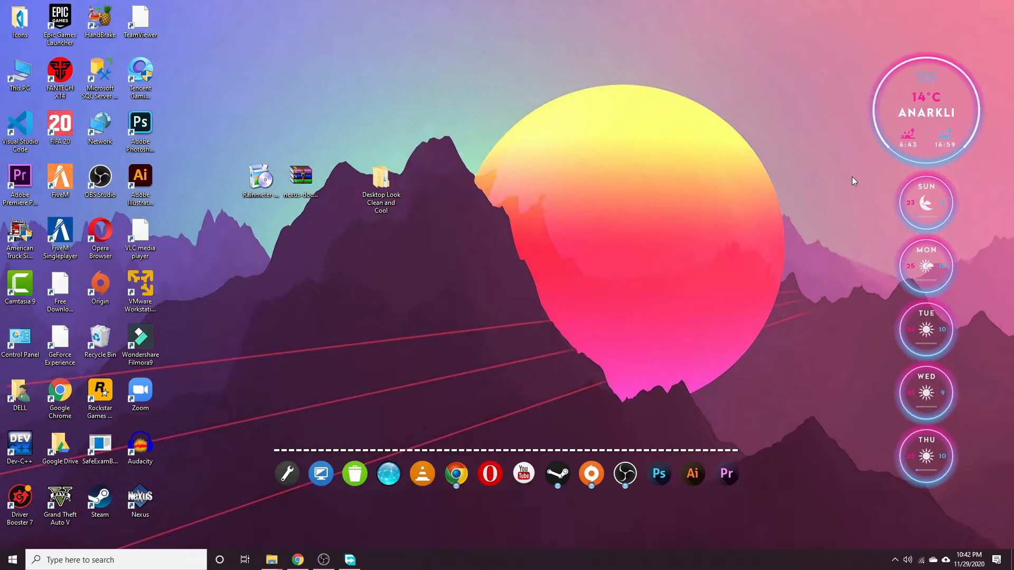
{"action": "left_click", "coordinate": [938, 110]}
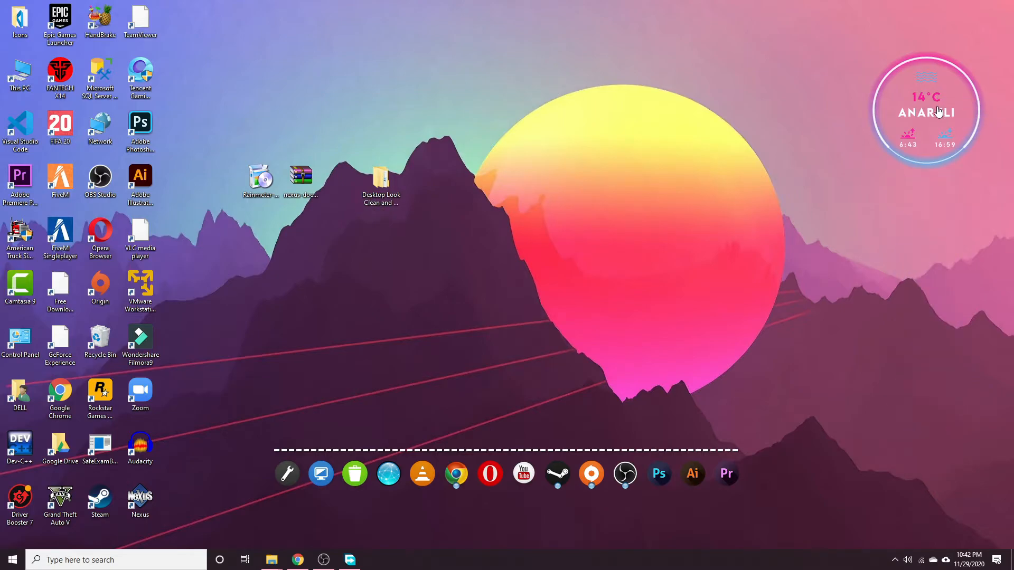
{"action": "left_click", "coordinate": [938, 110]}
{"action": "left_click", "coordinate": [854, 182]}
{"action": "left_click", "coordinate": [931, 126]}
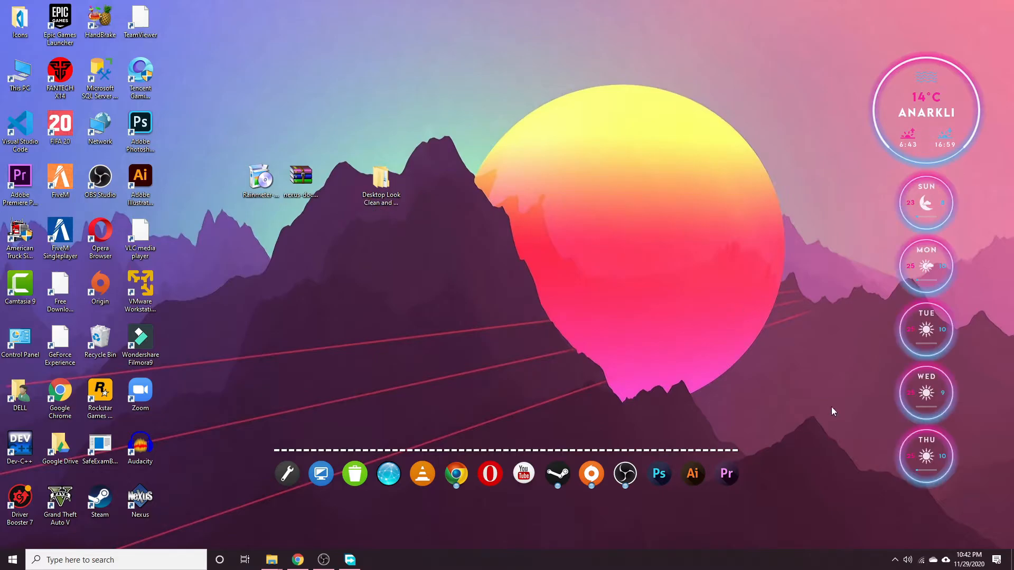
Reload the weather widget from its Rainmeter menu.
{"action": "left_click", "coordinate": [895, 560]}
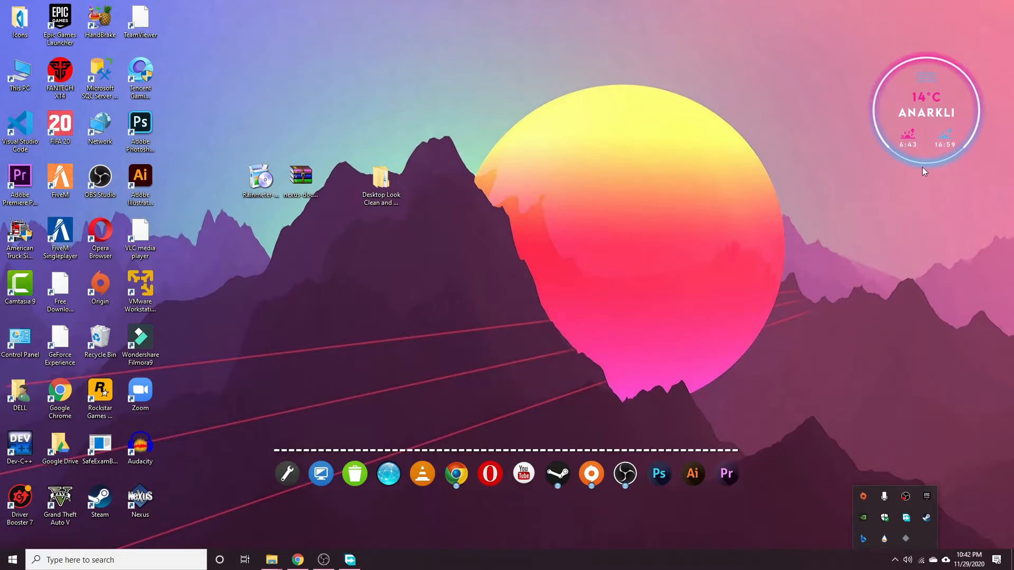
{"action": "right_click", "coordinate": [927, 126]}
{"action": "left_click", "coordinate": [932, 239]}
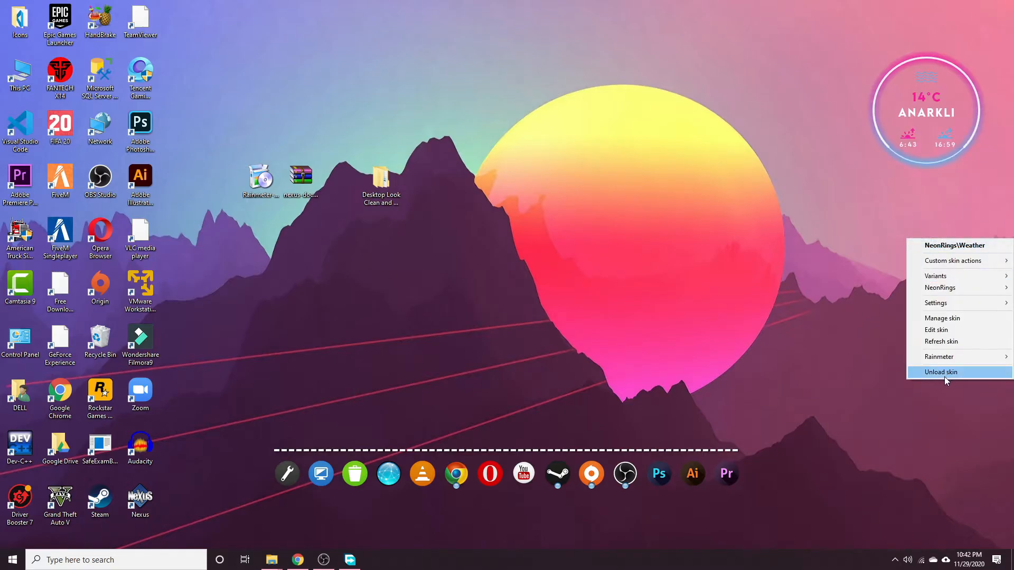
{"action": "left_click", "coordinate": [941, 341]}
{"action": "left_click", "coordinate": [846, 205]}
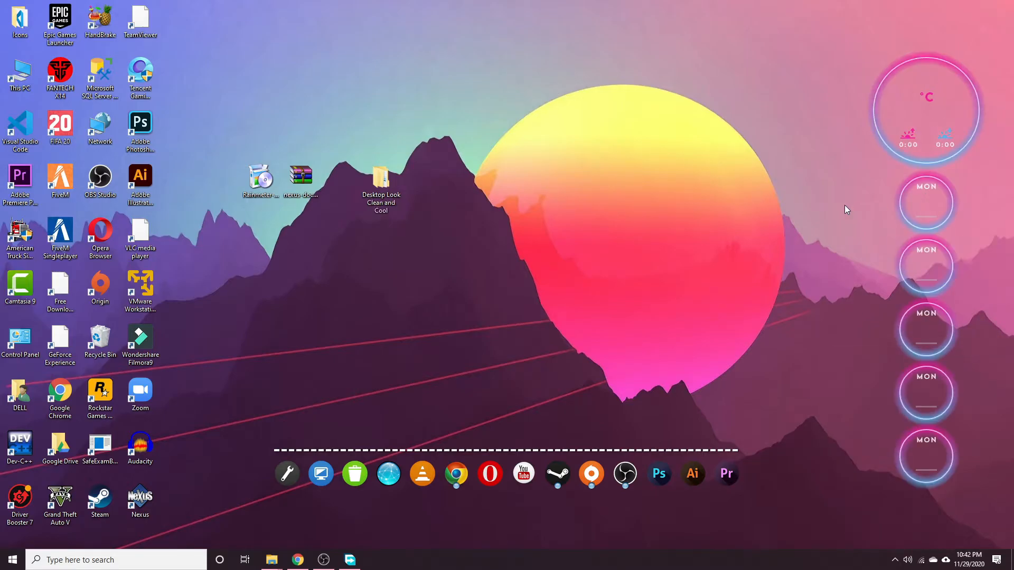
Open Manage Rainmeter from the Rainmeter droplet among the hidden tray icons.
{"action": "right_click", "coordinate": [891, 110]}
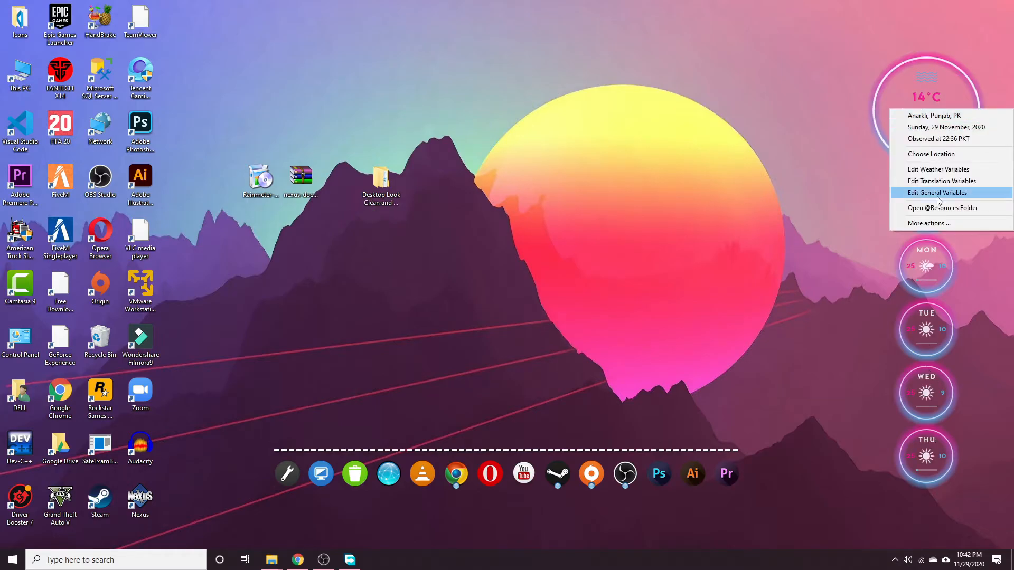
{"action": "left_click", "coordinate": [941, 225]}
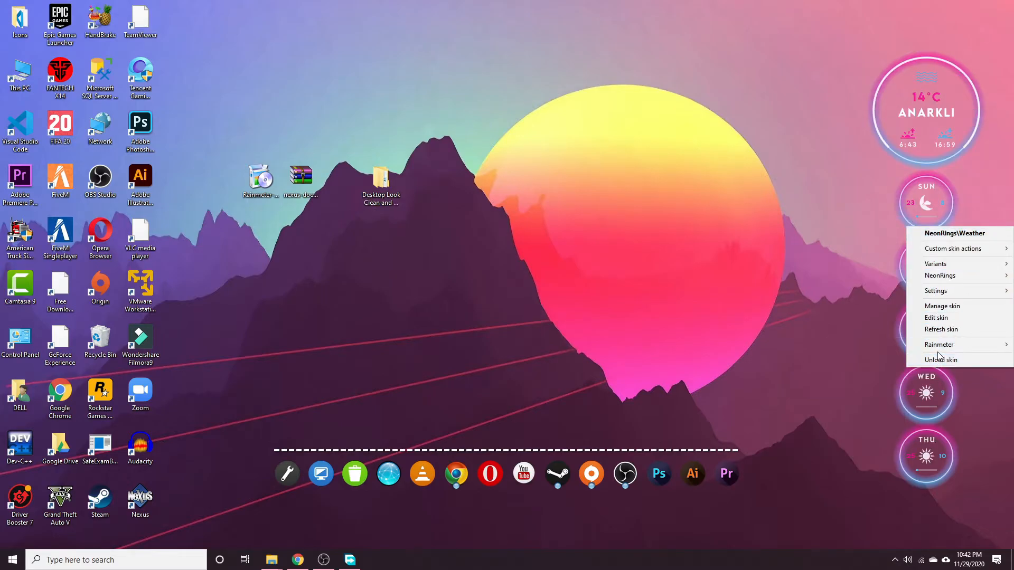
{"action": "left_click", "coordinate": [860, 413]}
{"action": "left_click", "coordinate": [894, 560]}
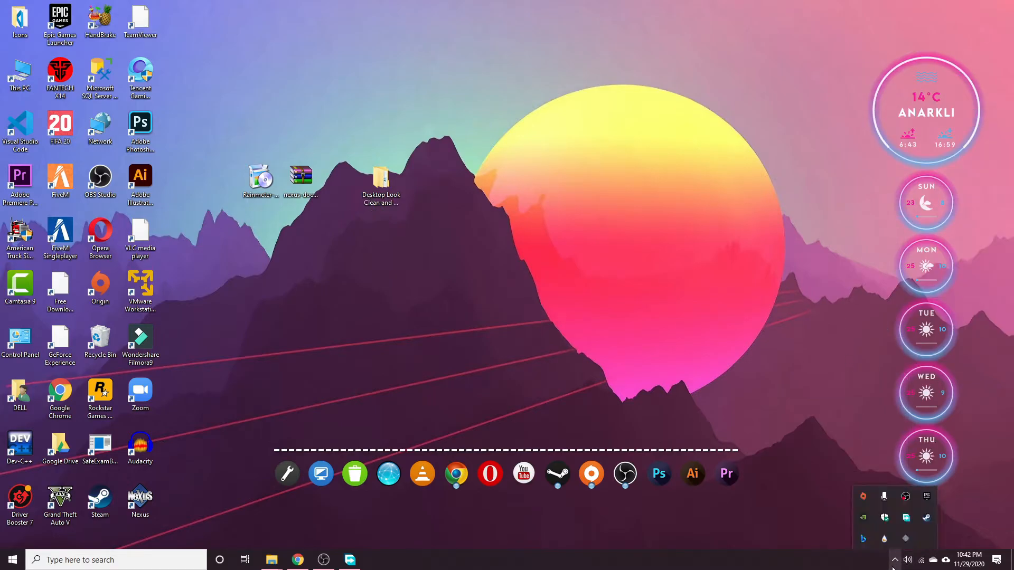
{"action": "left_click", "coordinate": [884, 538]}
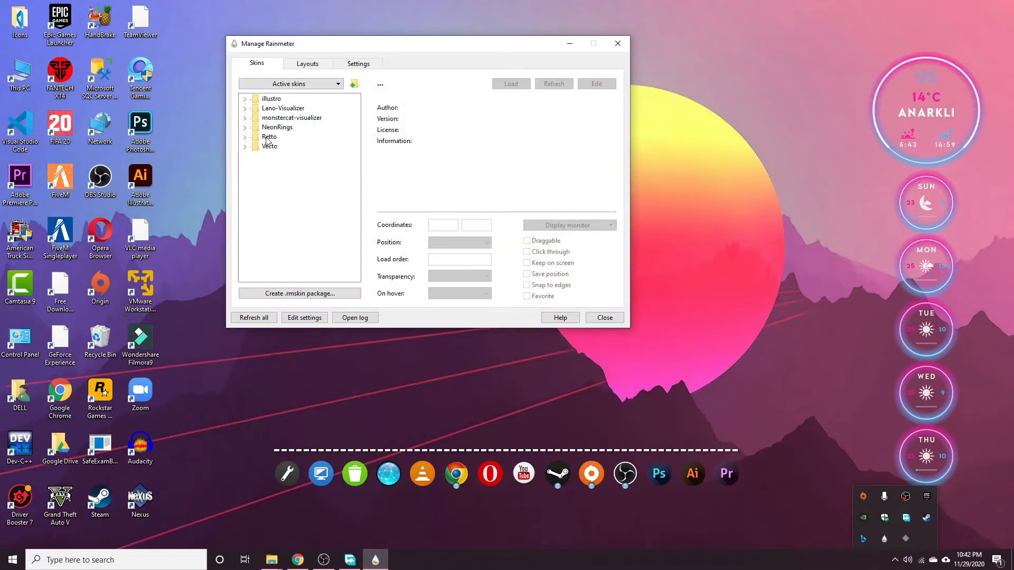
Load Retto's Time and Date.ini clock onto the desktop and reposition the skin manager window.
{"action": "double_click", "coordinate": [268, 138]}
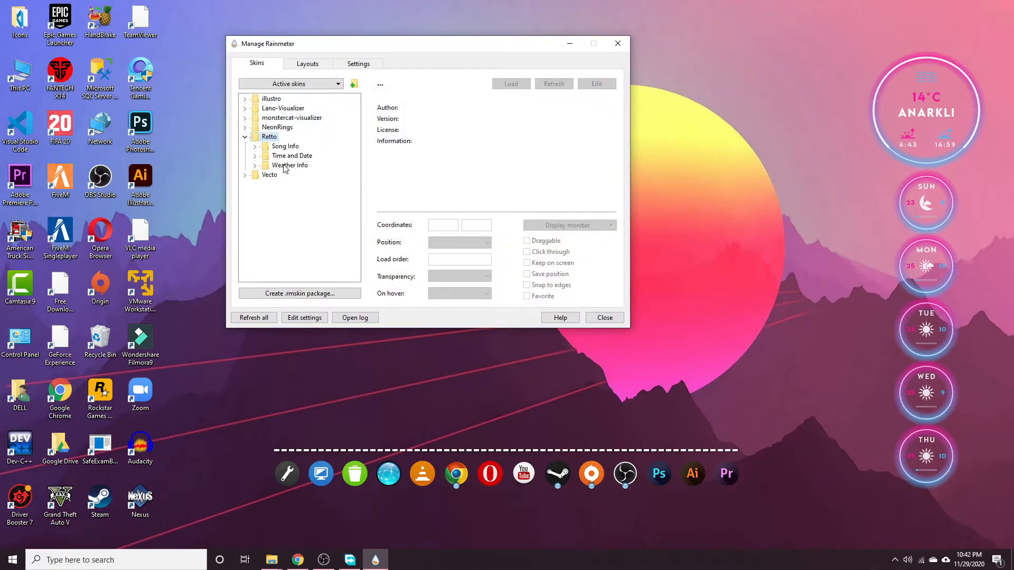
{"action": "double_click", "coordinate": [289, 157]}
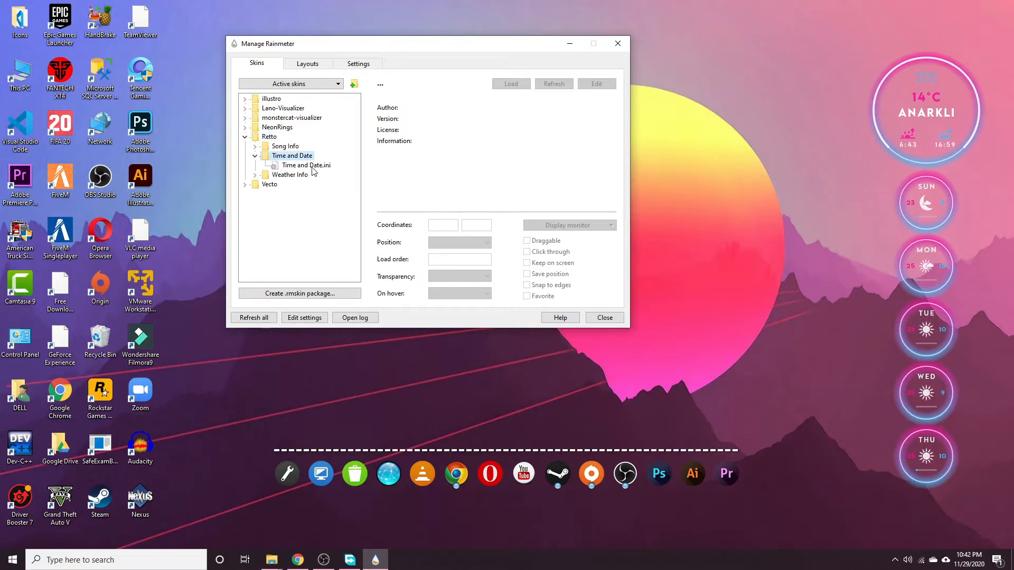
{"action": "double_click", "coordinate": [306, 166]}
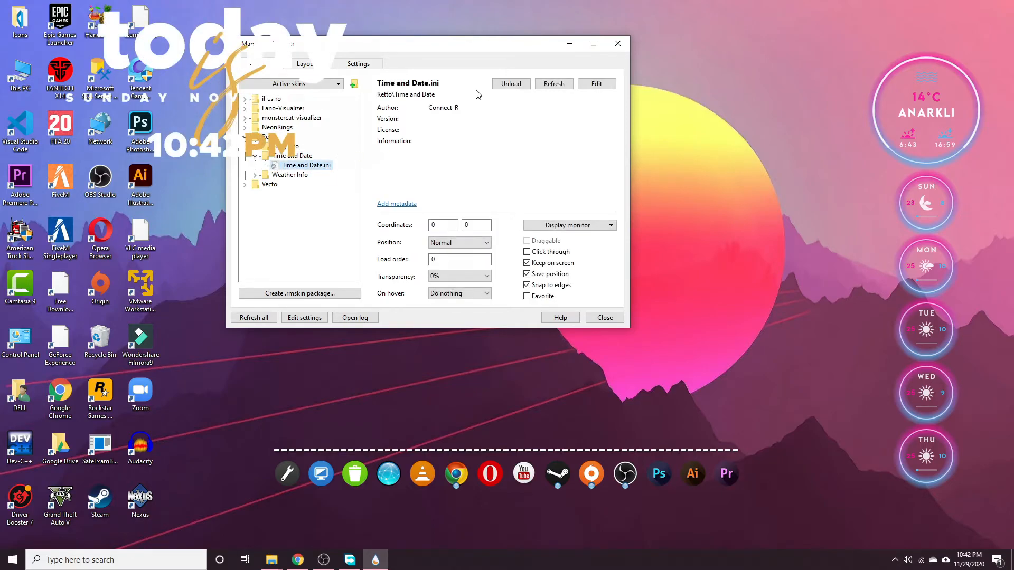
{"action": "left_click_drag", "start_coordinate": [496, 51], "coordinate": [252, 240]}
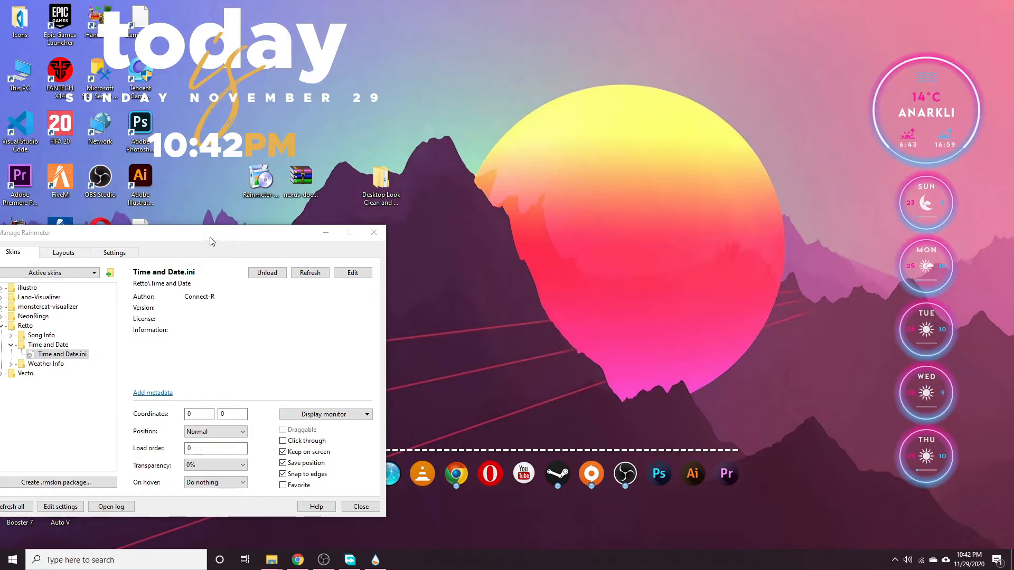
{"action": "left_click_drag", "start_coordinate": [188, 244], "coordinate": [276, 215]}
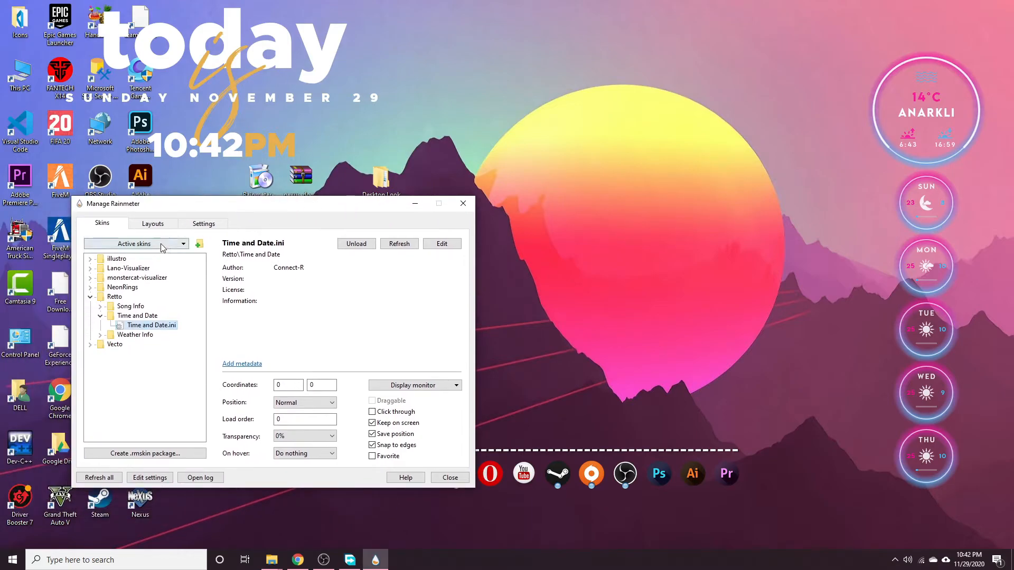
{"action": "left_click", "coordinate": [204, 222]}
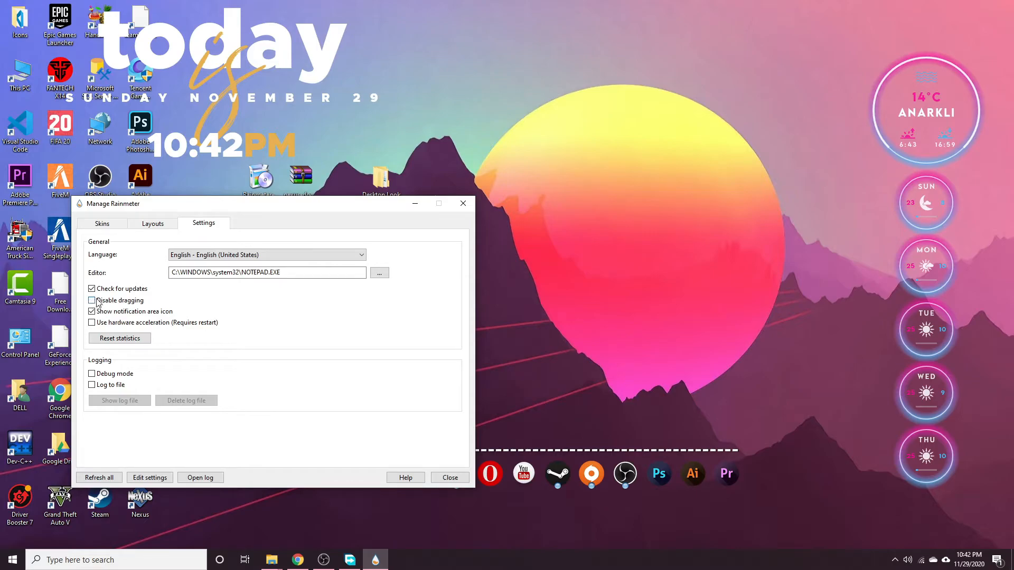
Centre the today clock on the screen and turn on Disable dragging.
{"action": "left_click_drag", "start_coordinate": [281, 205], "coordinate": [208, 211]}
{"action": "left_click_drag", "start_coordinate": [231, 69], "coordinate": [627, 229]}
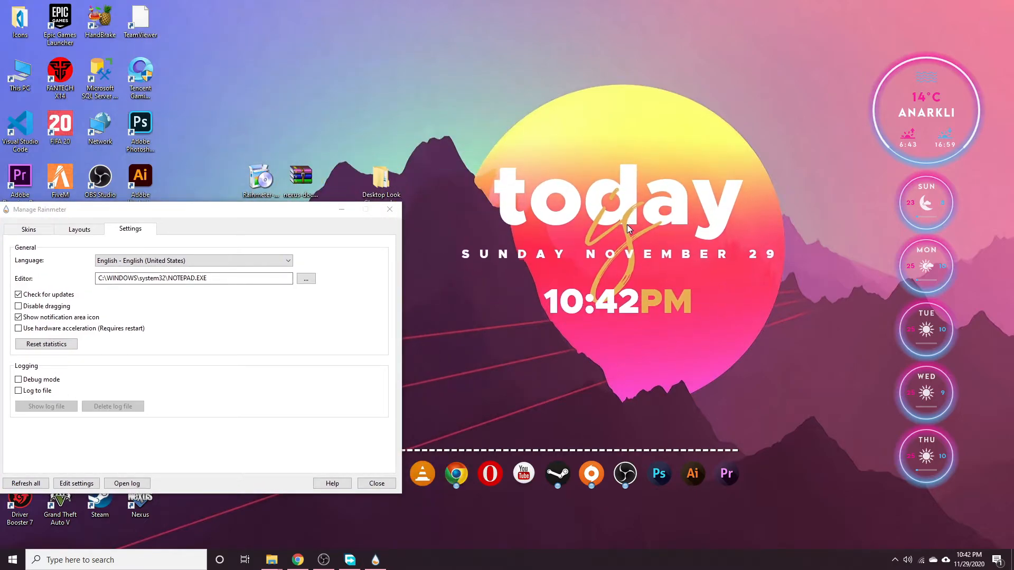
{"action": "left_click", "coordinate": [18, 307]}
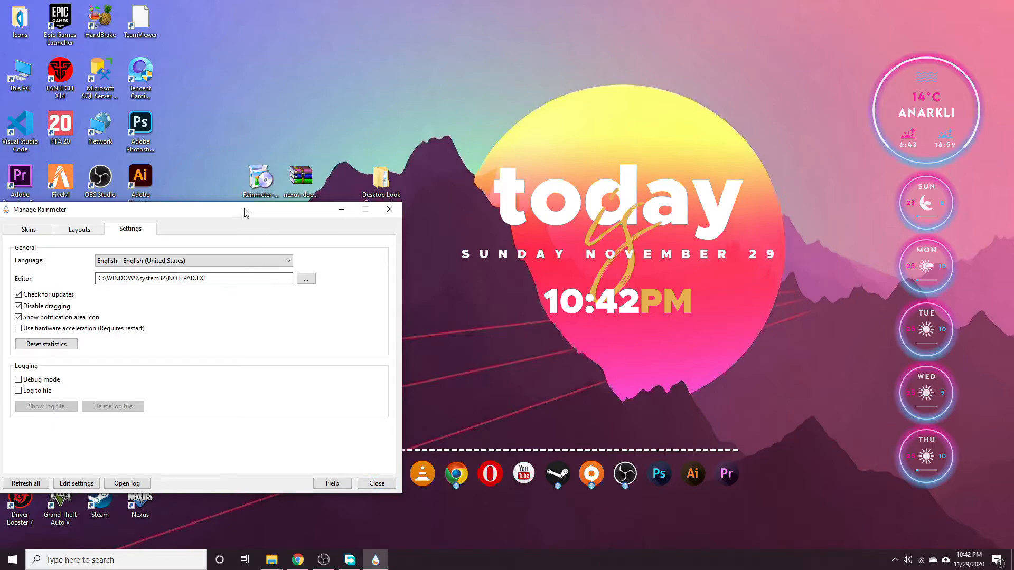
Back on the Skins tab, select NeonRings WeatherVertical in the Active skins list.
{"action": "left_click_drag", "start_coordinate": [244, 213], "coordinate": [664, 170]}
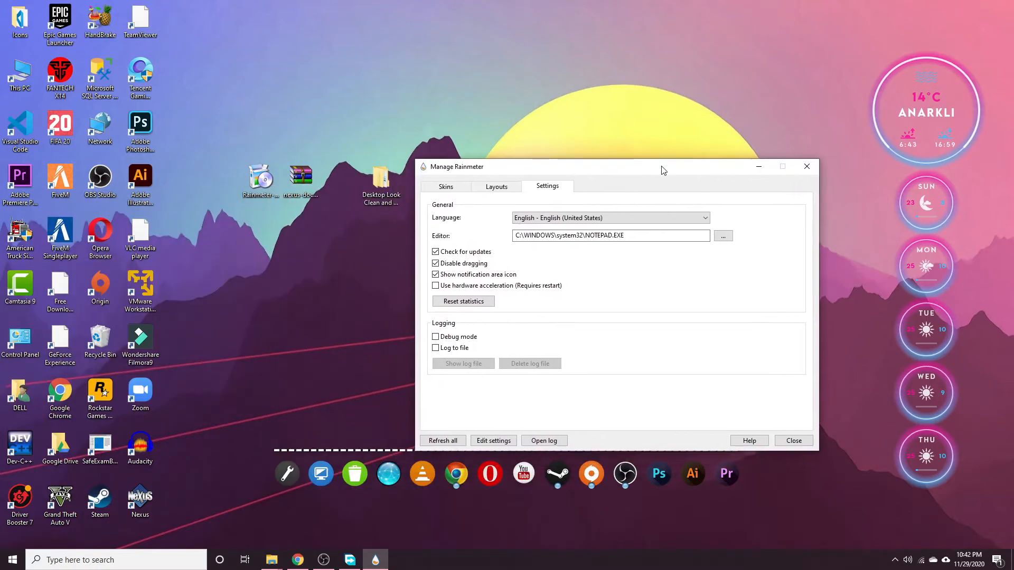
{"action": "left_click", "coordinate": [444, 191]}
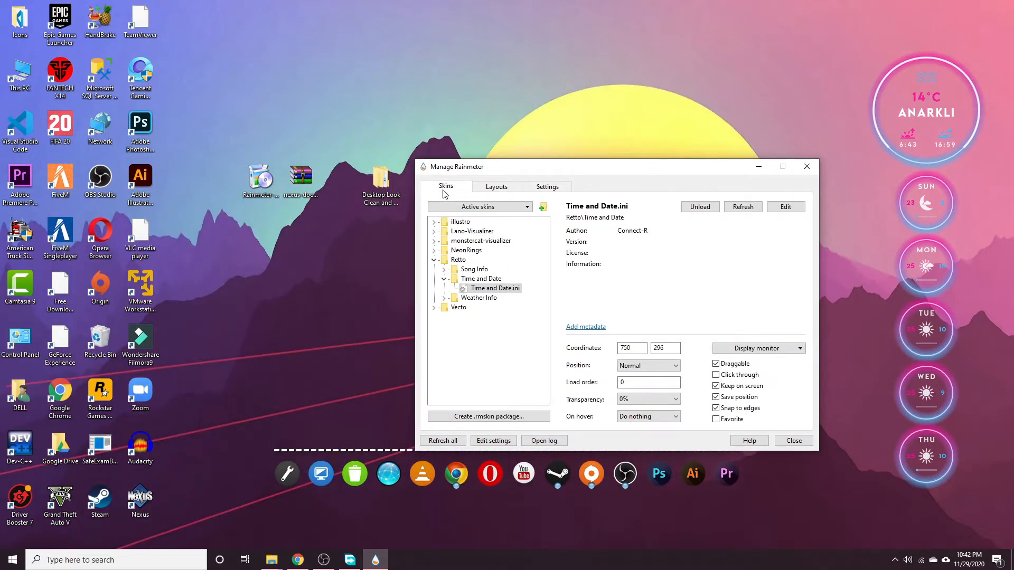
{"action": "left_click", "coordinate": [499, 209]}
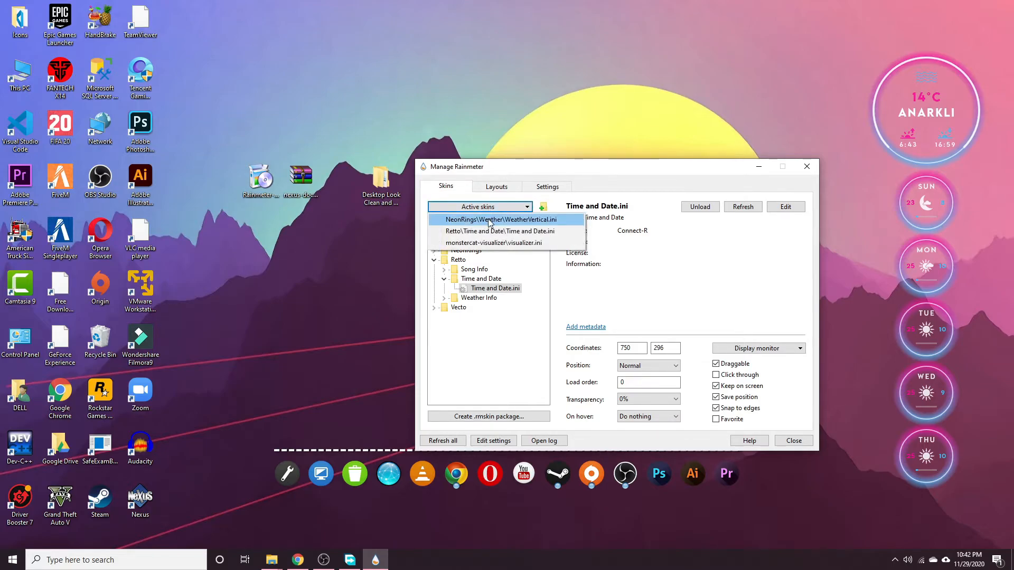
{"action": "left_click", "coordinate": [490, 221]}
Set WeatherVertical, Retto Time and Date, and monstercat visualizer to On desktop, then close the manager.
{"action": "left_click", "coordinate": [496, 207]}
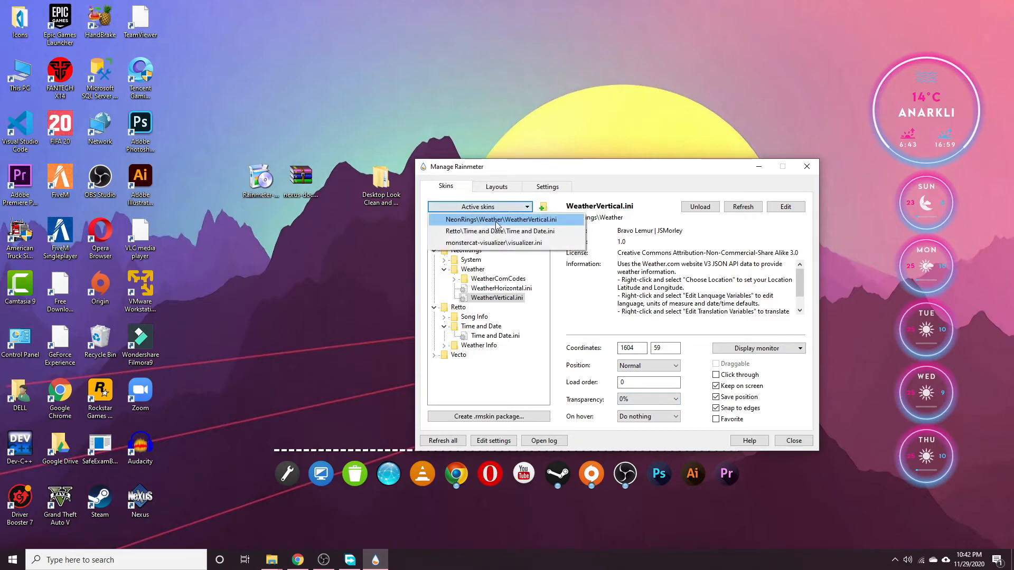
{"action": "left_click", "coordinate": [500, 221]}
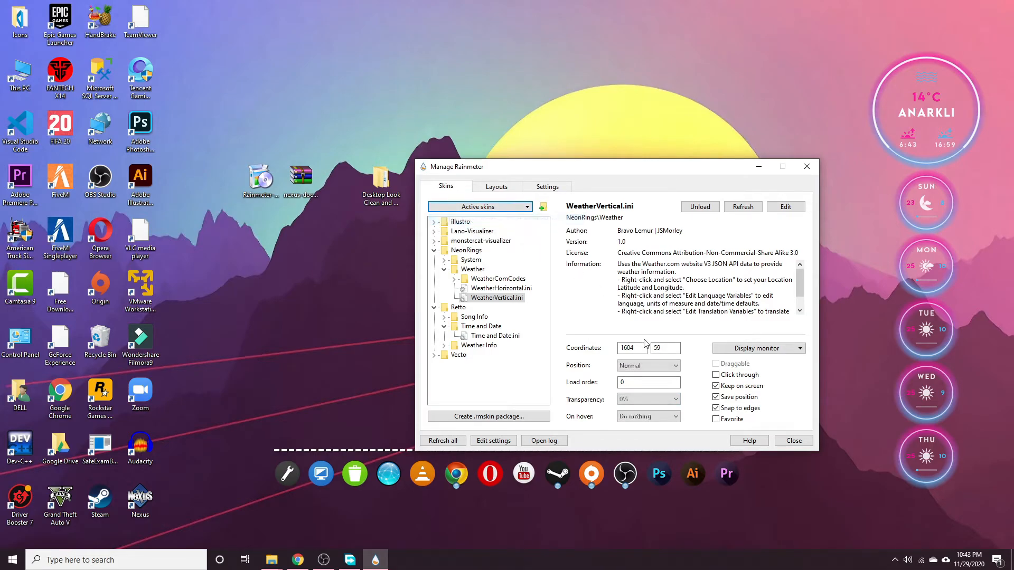
{"action": "left_click", "coordinate": [649, 366]}
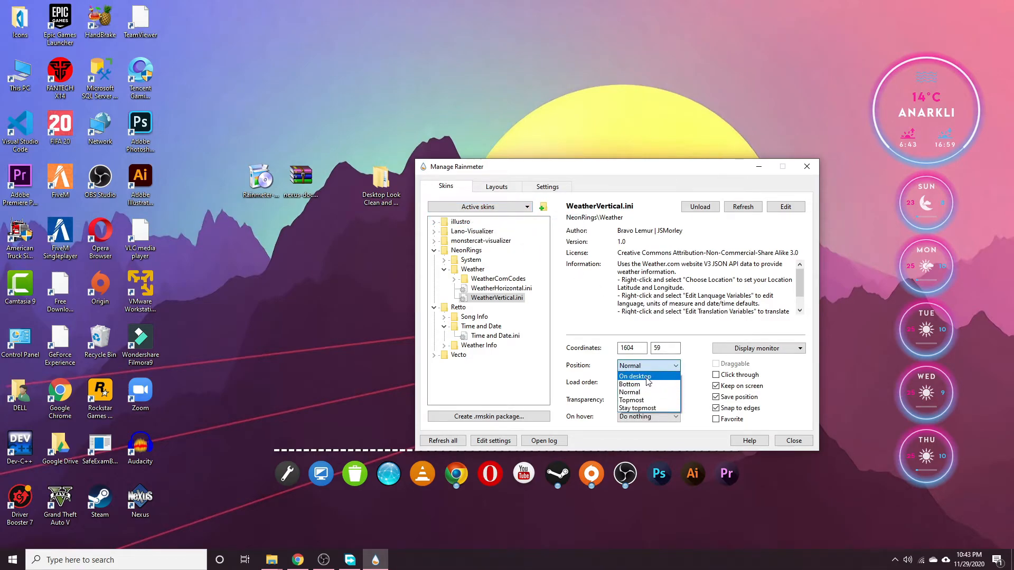
{"action": "left_click", "coordinate": [647, 377]}
{"action": "left_click", "coordinate": [508, 209]}
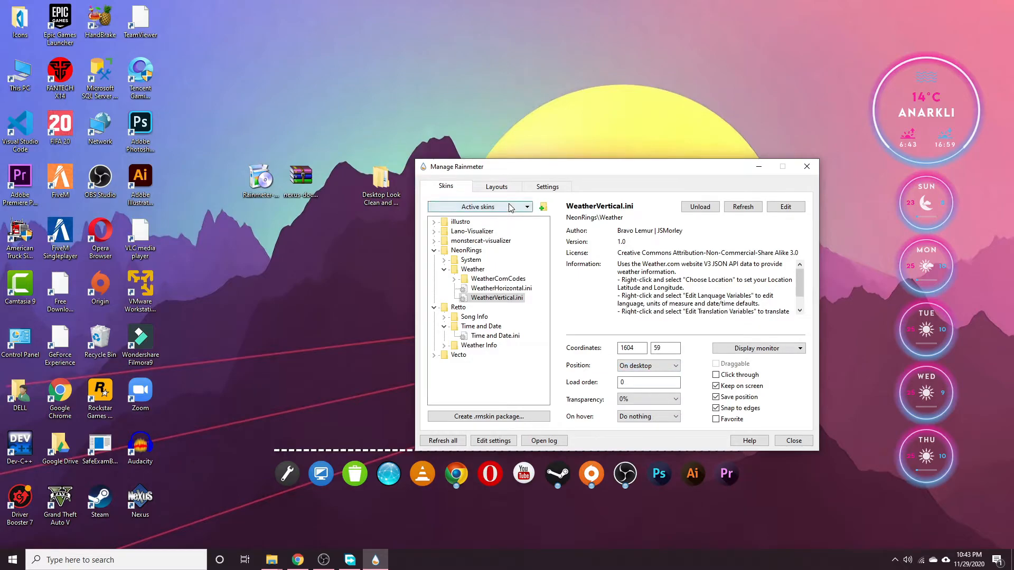
{"action": "left_click", "coordinate": [504, 233]}
{"action": "left_click", "coordinate": [649, 366]}
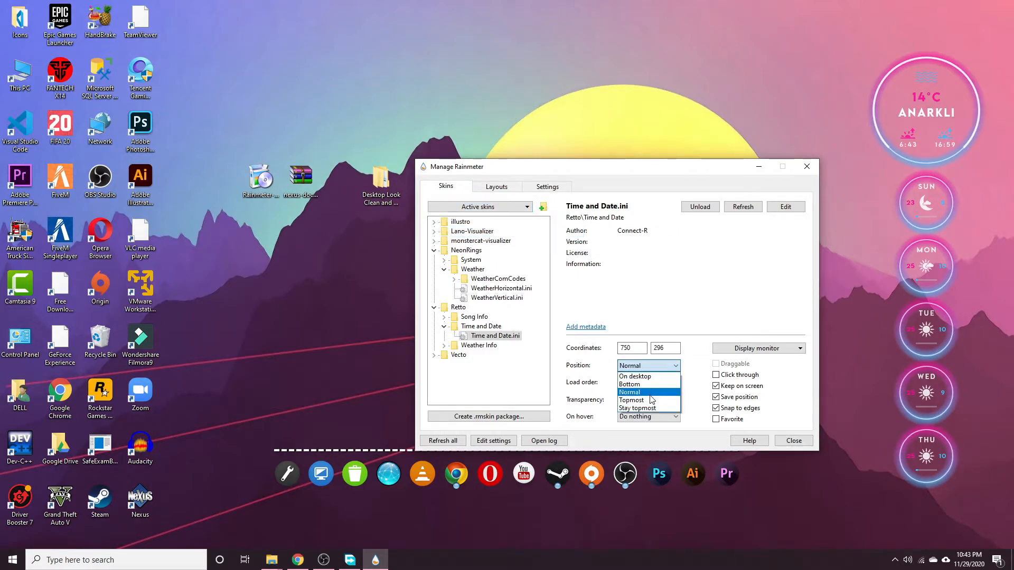
{"action": "left_click", "coordinate": [647, 377]}
{"action": "left_click", "coordinate": [506, 207]}
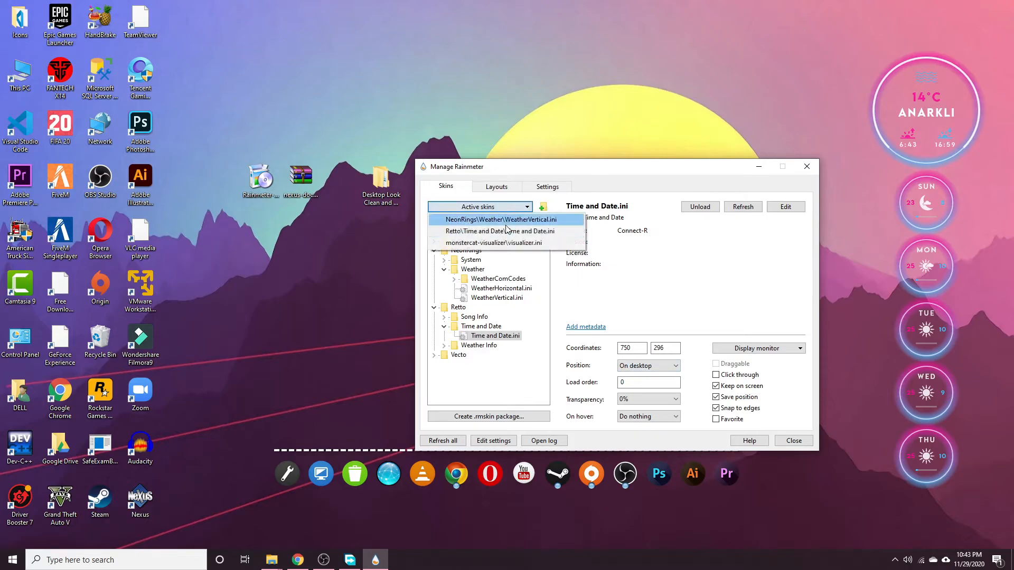
{"action": "left_click", "coordinate": [500, 243]}
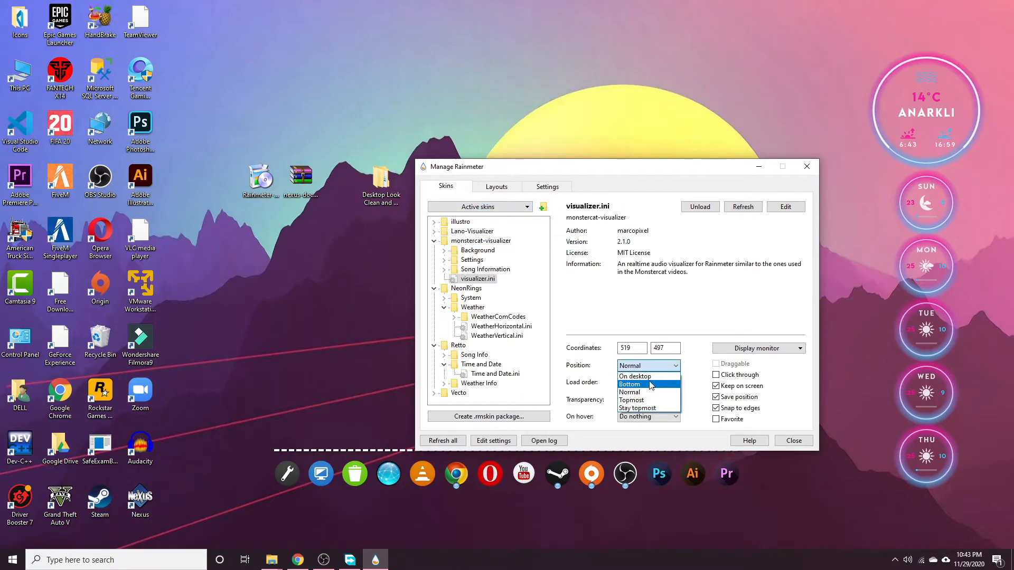
{"action": "left_click", "coordinate": [635, 376]}
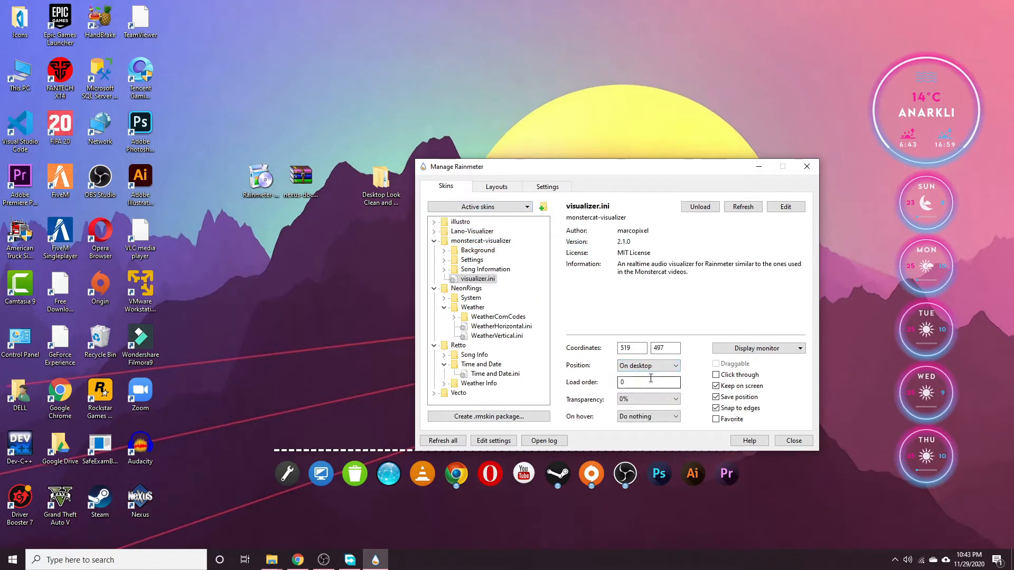
{"action": "left_click", "coordinate": [806, 167]}
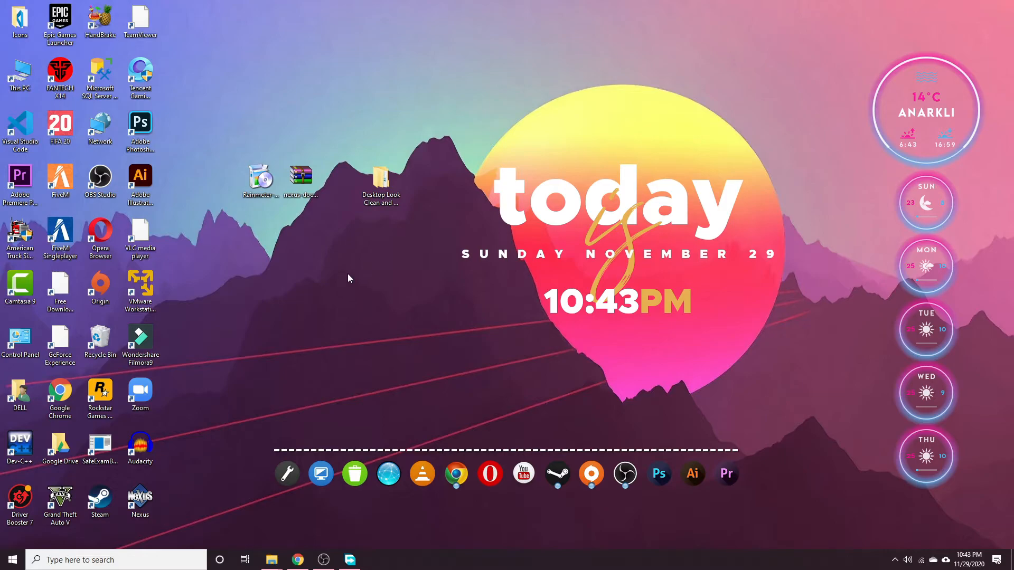
Reopen the skin manager and load the NeonRings System RAM and GPU usage rings.
{"action": "left_click", "coordinate": [895, 561]}
{"action": "left_click", "coordinate": [884, 538]}
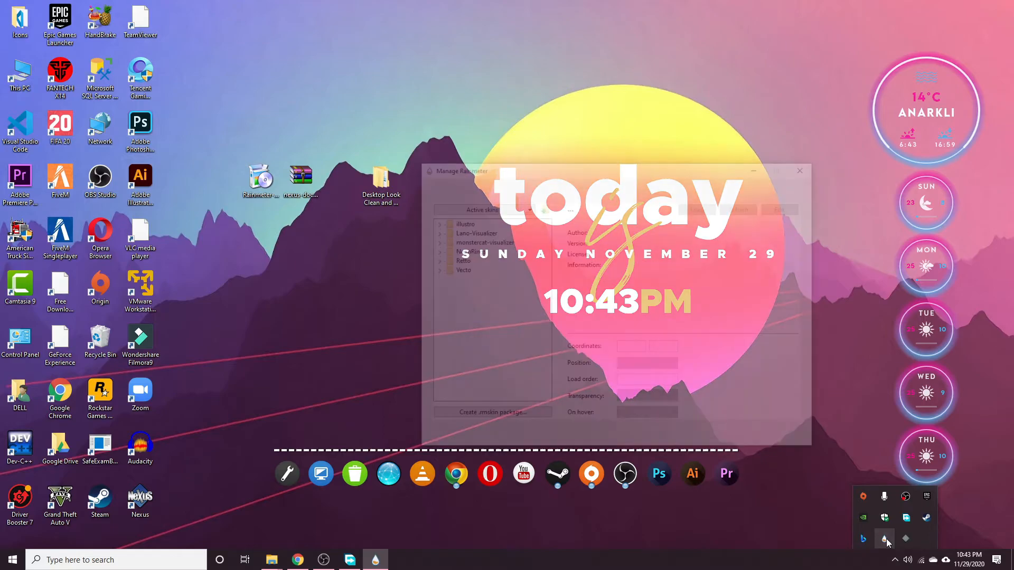
{"action": "double_click", "coordinate": [469, 252]}
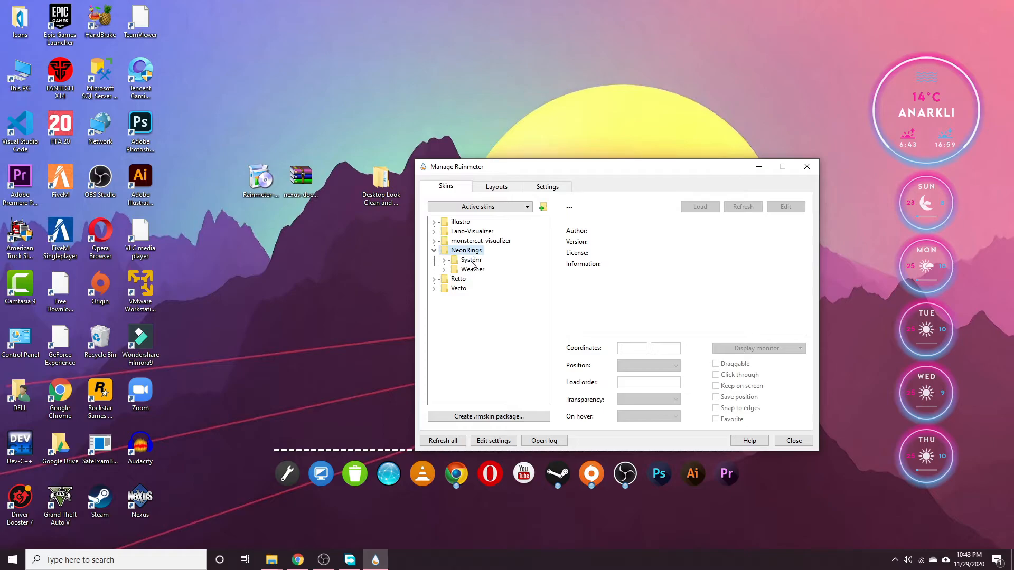
{"action": "double_click", "coordinate": [471, 262]}
{"action": "double_click", "coordinate": [478, 298]}
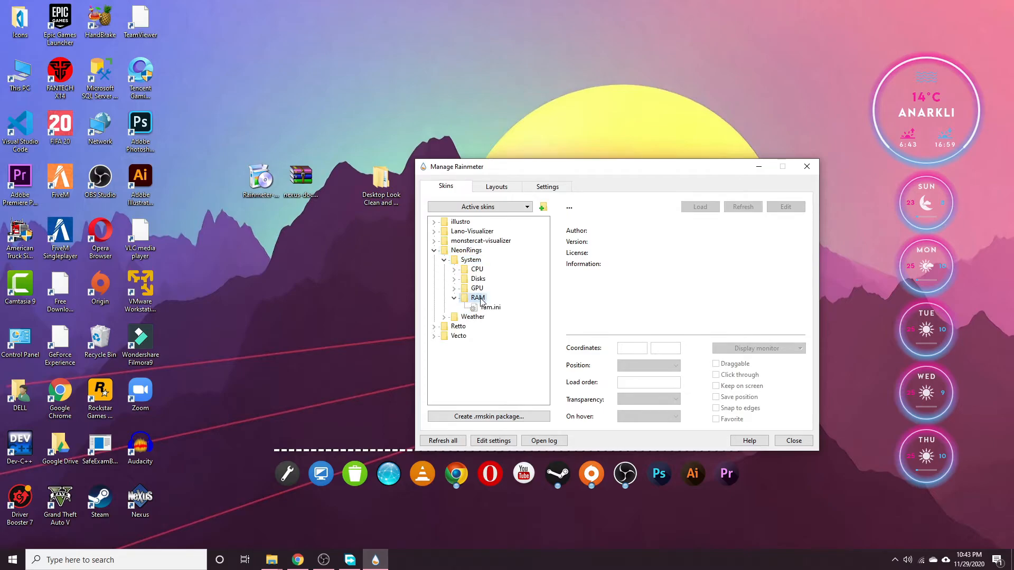
{"action": "double_click", "coordinate": [495, 311]}
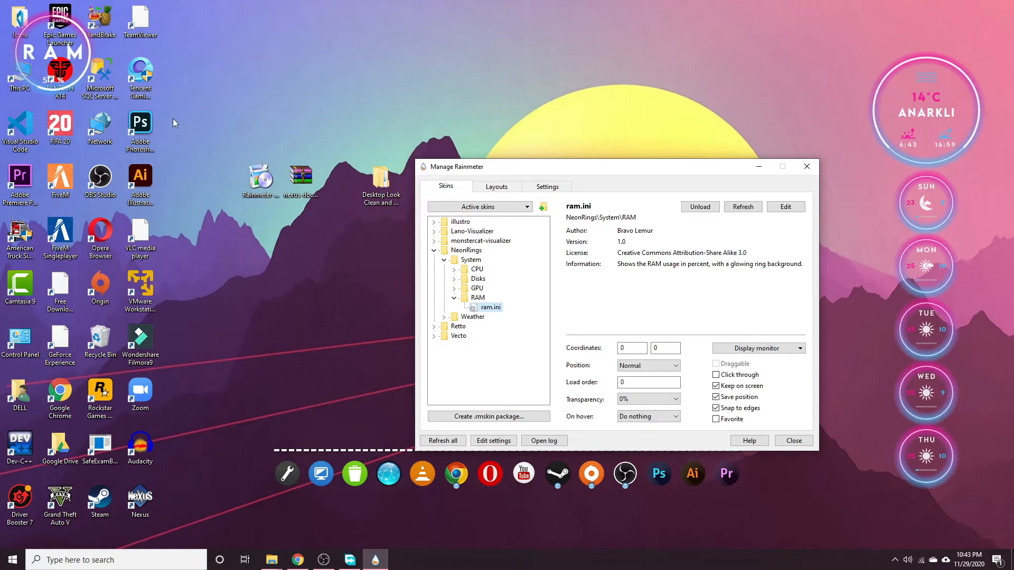
{"action": "double_click", "coordinate": [477, 289]}
{"action": "left_click", "coordinate": [491, 299]}
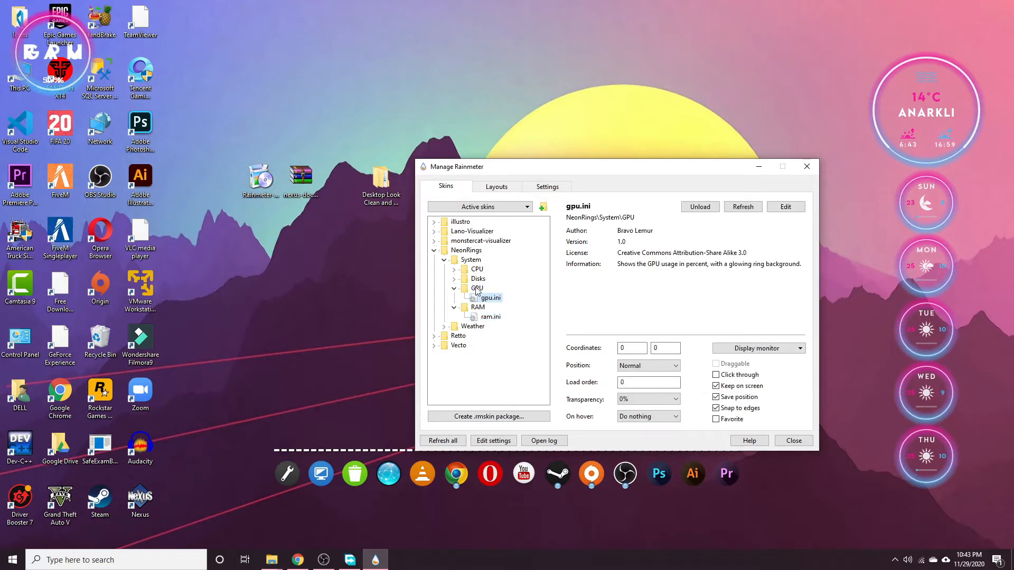
Place the RAM and GPU rings side by side at top centre, moving the FANTECH X14 icon aside.
{"action": "left_click", "coordinate": [547, 187]}
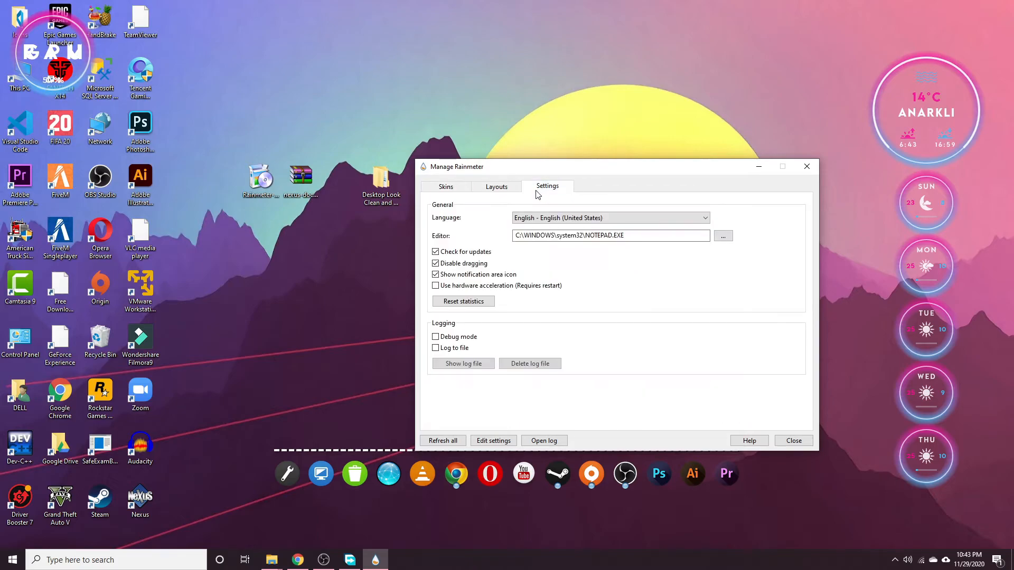
{"action": "left_click_drag", "start_coordinate": [59, 72], "coordinate": [236, 70]}
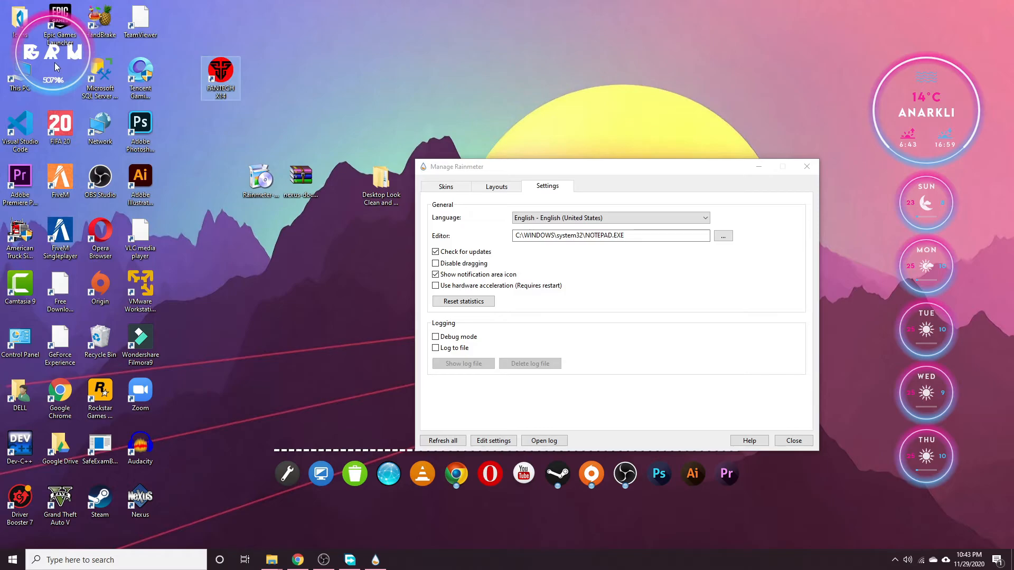
{"action": "left_click_drag", "start_coordinate": [61, 63], "coordinate": [469, 63]}
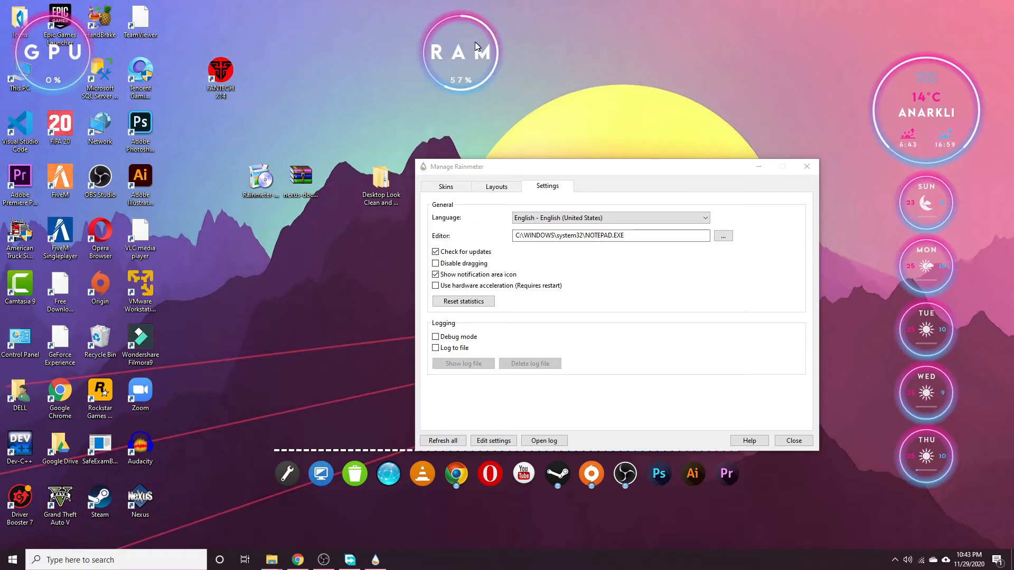
{"action": "left_click_drag", "start_coordinate": [89, 63], "coordinate": [581, 57]}
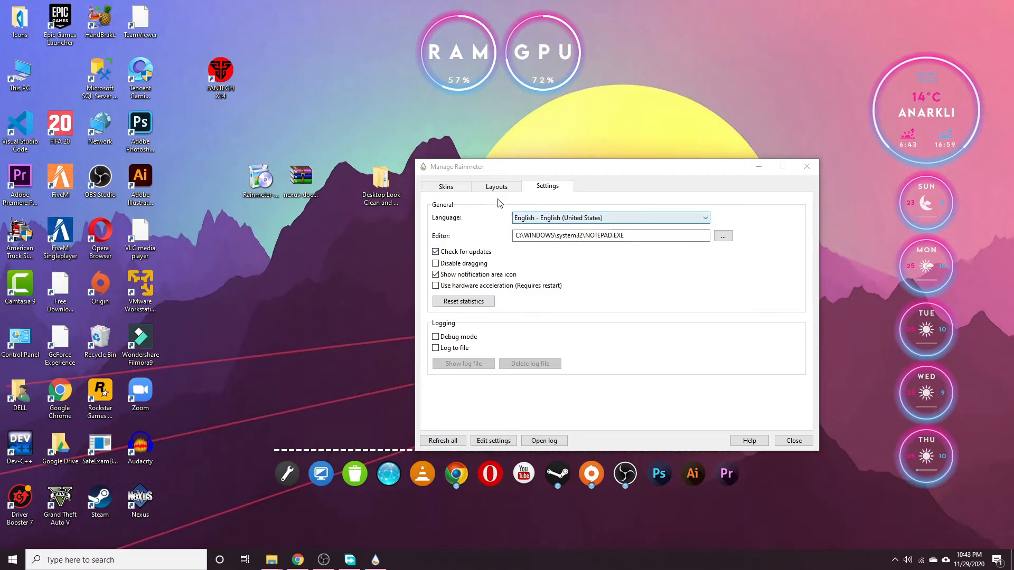
Unload the GPU and RAM rings, re-lock dragging, close the manager, and return FANTECH X14 to the left icons.
{"action": "left_click", "coordinate": [457, 191]}
{"action": "double_click", "coordinate": [491, 299]}
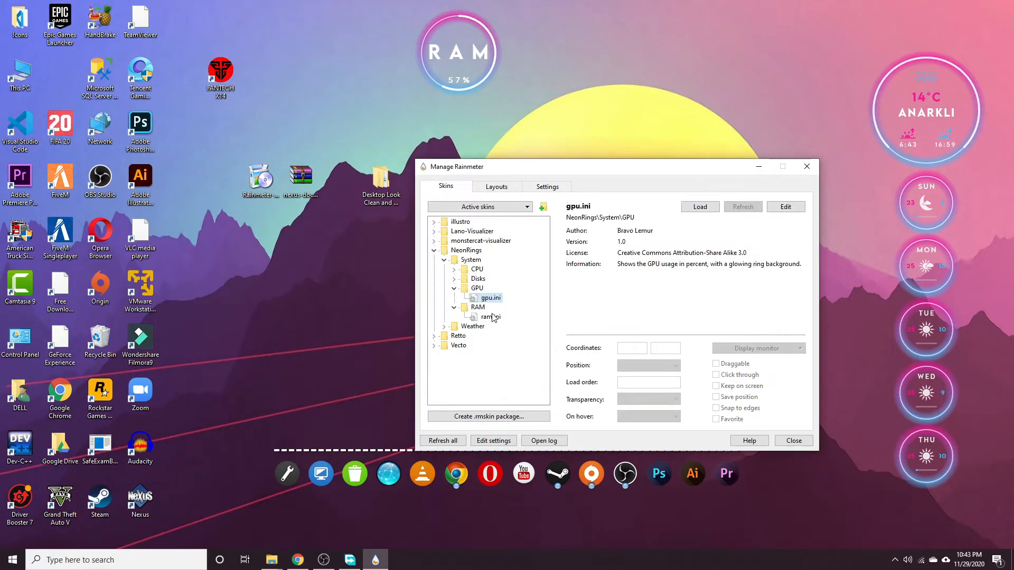
{"action": "double_click", "coordinate": [490, 317]}
{"action": "left_click", "coordinate": [548, 188]}
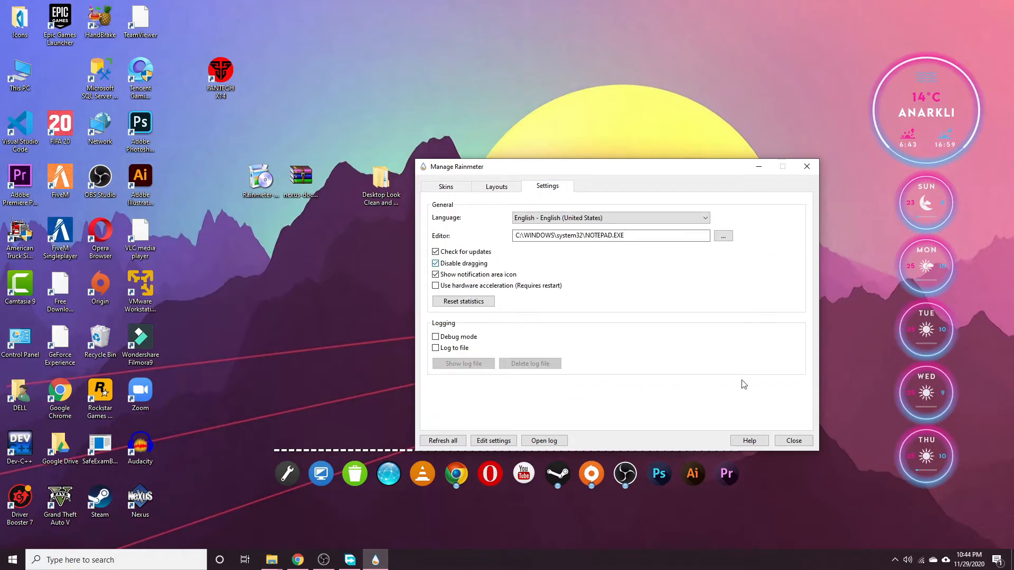
{"action": "left_click", "coordinate": [794, 441]}
{"action": "left_click_drag", "start_coordinate": [209, 79], "coordinate": [51, 79]}
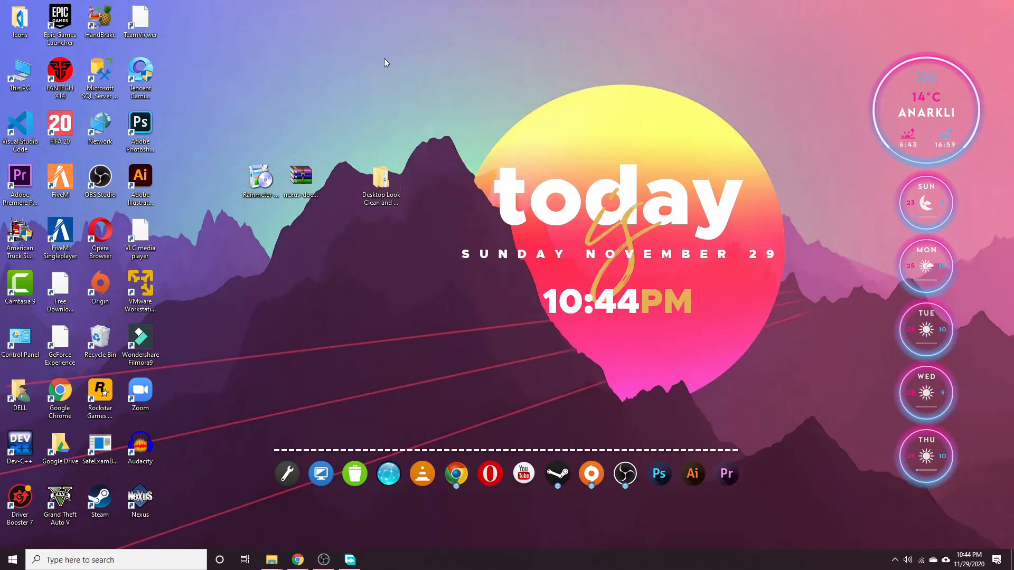
Hide all desktop icons by unchecking View > Show desktop icons.
{"action": "right_click", "coordinate": [413, 41]}
{"action": "mouse_move", "coordinate": [456, 48]}
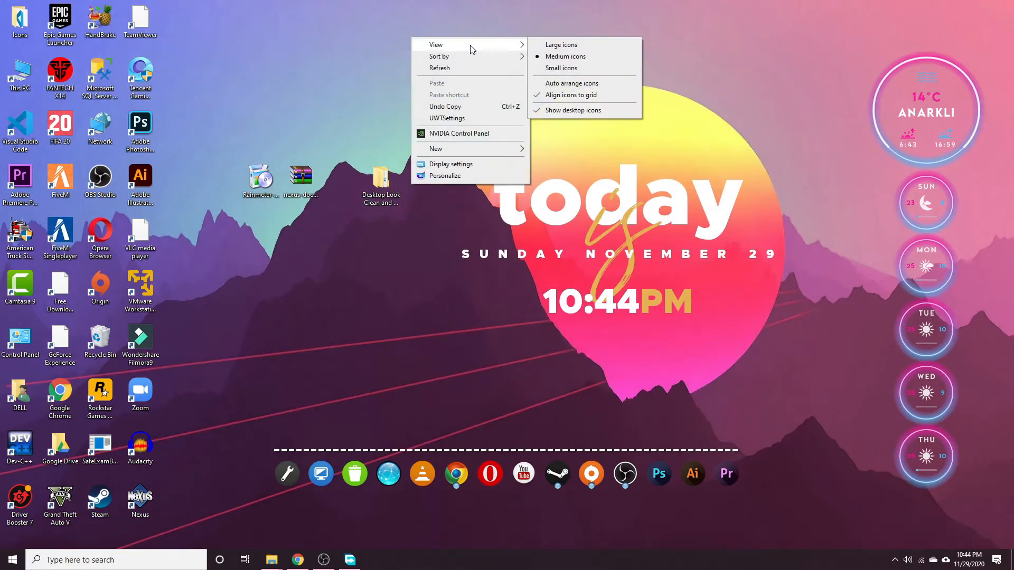
{"action": "left_click", "coordinate": [579, 116]}
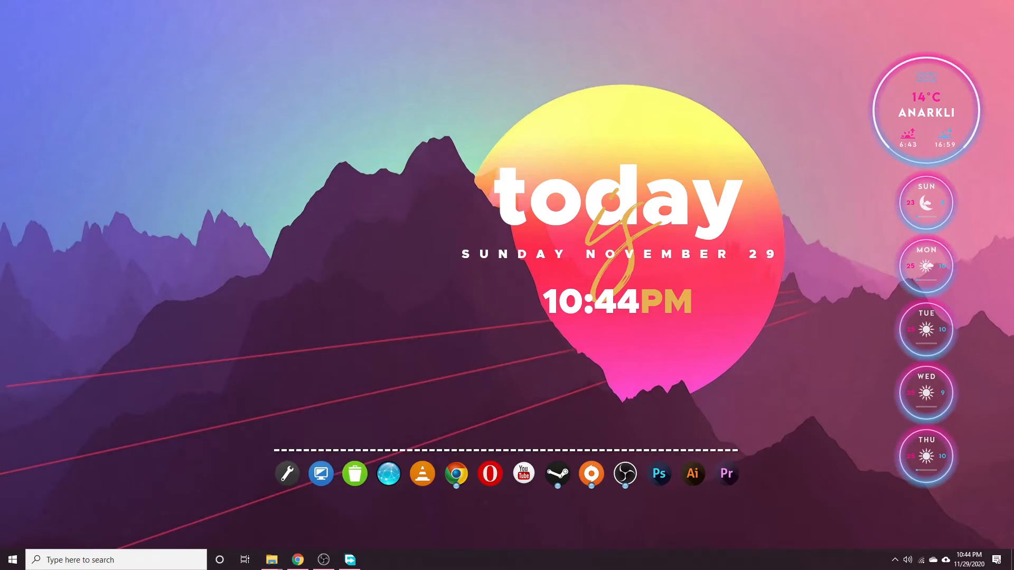
Turn on Automatically hide the taskbar in desktop mode and minimize Settings.
{"action": "right_click", "coordinate": [585, 568]}
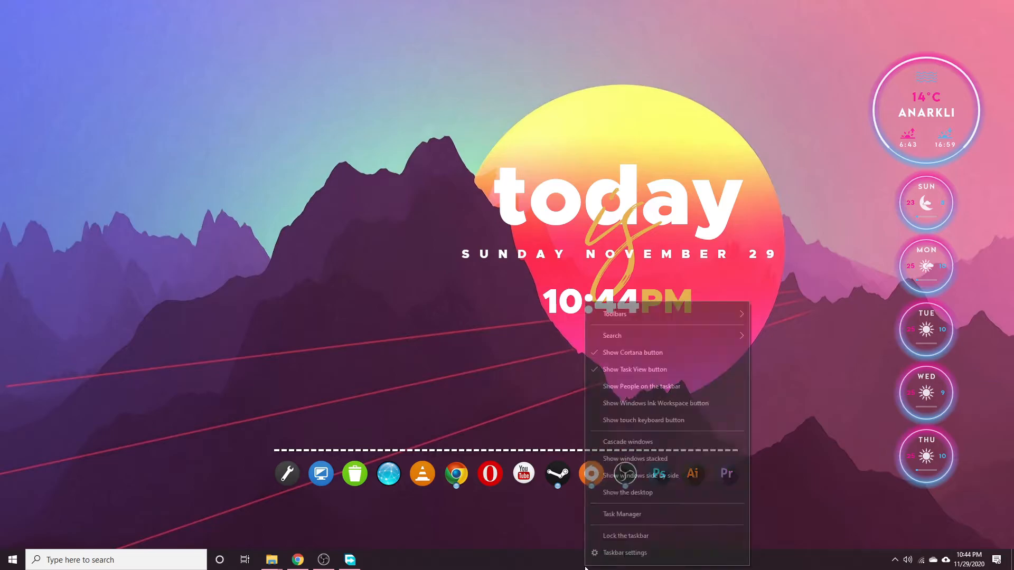
{"action": "left_click", "coordinate": [619, 553]}
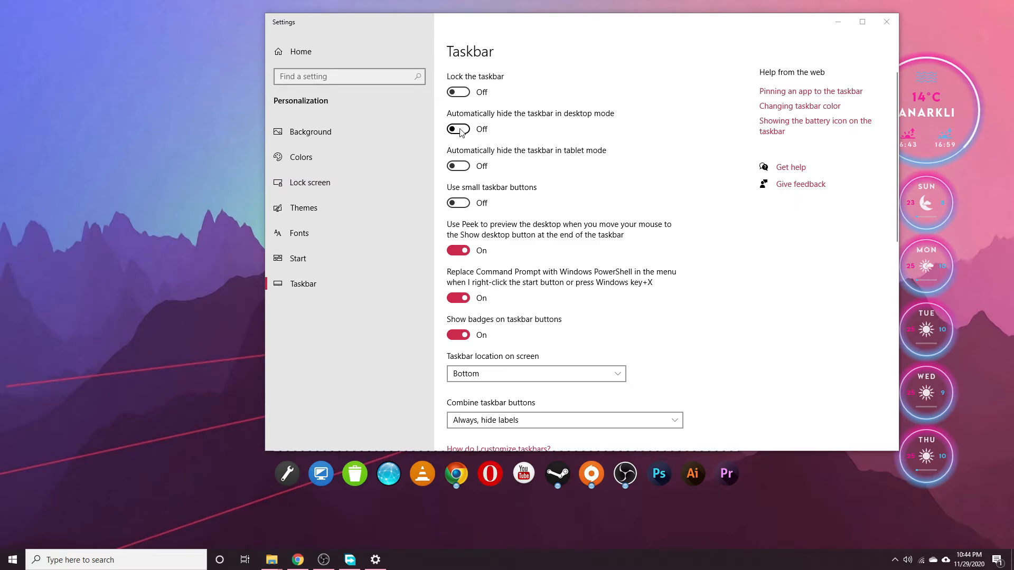
{"action": "left_click", "coordinate": [457, 129]}
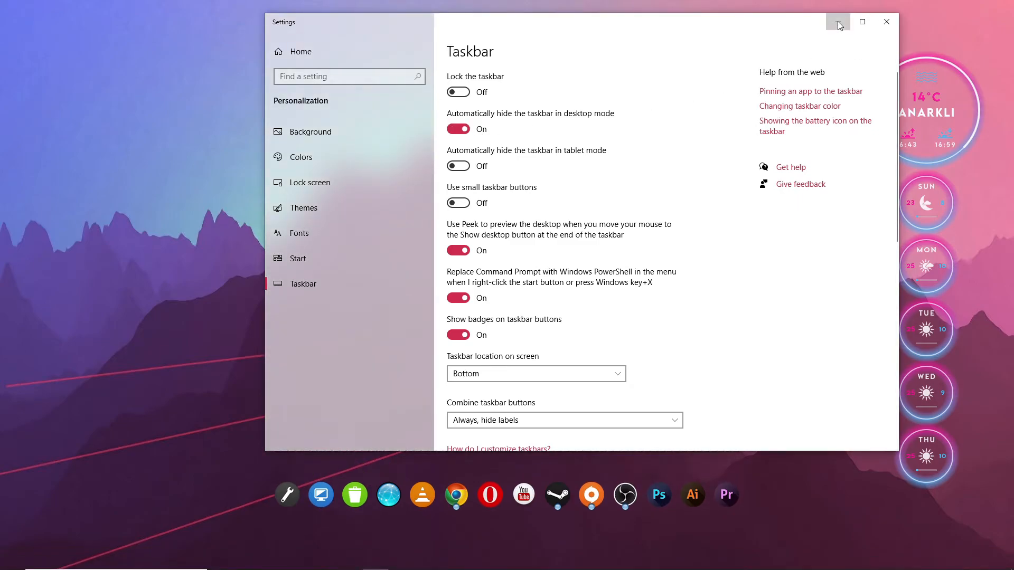
{"action": "left_click", "coordinate": [838, 21]}
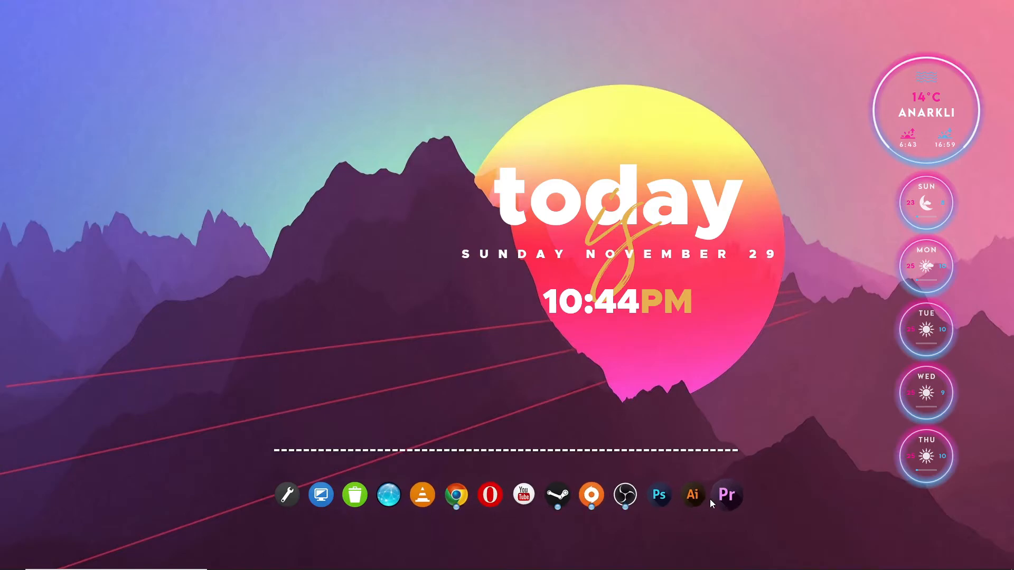
Show the desktop icons again via View > Show desktop icons.
{"action": "right_click", "coordinate": [685, 561]}
{"action": "left_click", "coordinate": [456, 323]}
{"action": "right_click", "coordinate": [312, 91]}
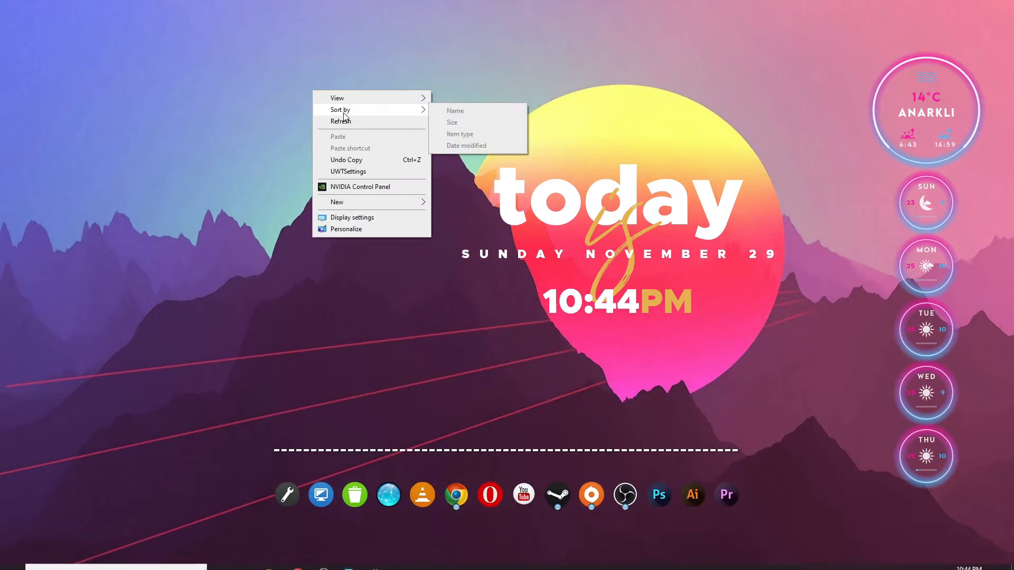
{"action": "mouse_move", "coordinate": [374, 99]}
{"action": "left_click", "coordinate": [475, 164]}
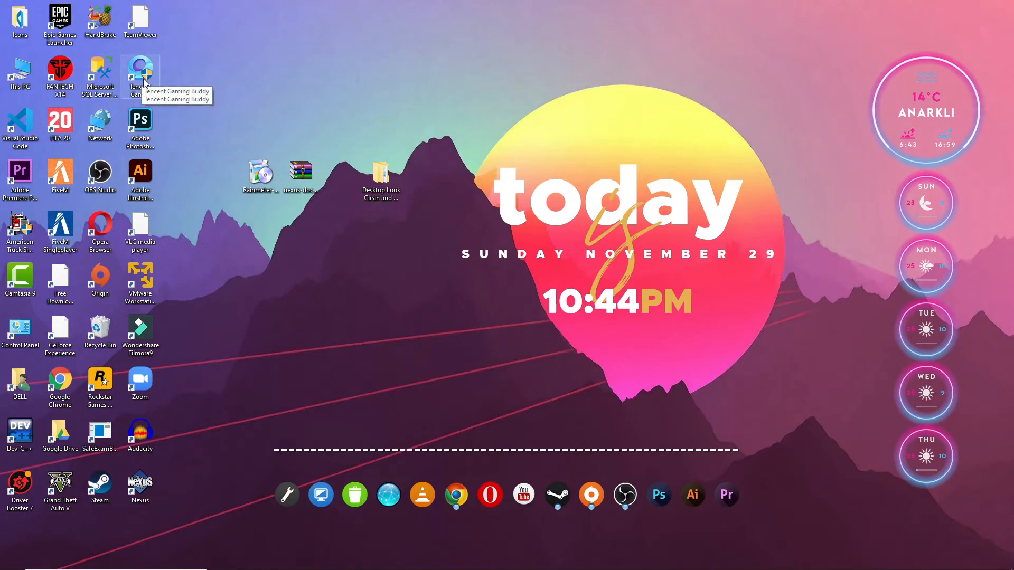
Add Tencent Gaming Buddy to the dock, try launching it, then remove it from the dock.
{"action": "left_click_drag", "start_coordinate": [143, 74], "coordinate": [413, 503]}
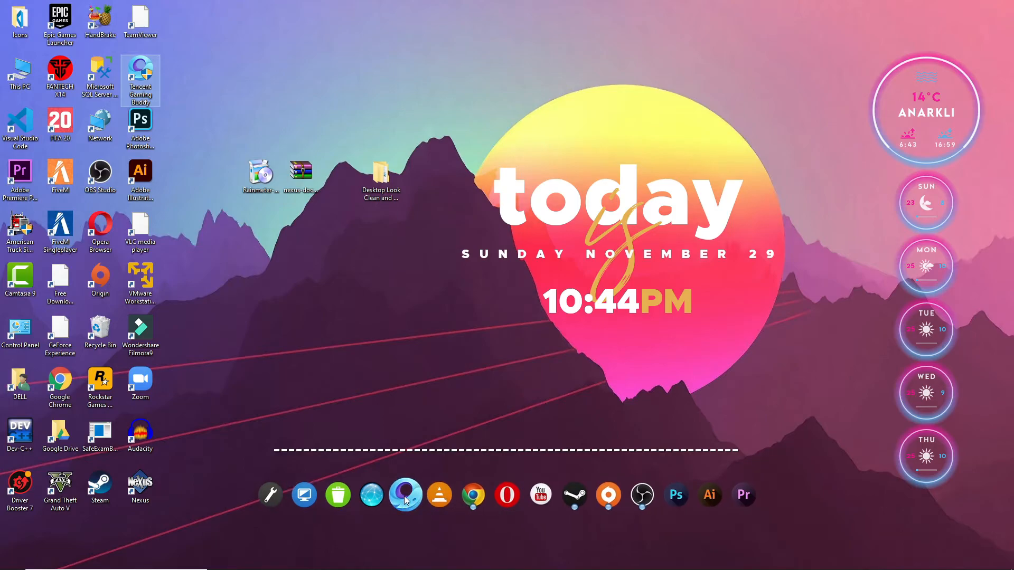
{"action": "left_click", "coordinate": [407, 499]}
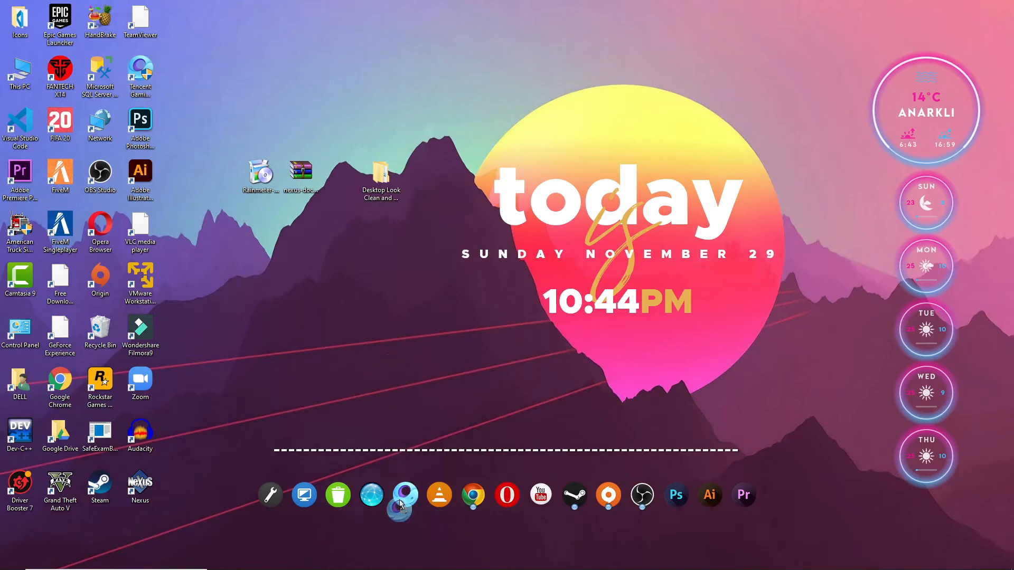
{"action": "right_click", "coordinate": [410, 498]}
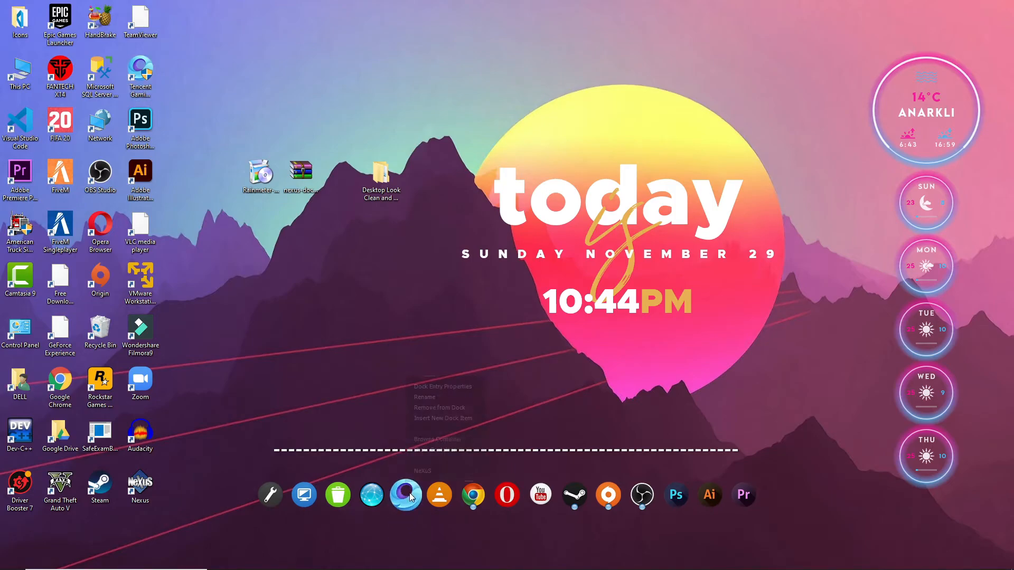
{"action": "left_click", "coordinate": [449, 412]}
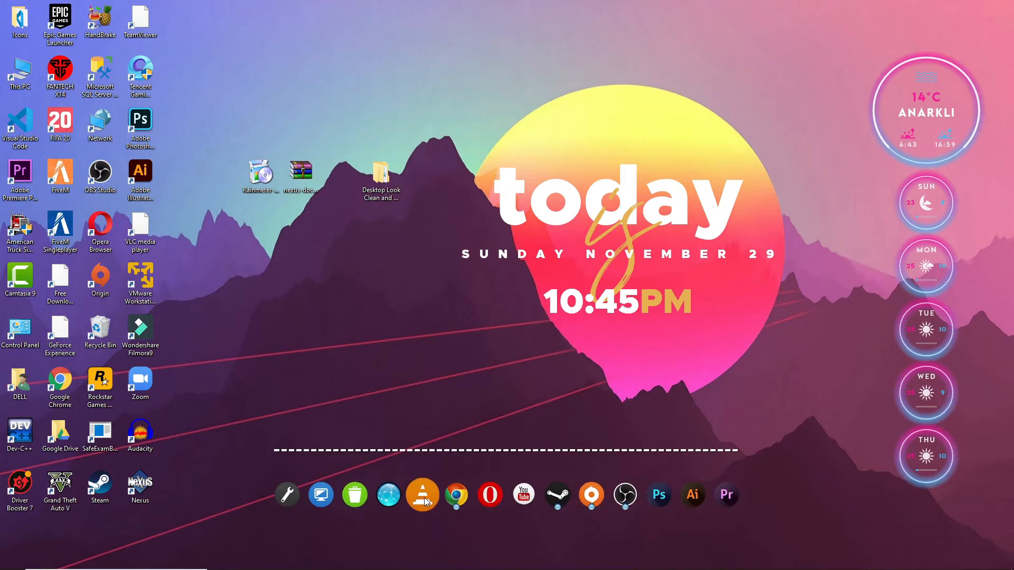
{"action": "right_click", "coordinate": [388, 495]}
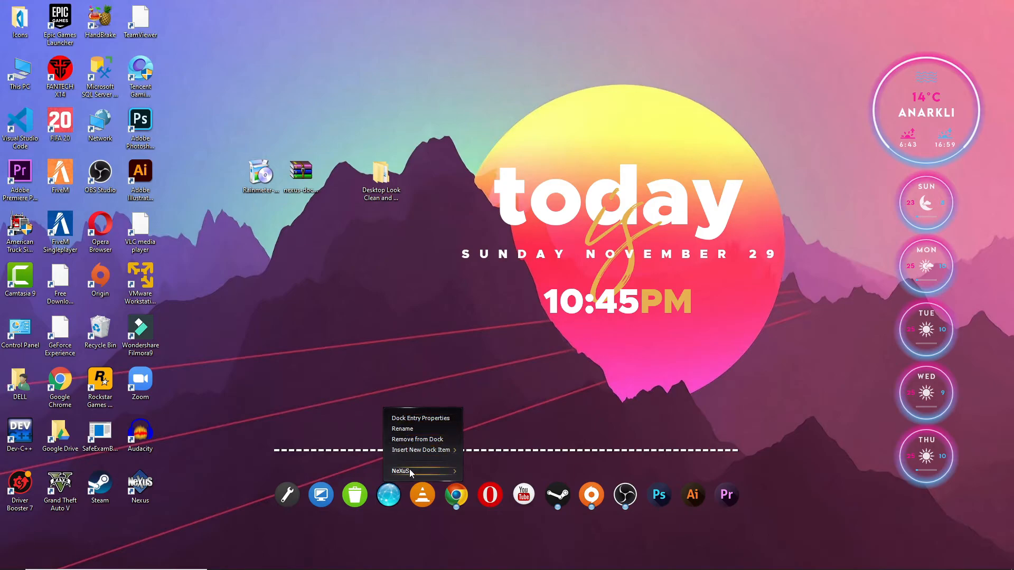
{"action": "left_click", "coordinate": [423, 418]}
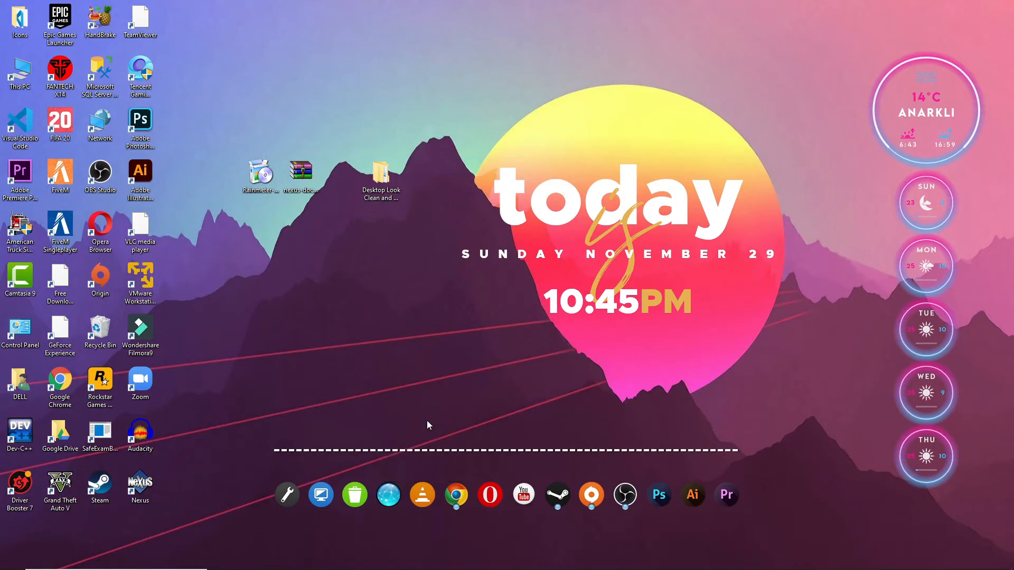
Browse C:\Icons for a new Network entry icon, then cancel, leaving it unchanged.
{"action": "left_click", "coordinate": [635, 520]}
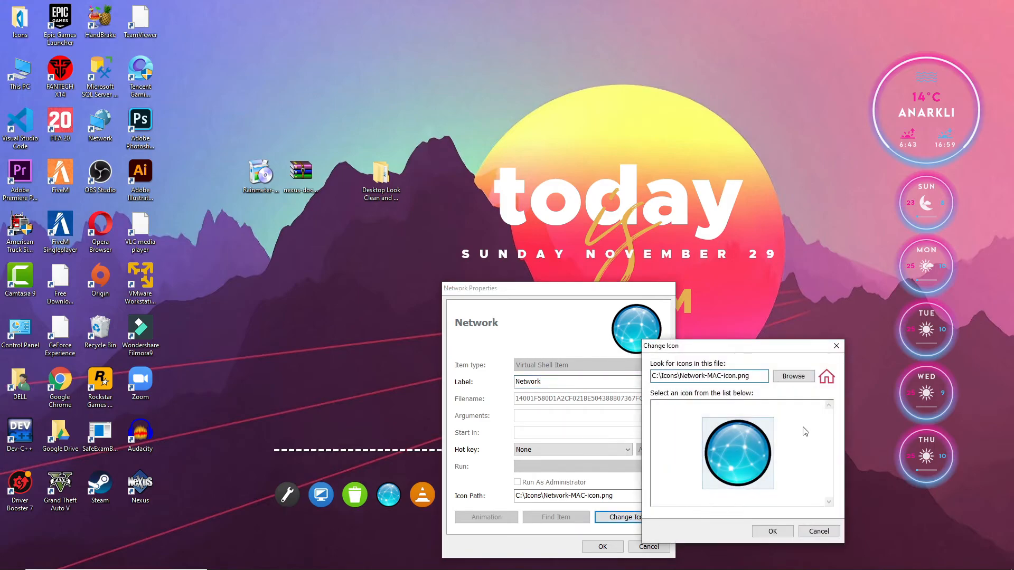
{"action": "left_click", "coordinate": [795, 377]}
{"action": "left_click", "coordinate": [559, 464]}
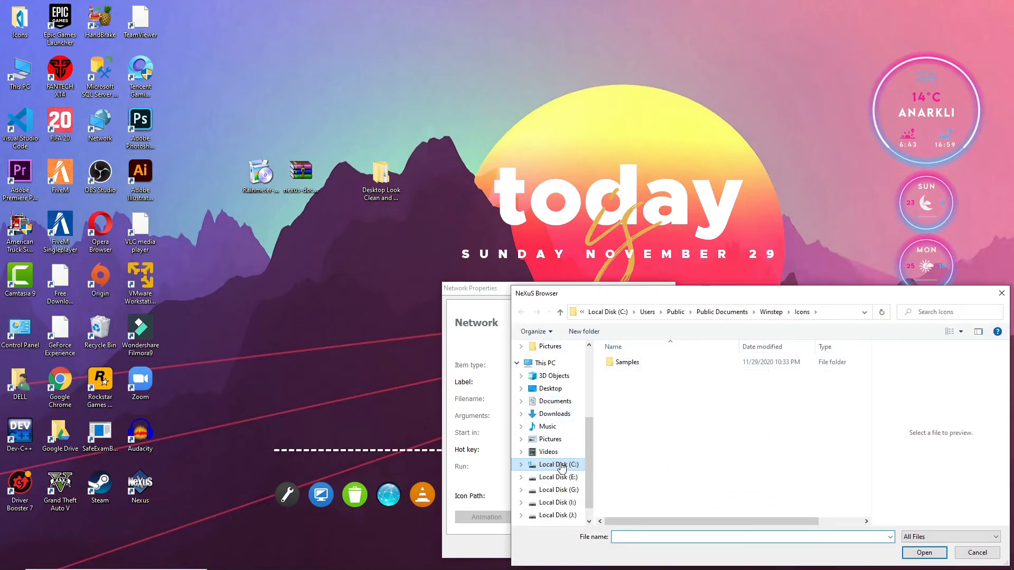
{"action": "double_click", "coordinate": [623, 373]}
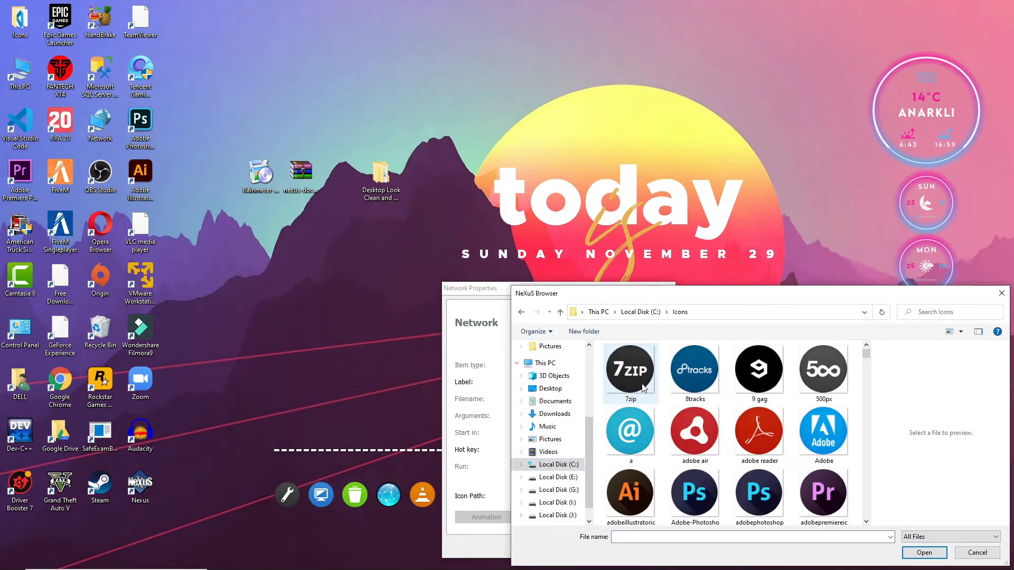
{"action": "left_click", "coordinate": [697, 378]}
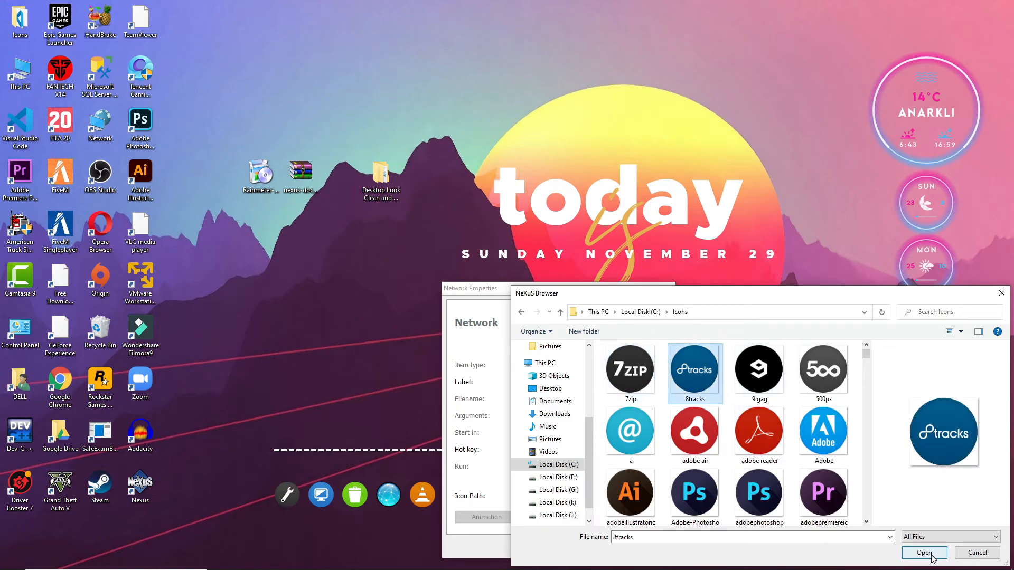
{"action": "left_click", "coordinate": [974, 554]}
{"action": "left_click", "coordinate": [822, 535]}
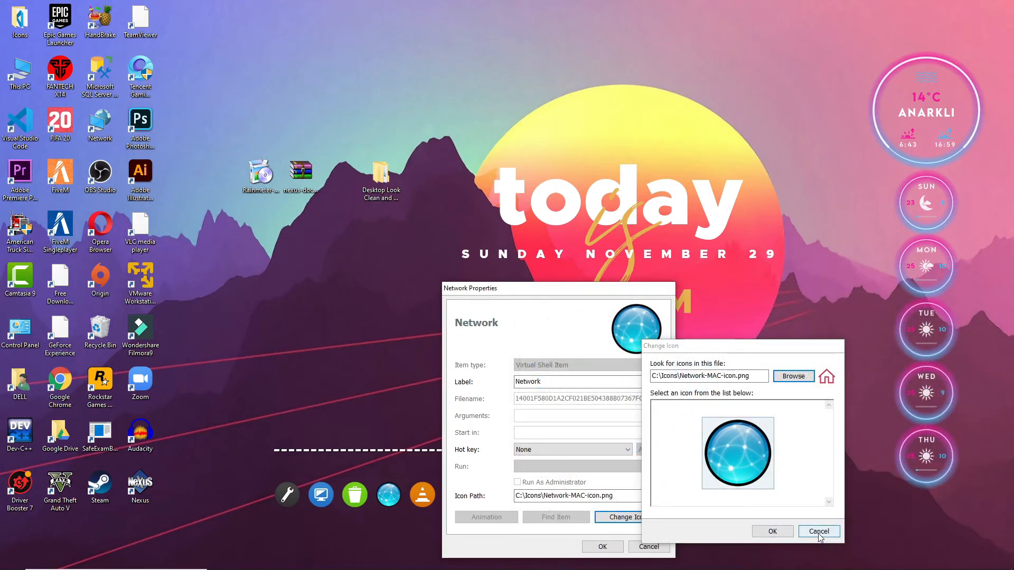
{"action": "left_click", "coordinate": [649, 547]}
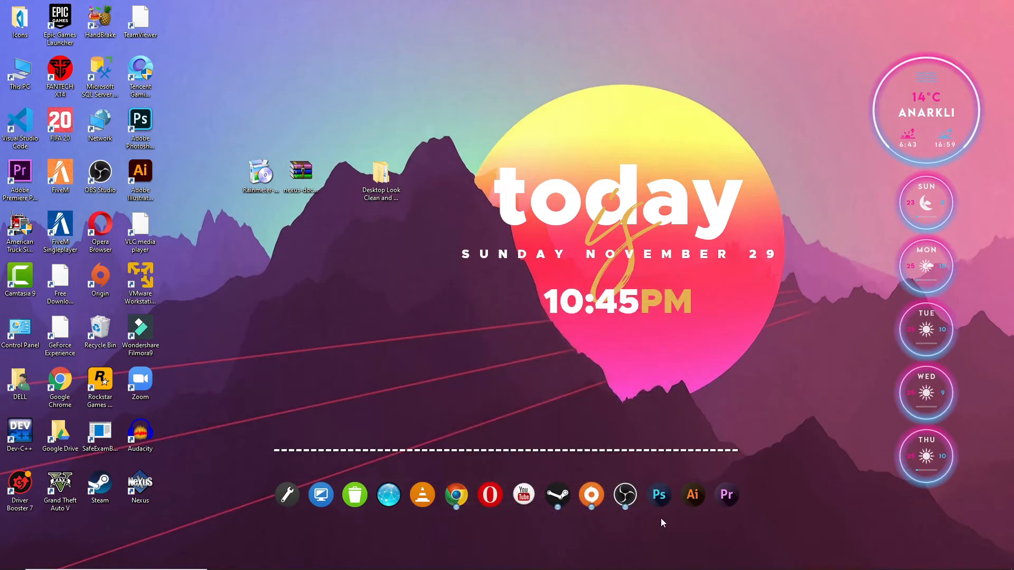
Insert a dock separator after OBS, before the Ps, Ai and Pr icons.
{"action": "right_click", "coordinate": [625, 495]}
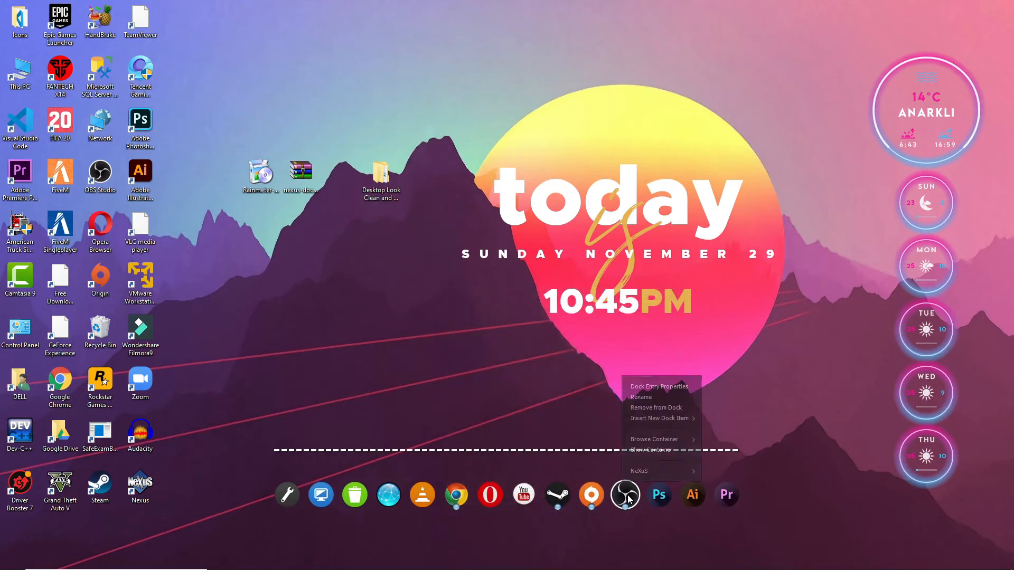
{"action": "mouse_move", "coordinate": [678, 419]}
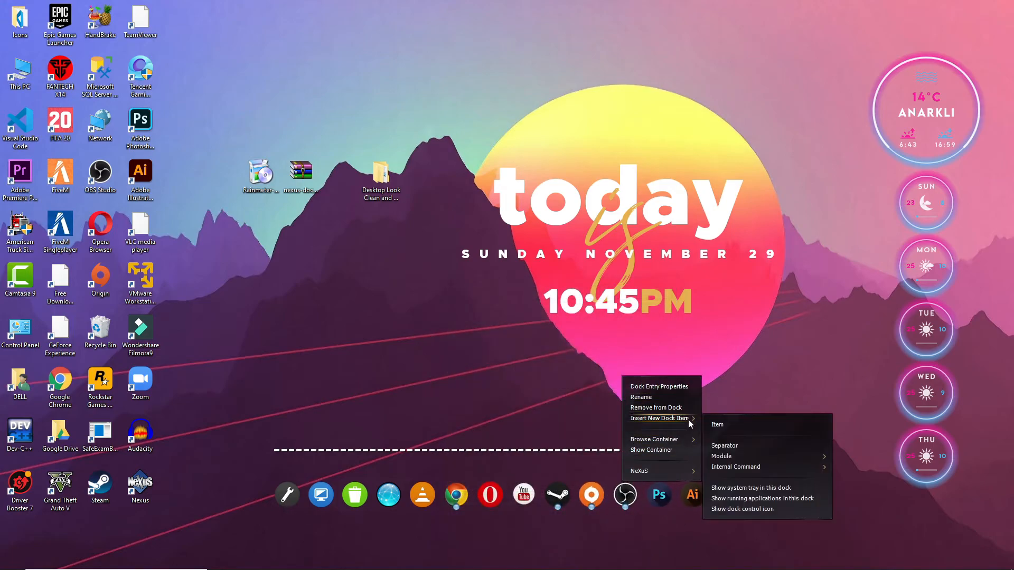
{"action": "left_click", "coordinate": [753, 447]}
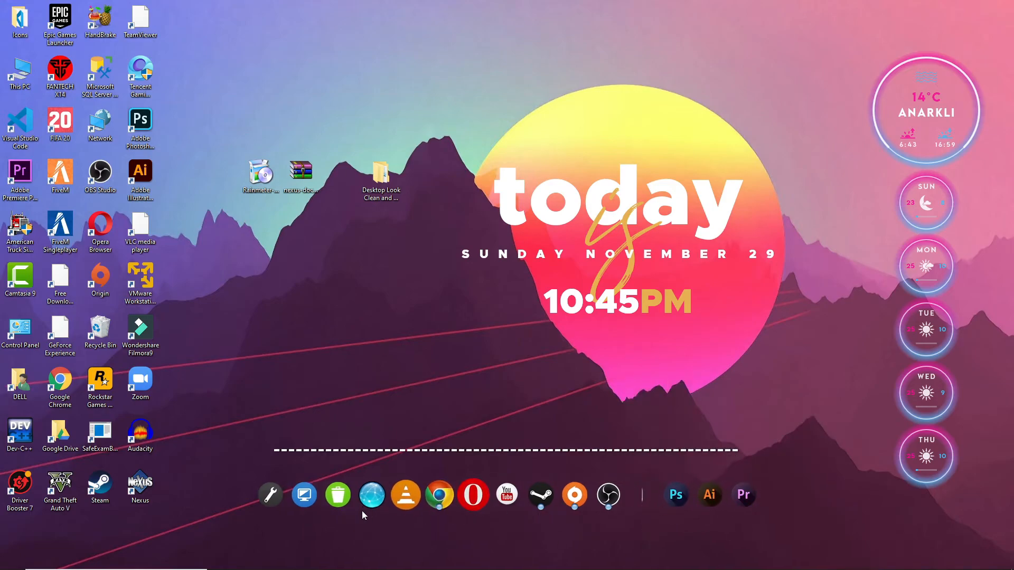
Hide the desktop icons again by unchecking View > Show desktop icons.
{"action": "right_click", "coordinate": [333, 244]}
{"action": "mouse_move", "coordinate": [354, 251]}
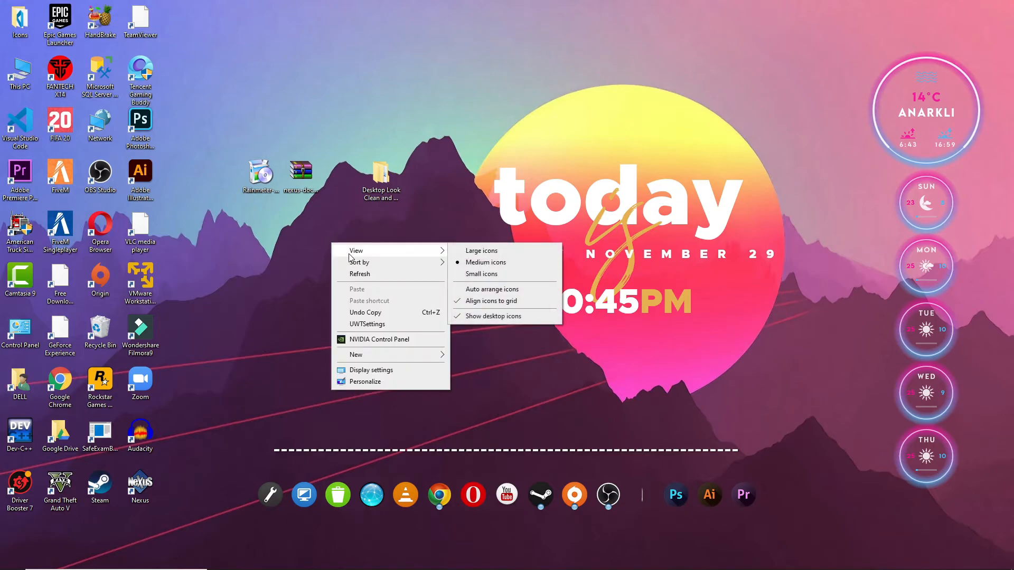
{"action": "left_click", "coordinate": [503, 317]}
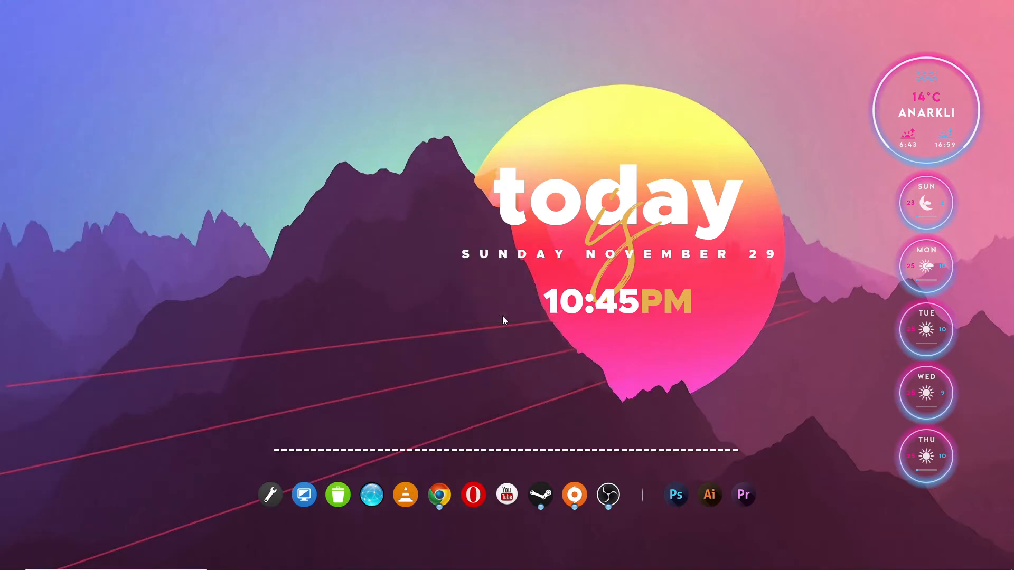